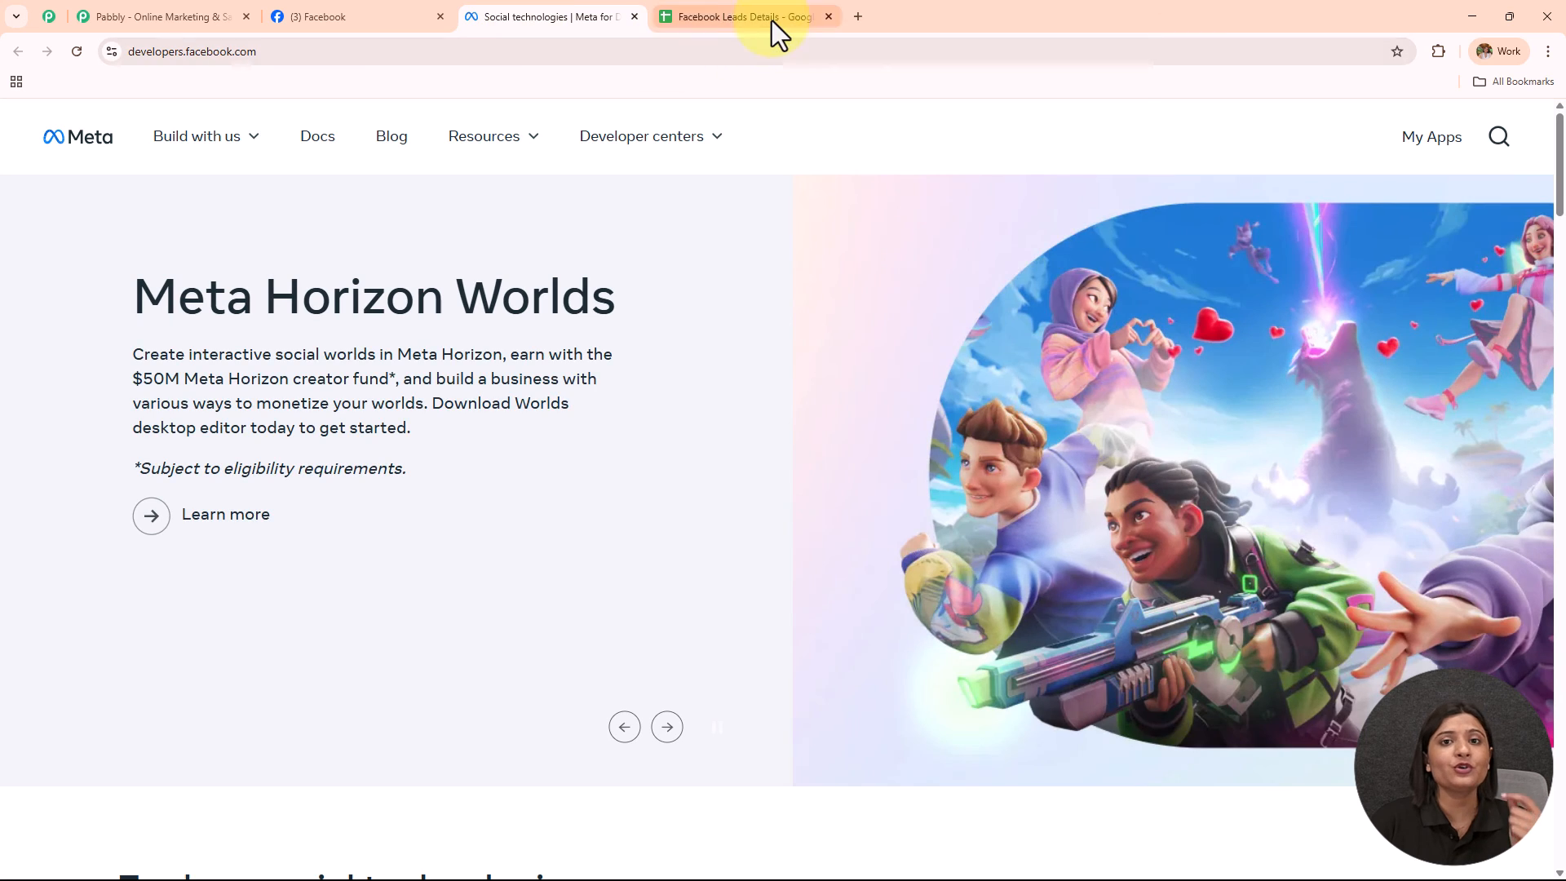
# Bring up the Facebook Leads Details spreadsheet tab in Chrome.
pyautogui.click(771, 20)
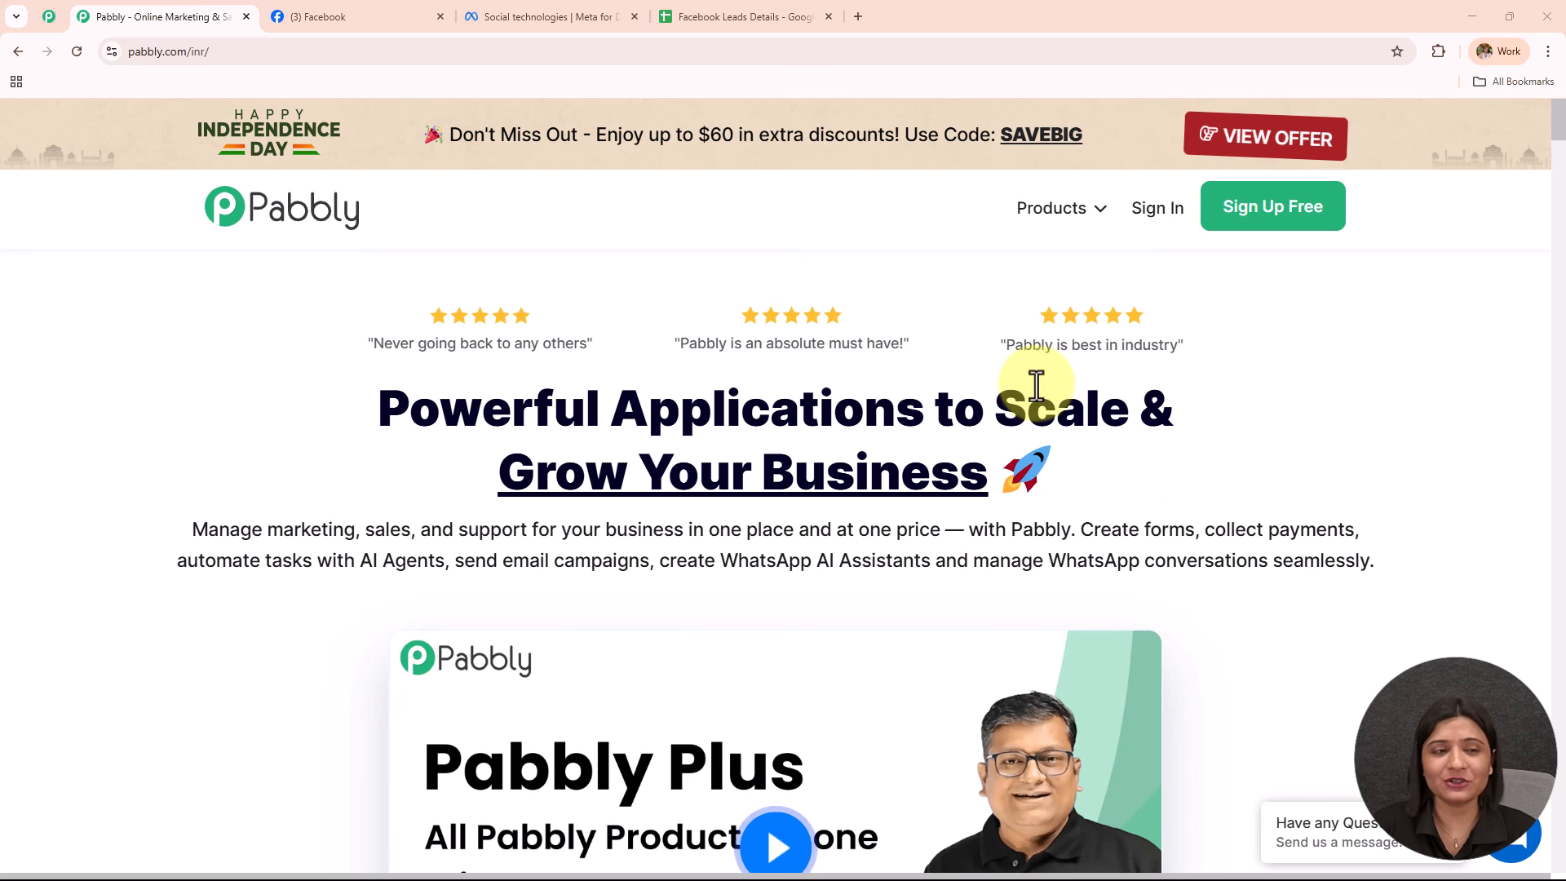
pyautogui.click(210, 52)
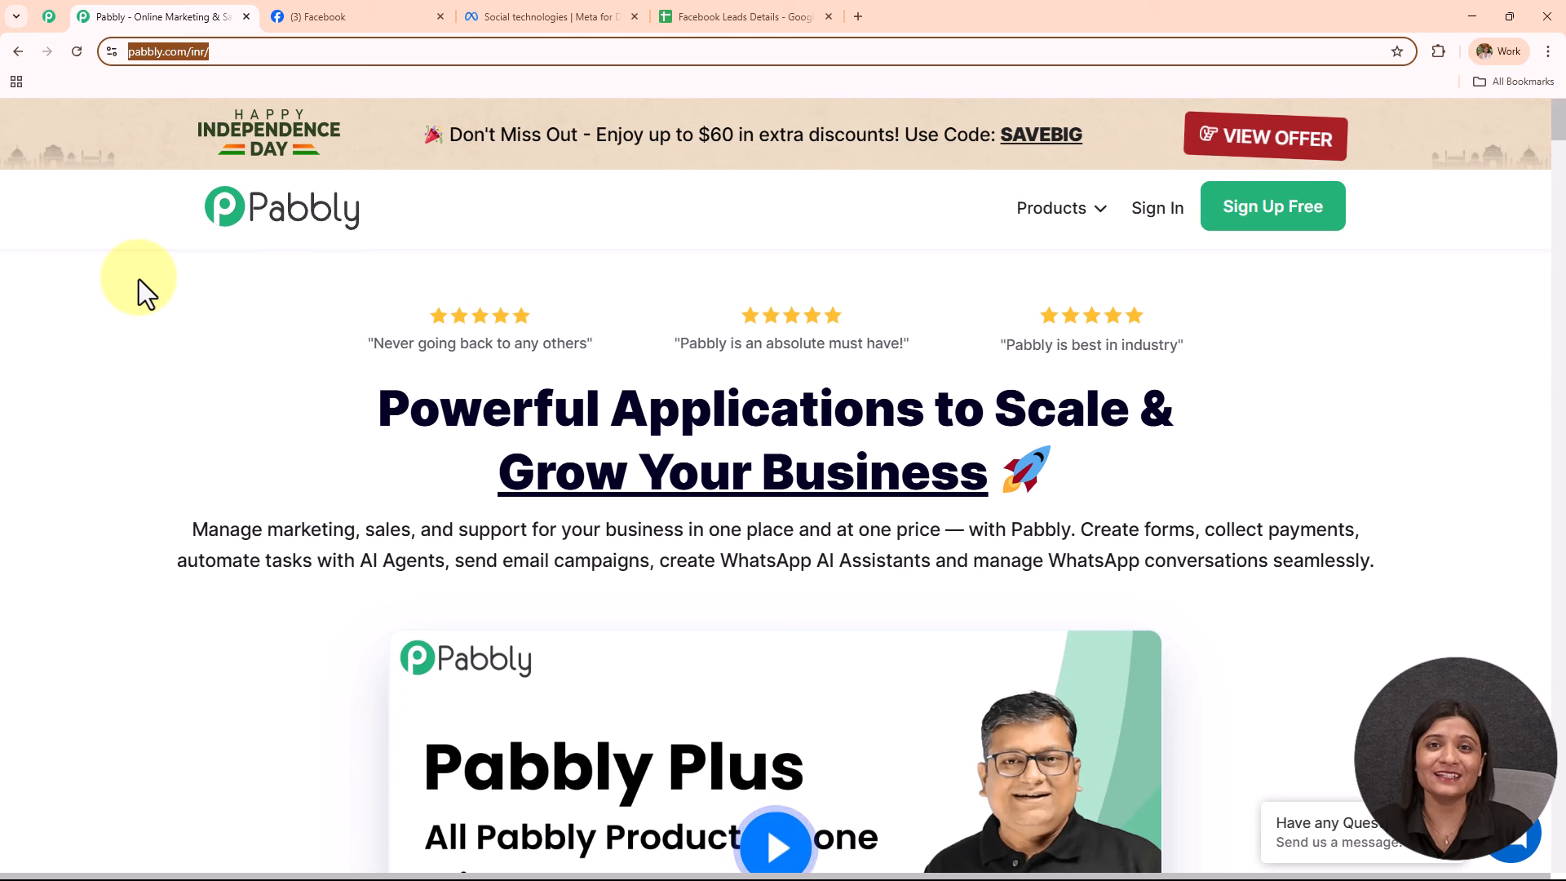
pyautogui.click(52, 30)
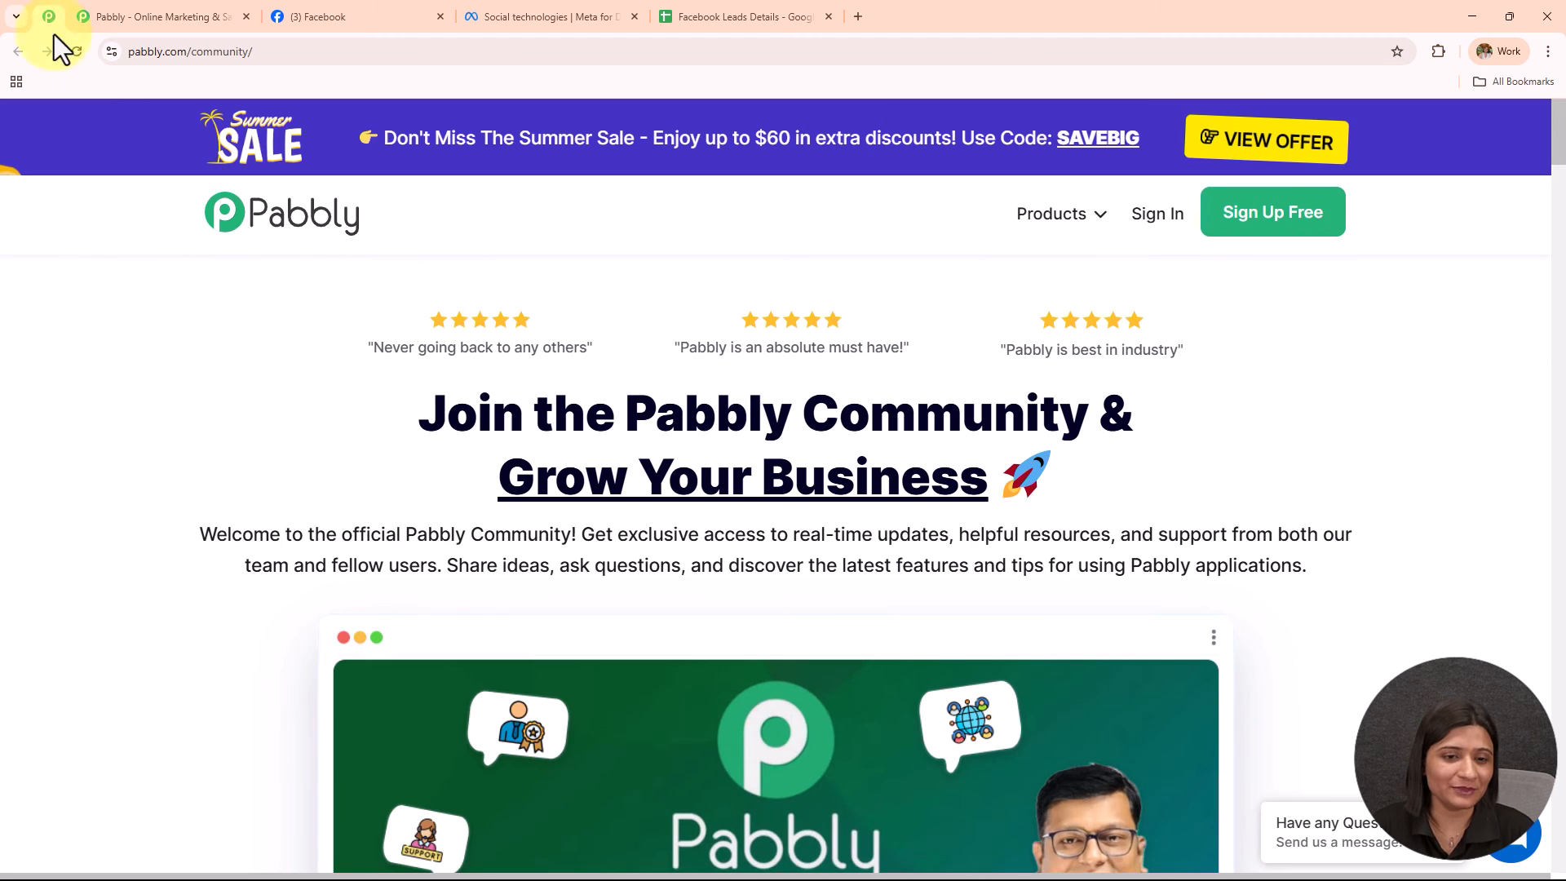
pyautogui.scroll(-10, 278, 412)
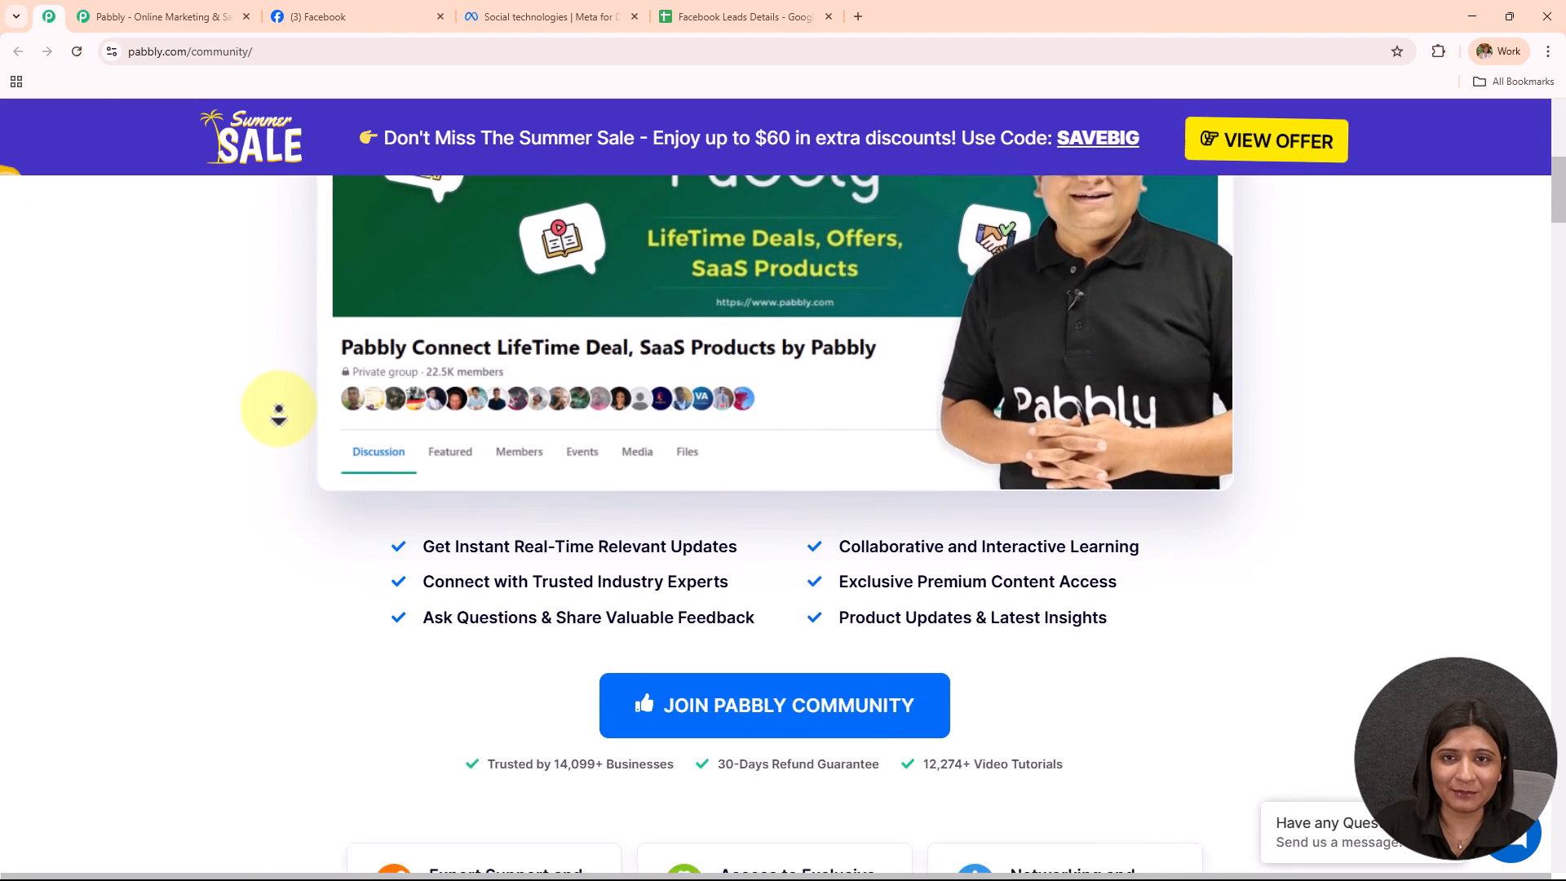
pyautogui.scroll(-12, 274, 416)
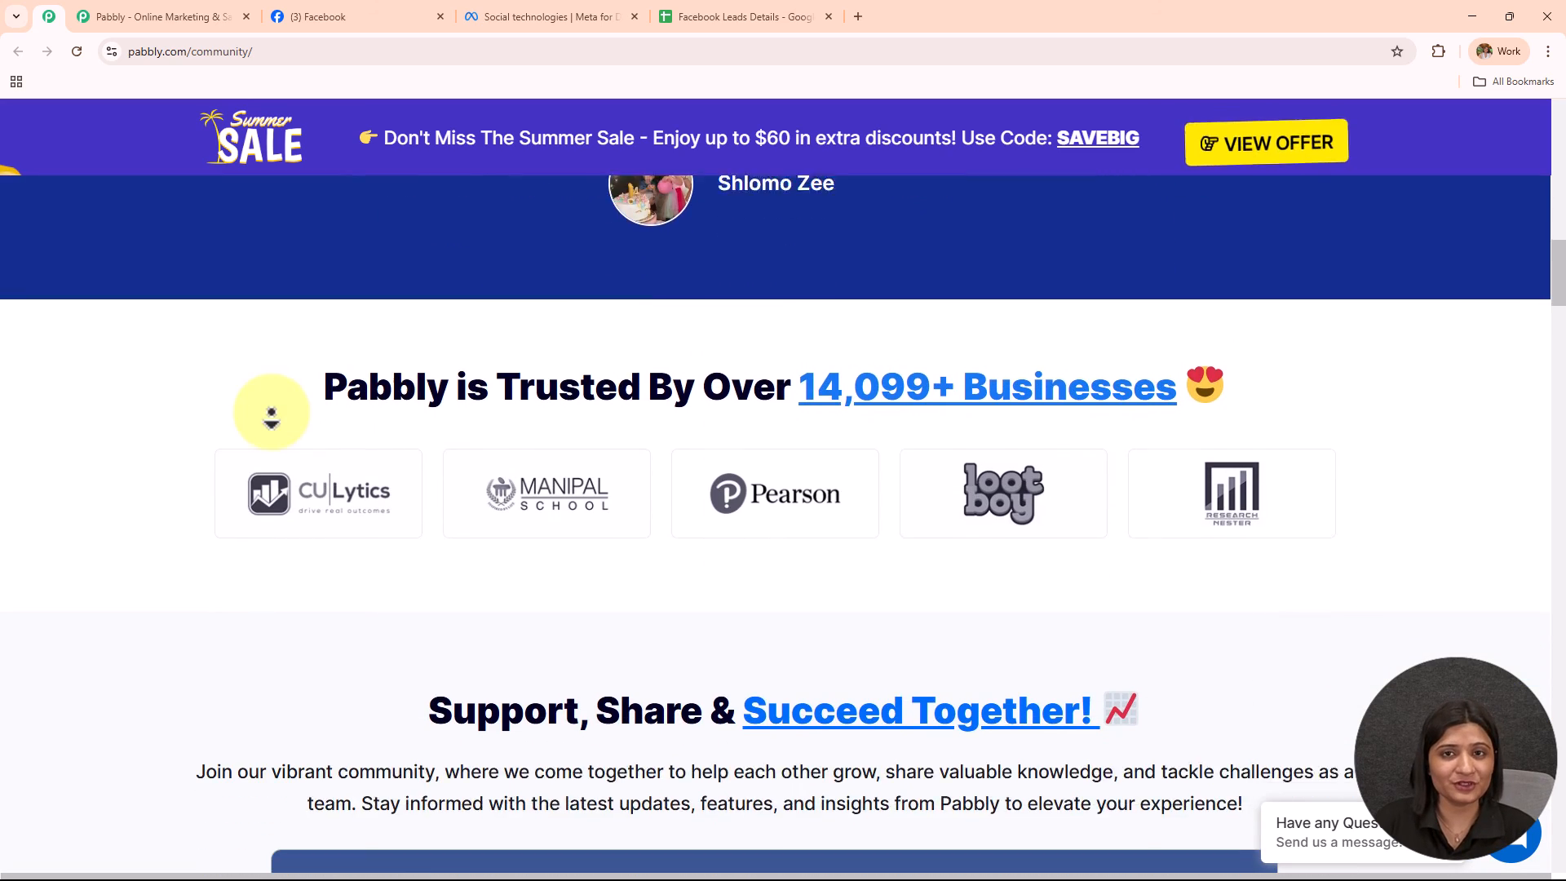
pyautogui.scroll(-10, 272, 416)
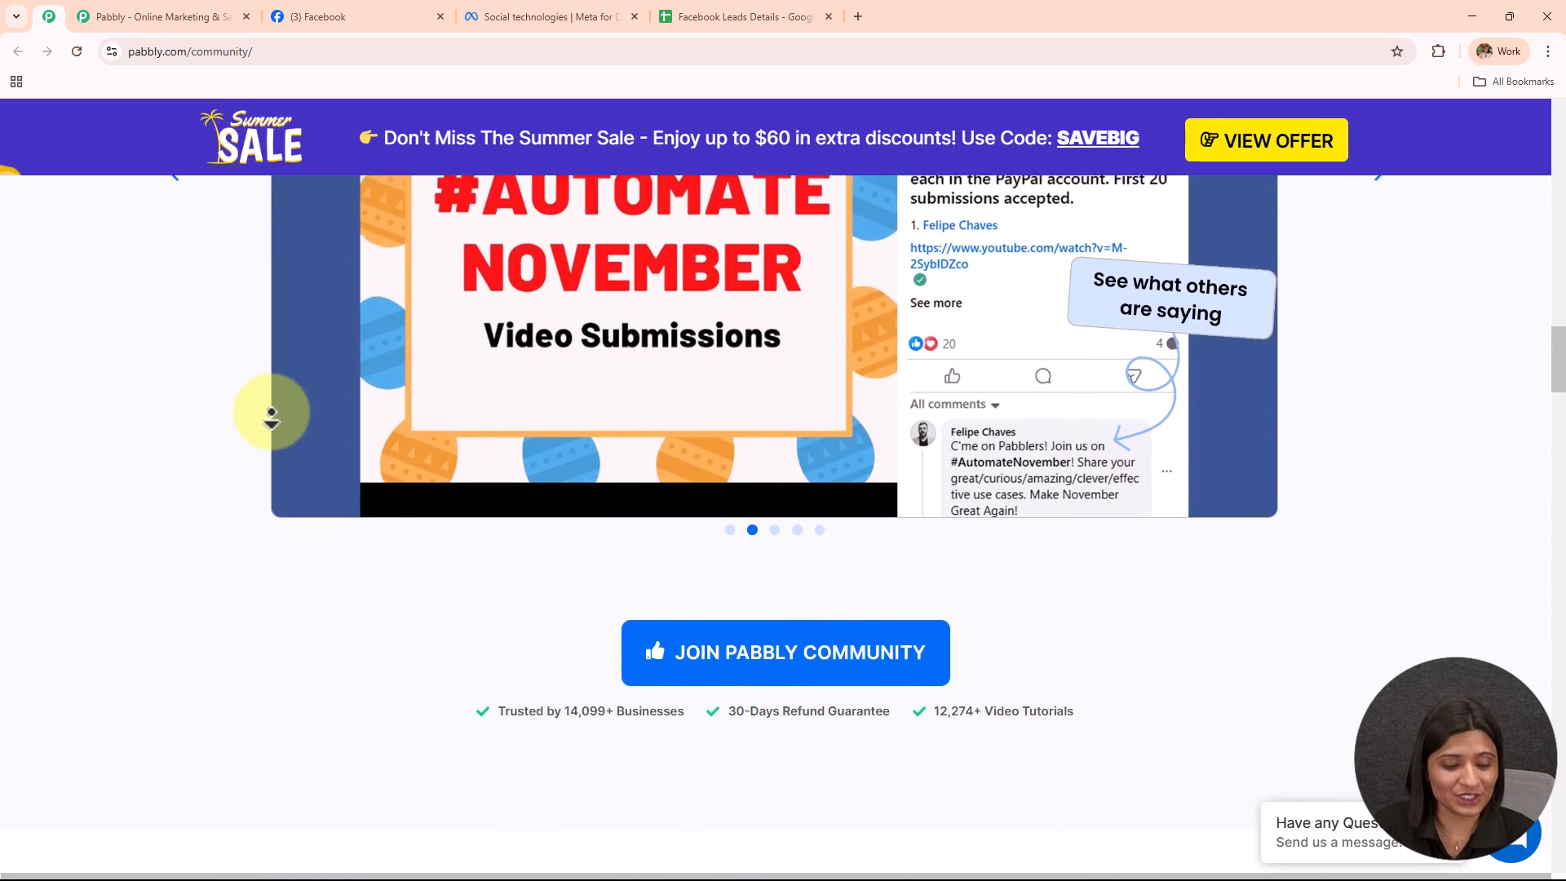
pyautogui.scroll(-10, 272, 416)
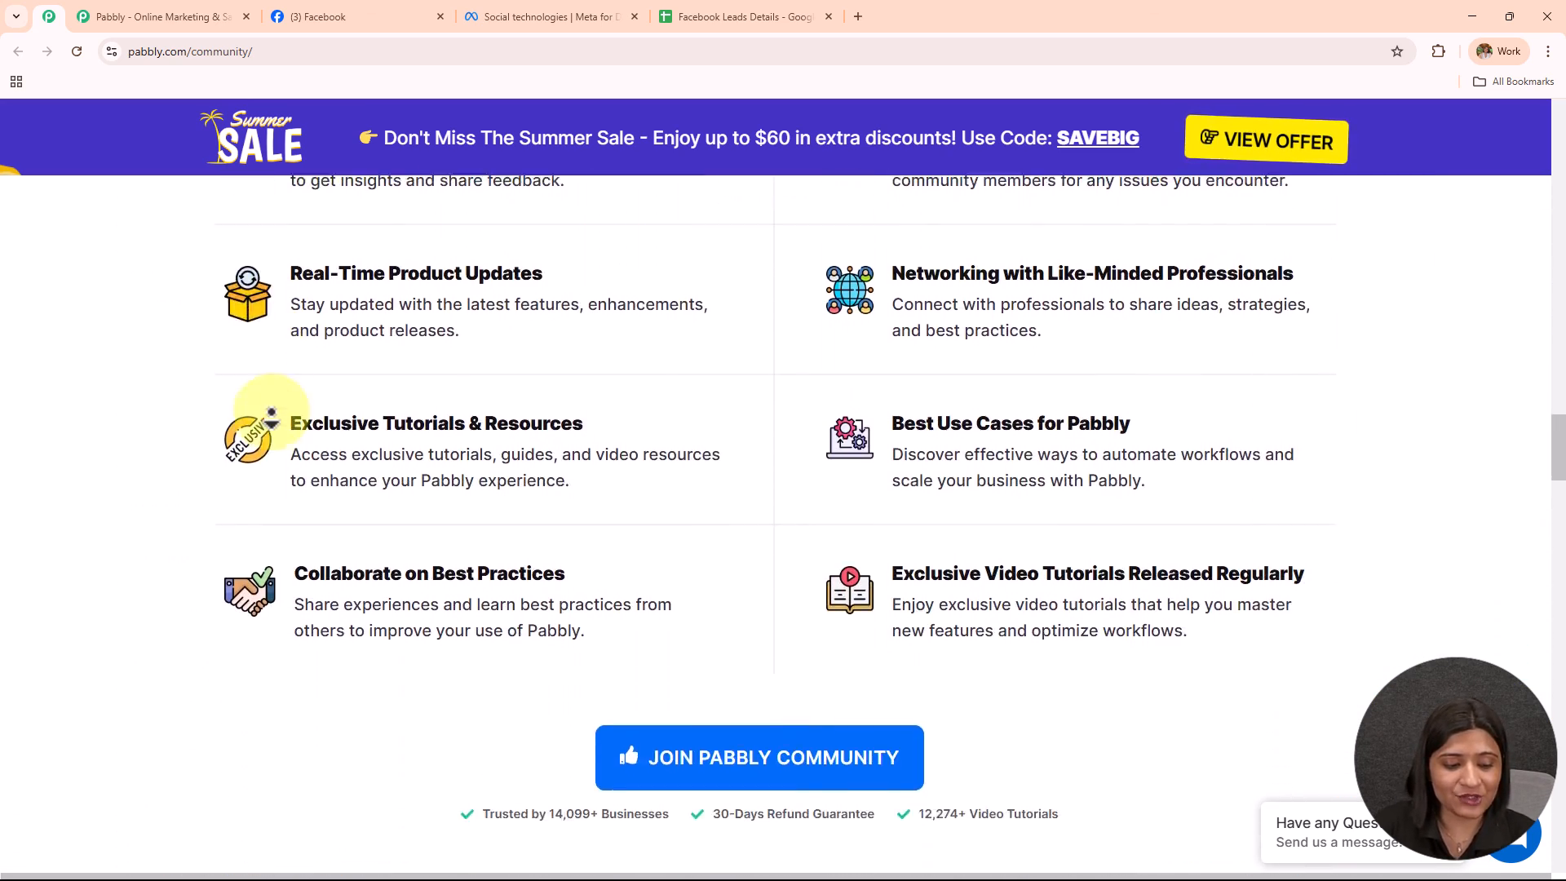
pyautogui.scroll(-12, 272, 416)
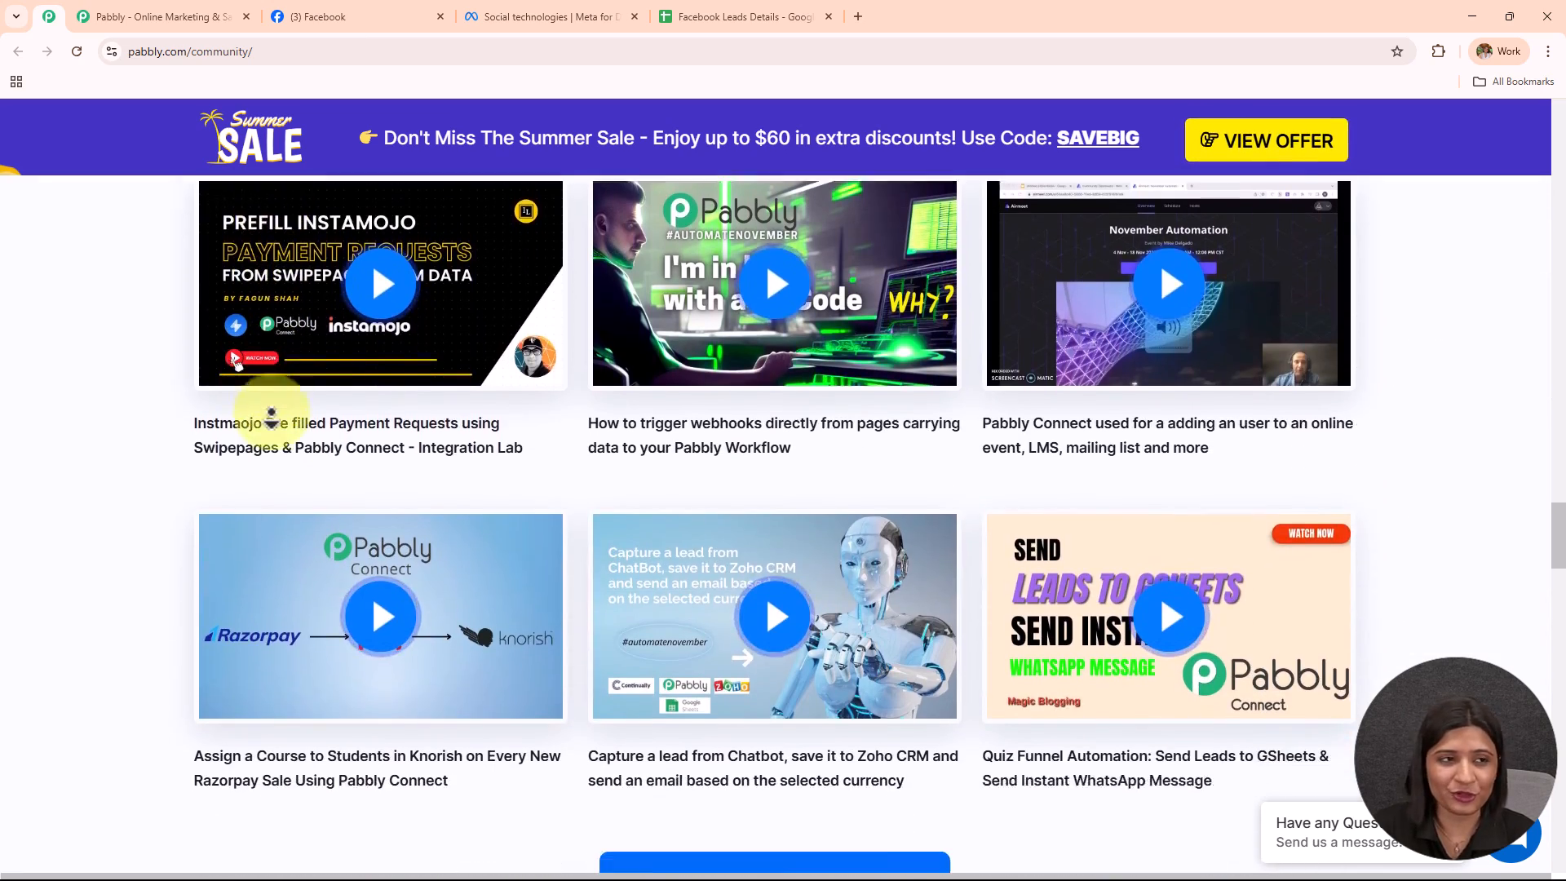
pyautogui.scroll(-10, 272, 416)
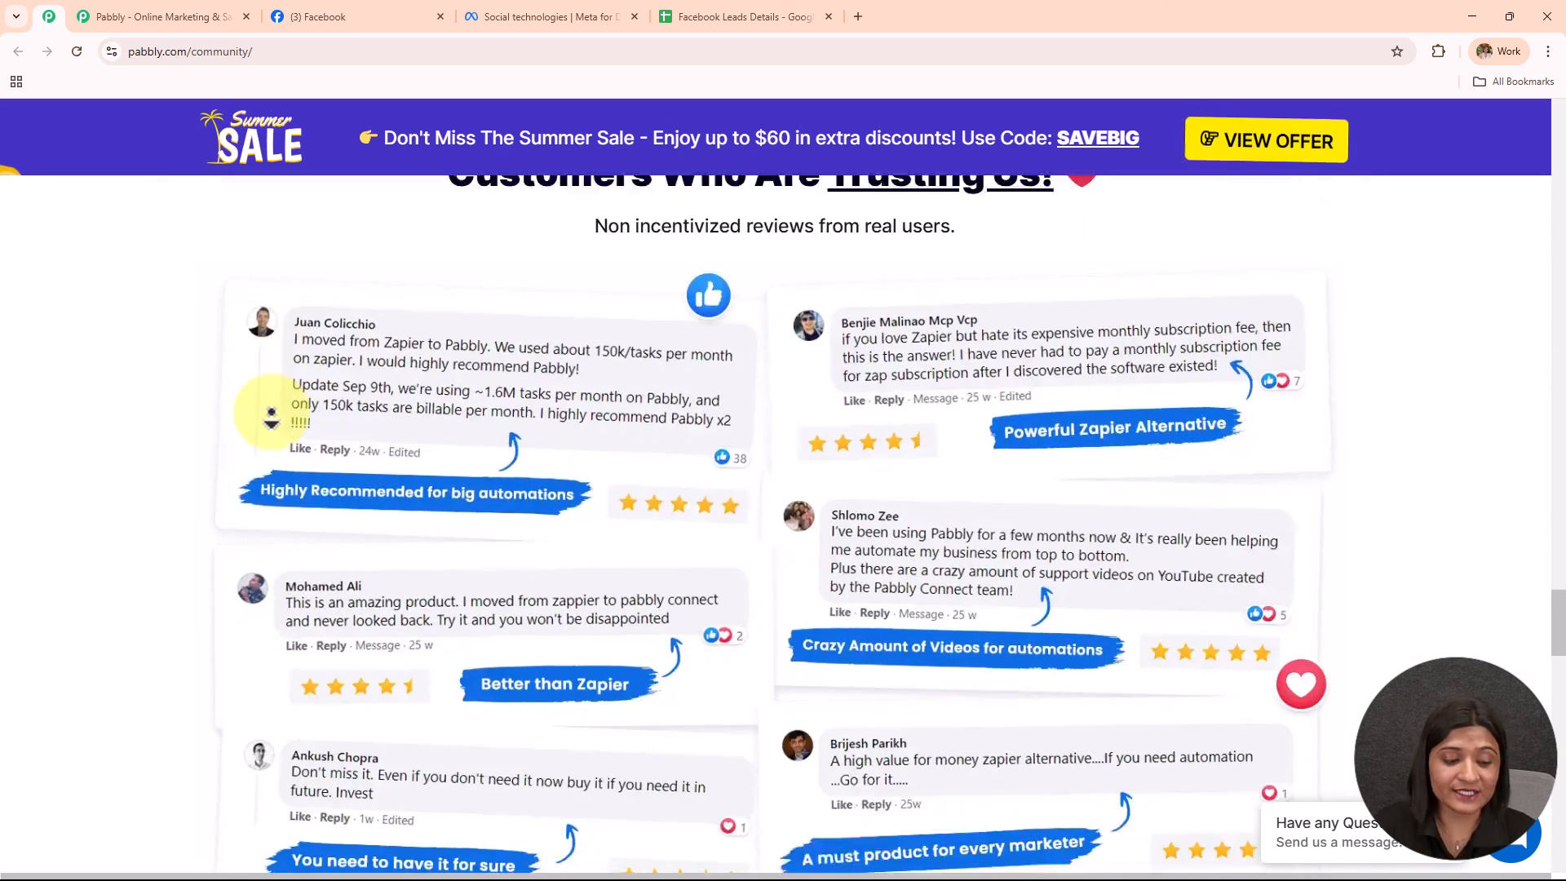
pyautogui.scroll(-10, 271, 416)
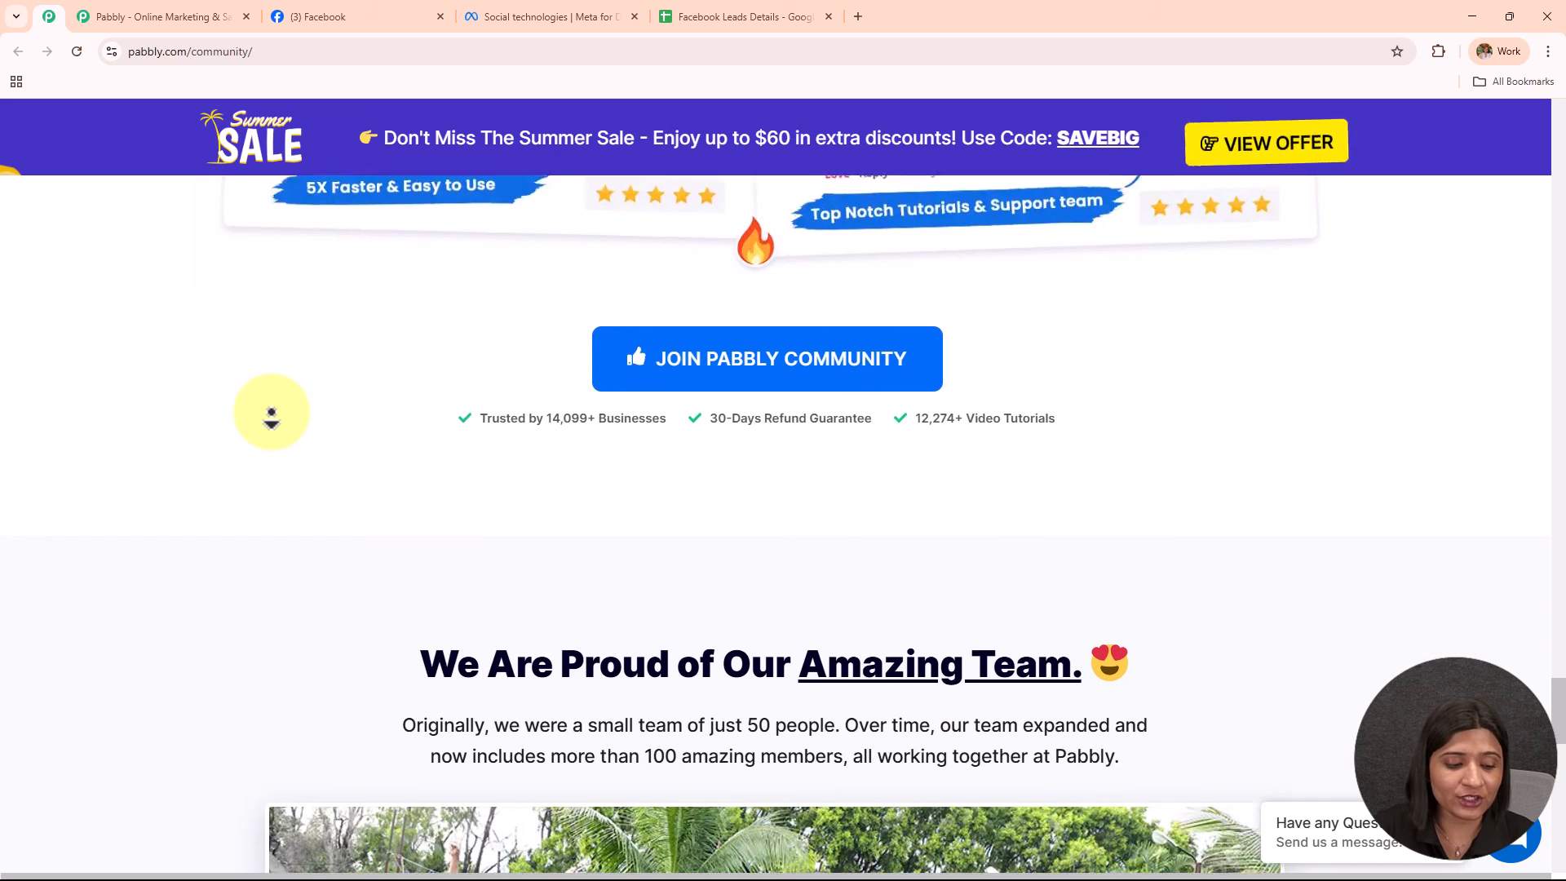
pyautogui.scroll(-10, 272, 416)
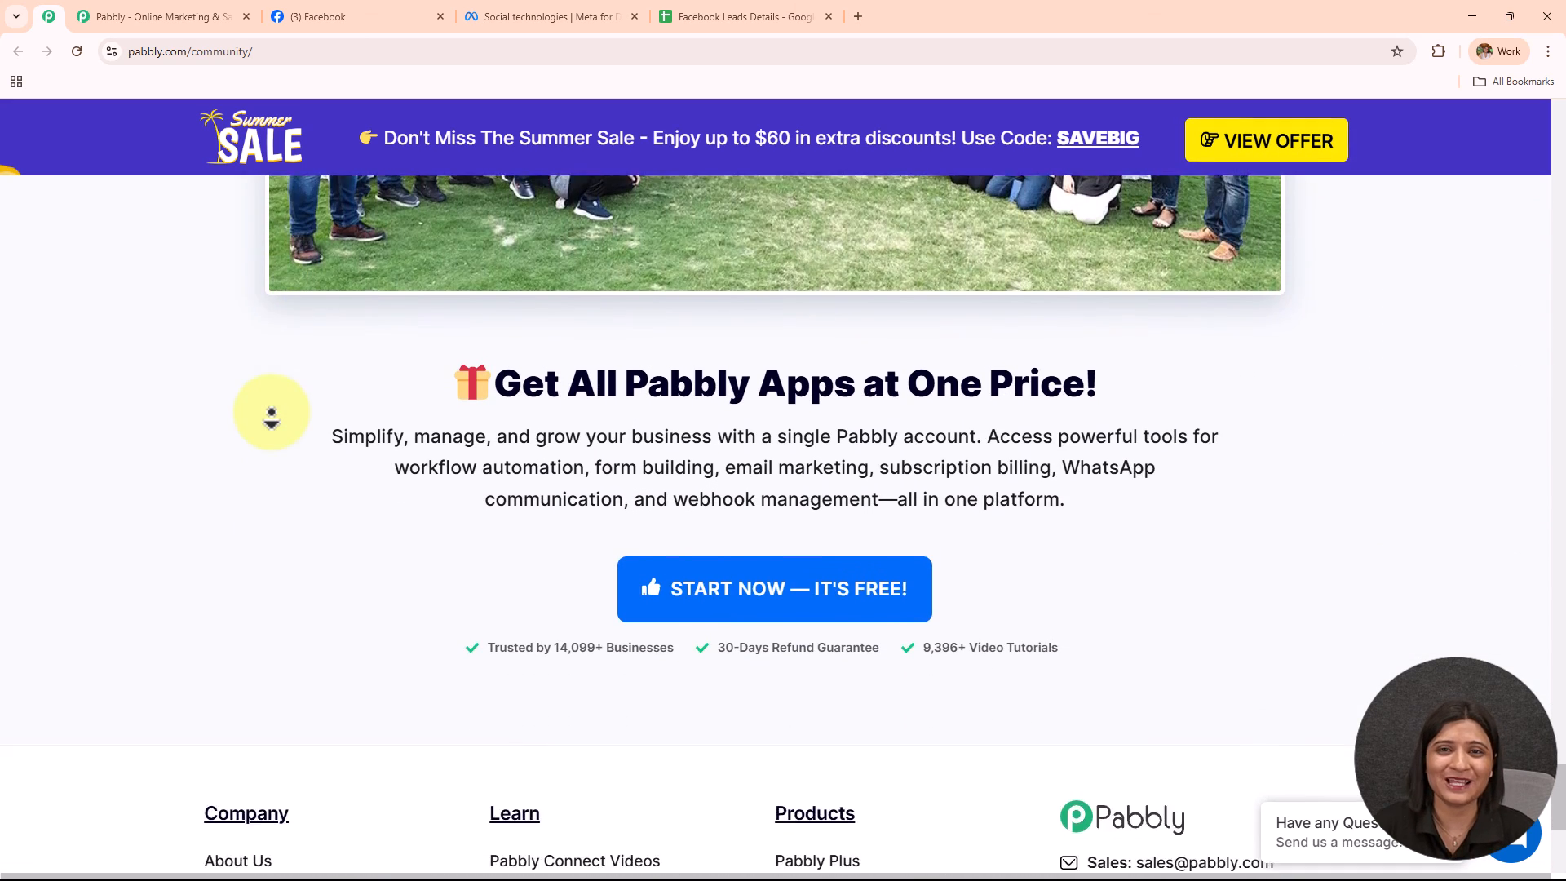
pyautogui.scroll(-3, 272, 416)
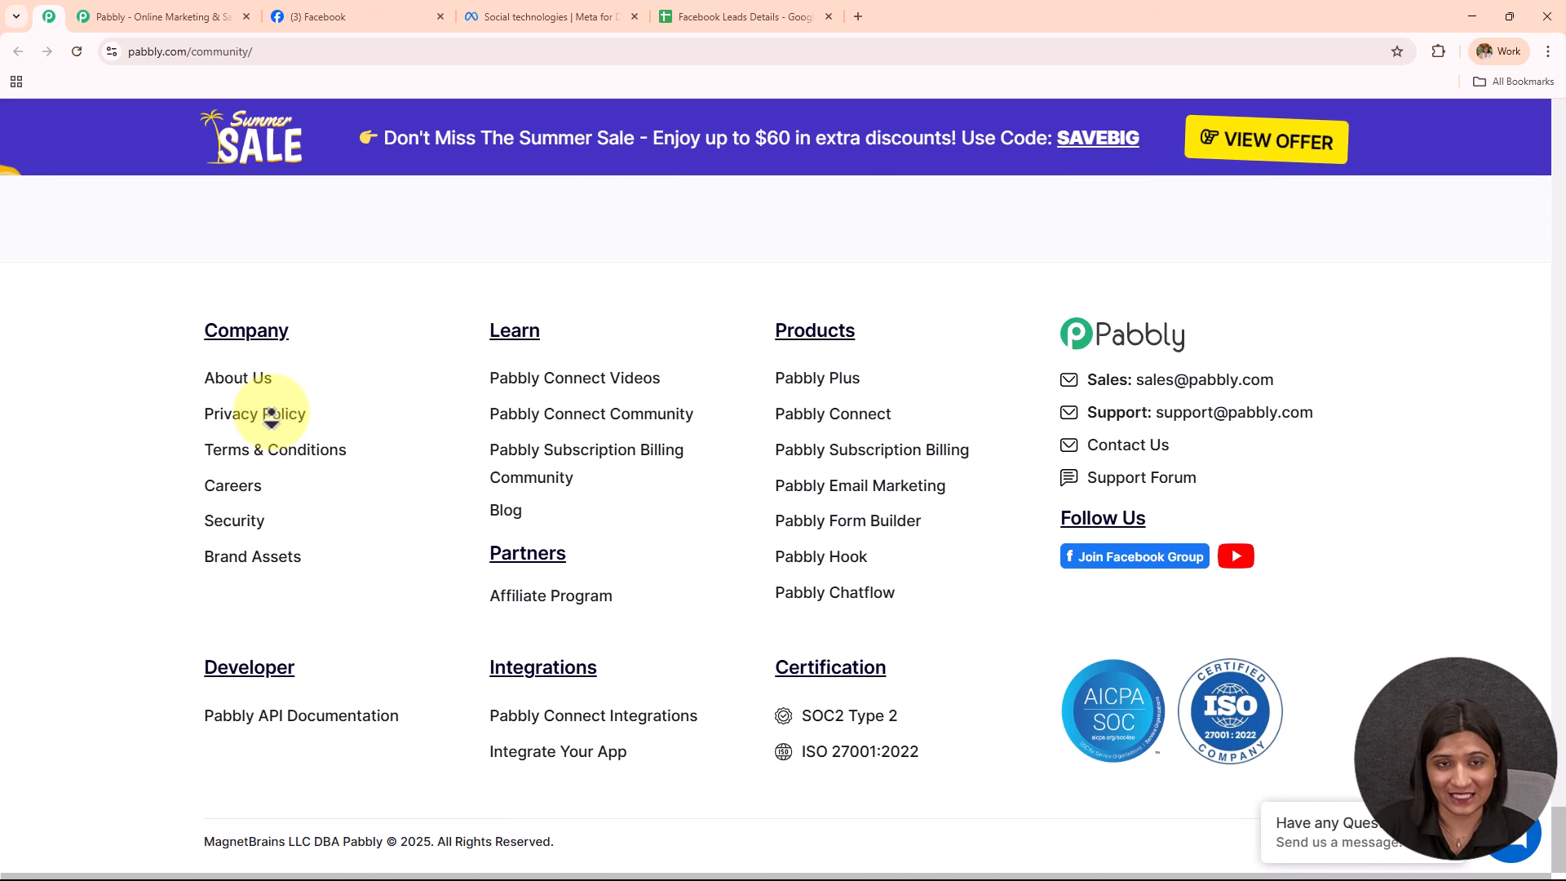
pyautogui.scroll(2, 339, 286)
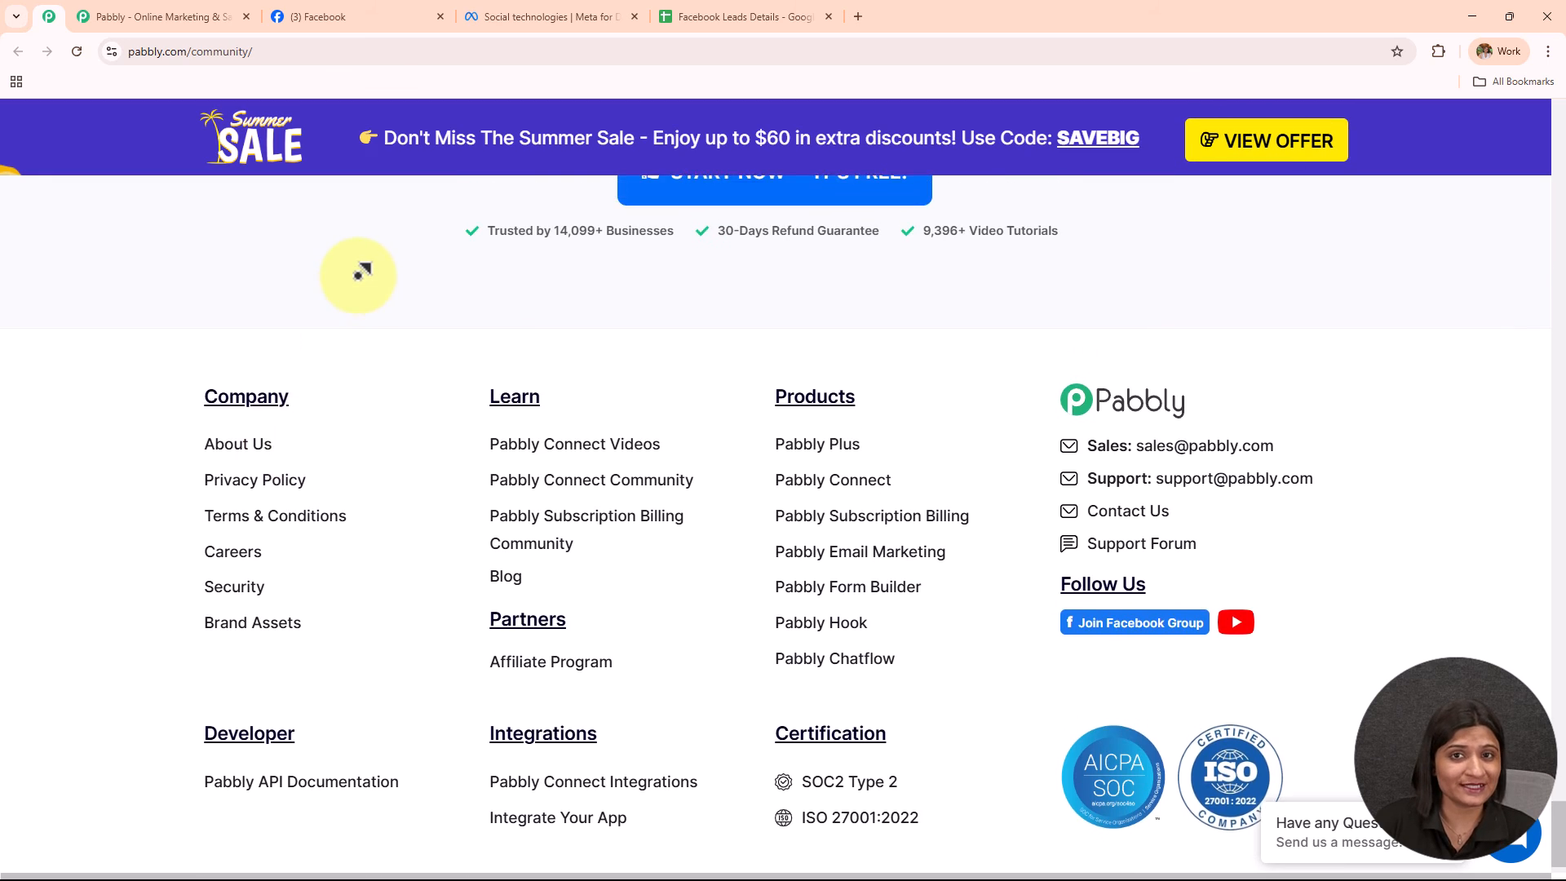
pyautogui.scroll(5, 362, 272)
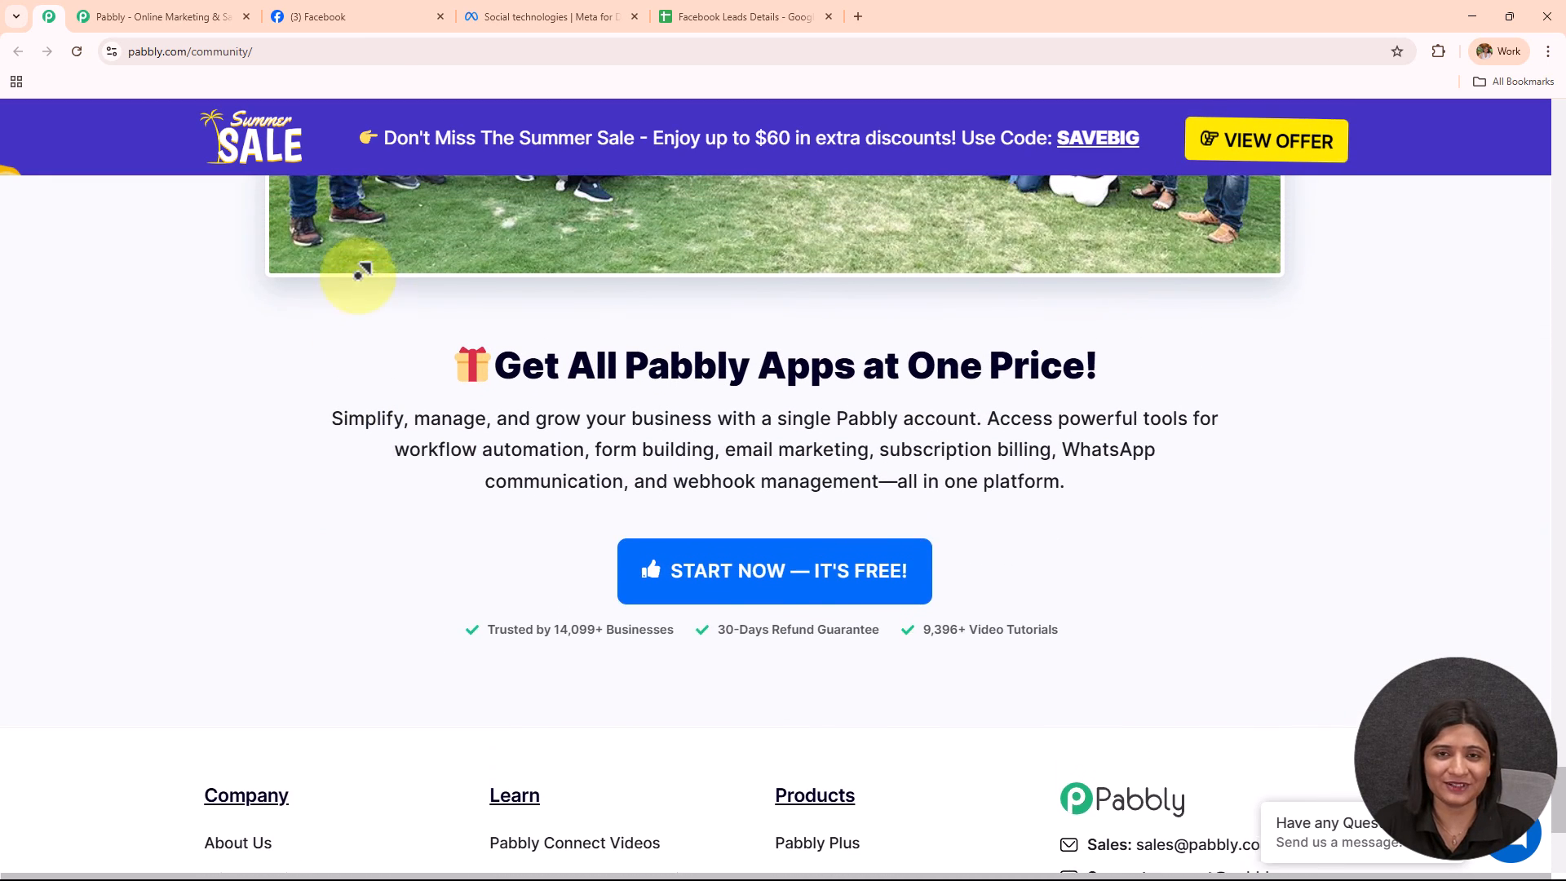
pyautogui.scroll(10, 362, 271)
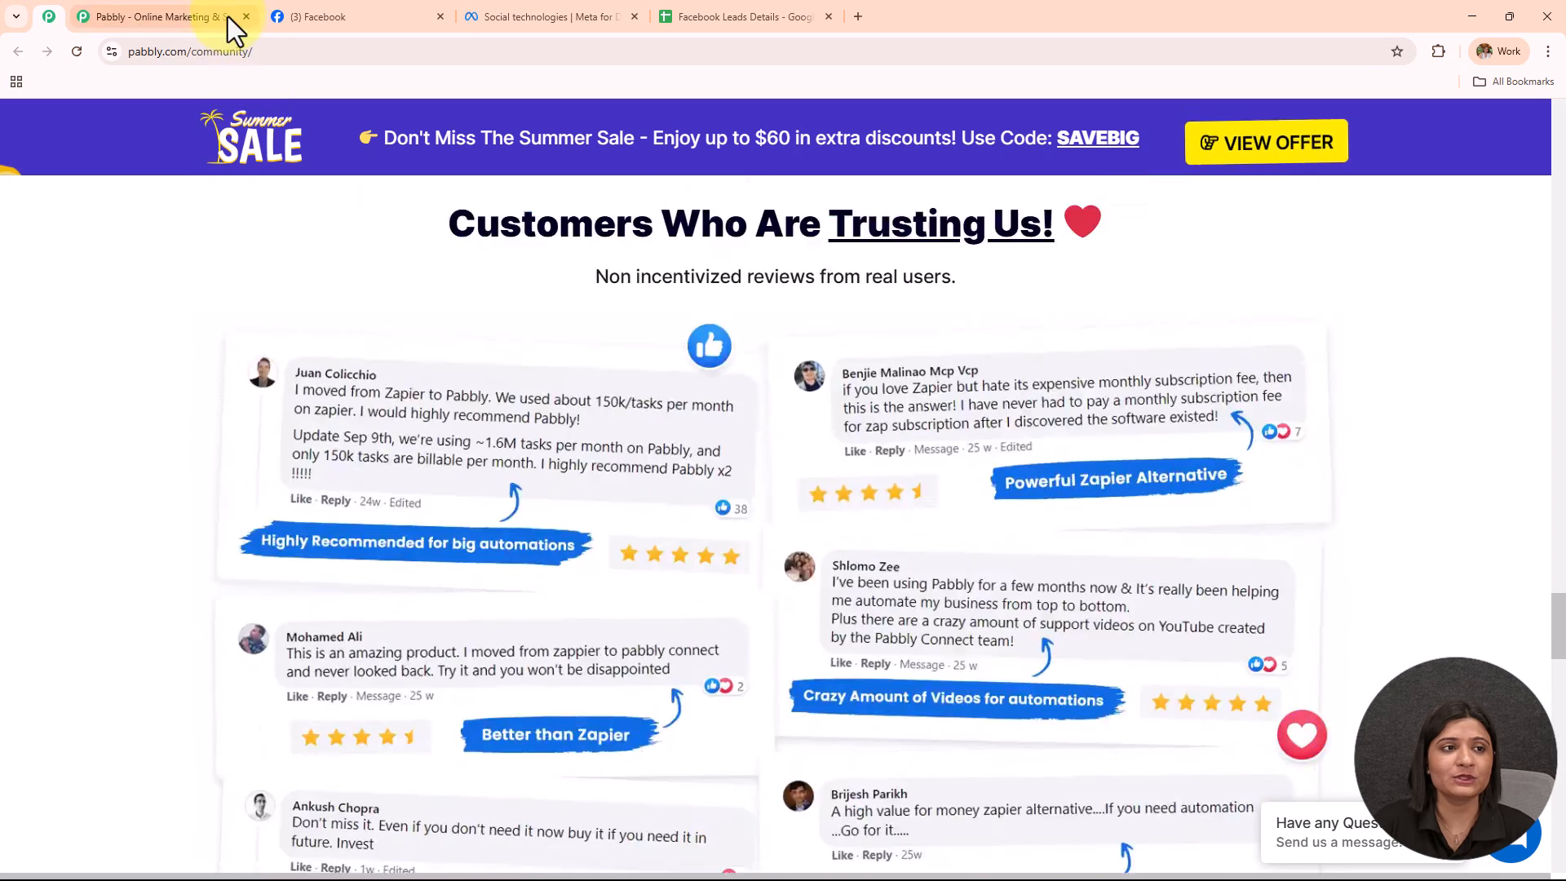
pyautogui.click(226, 15)
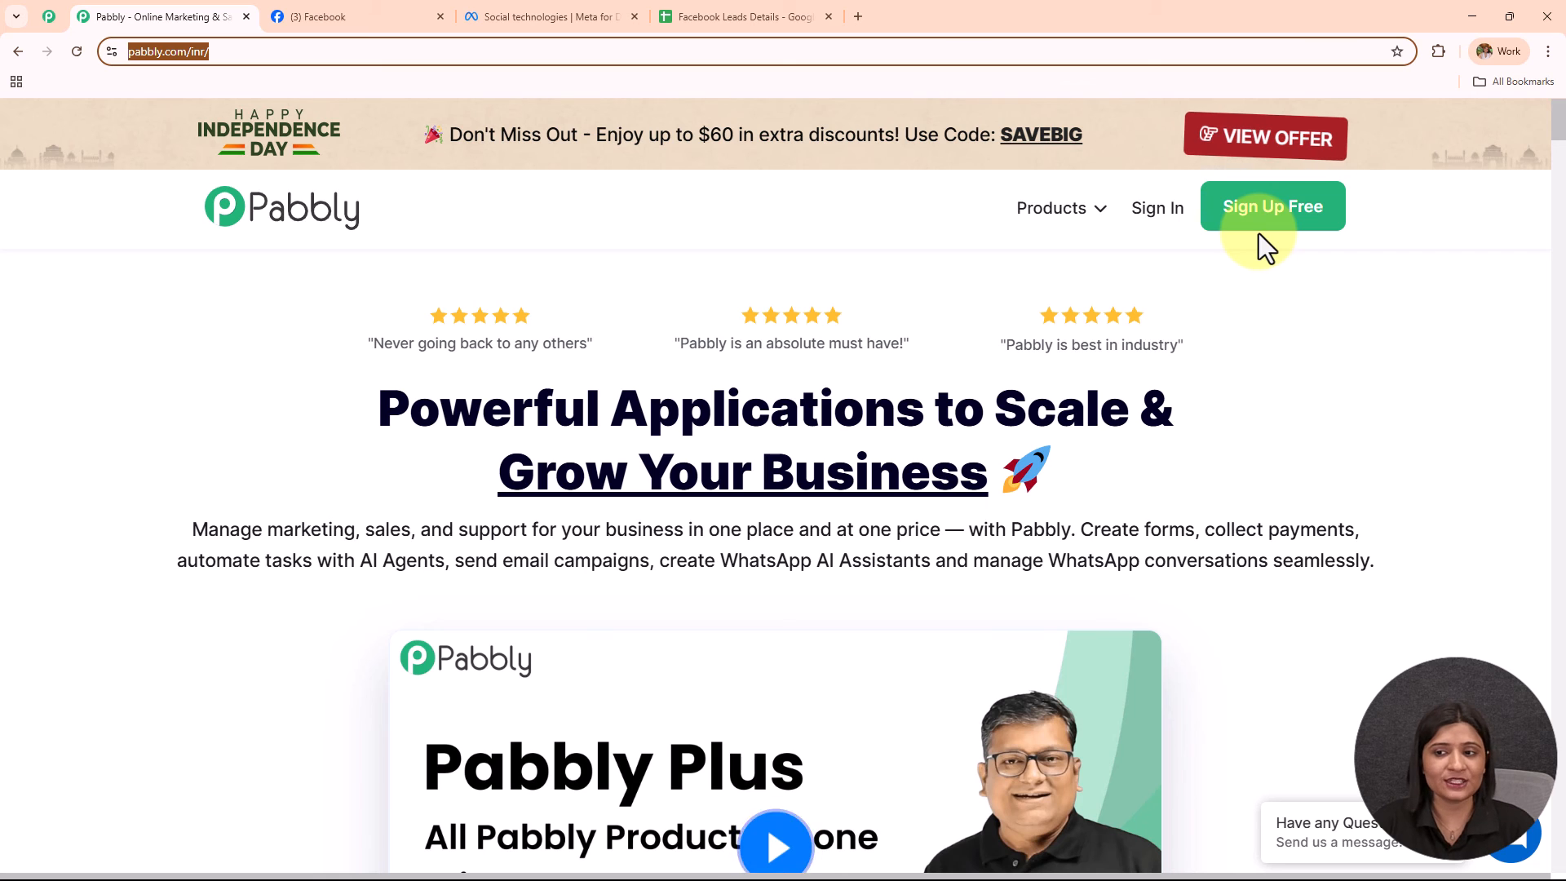
# Sign in to Pabbly and locate Pabbly Connect in the All Pabbly Apps list.
pyautogui.click(1151, 228)
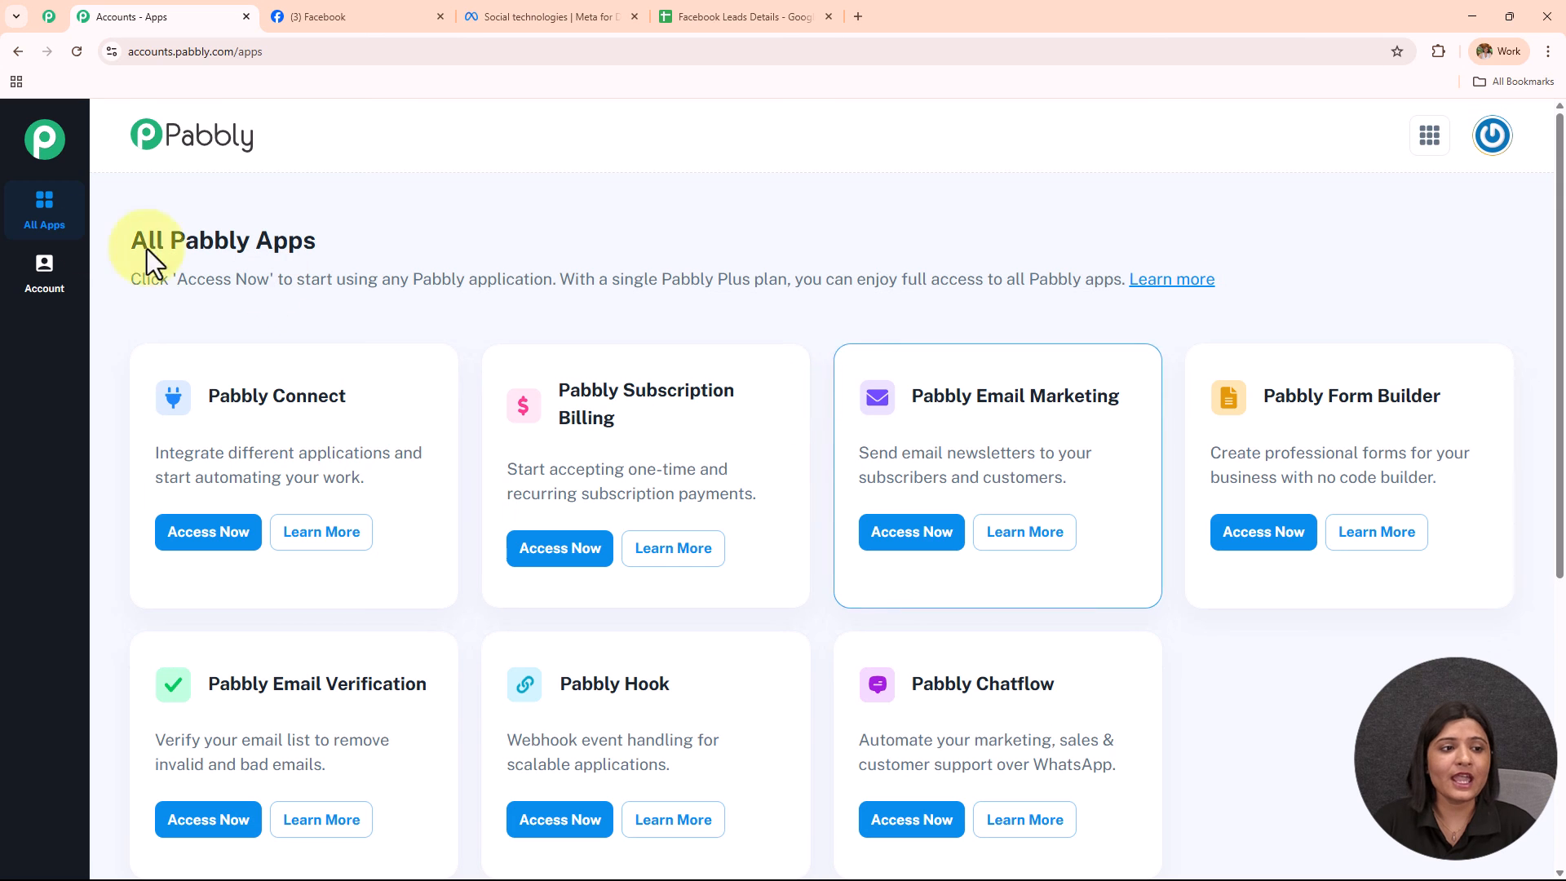
pyautogui.moveTo(252, 261); pyautogui.dragTo(1231, 286)
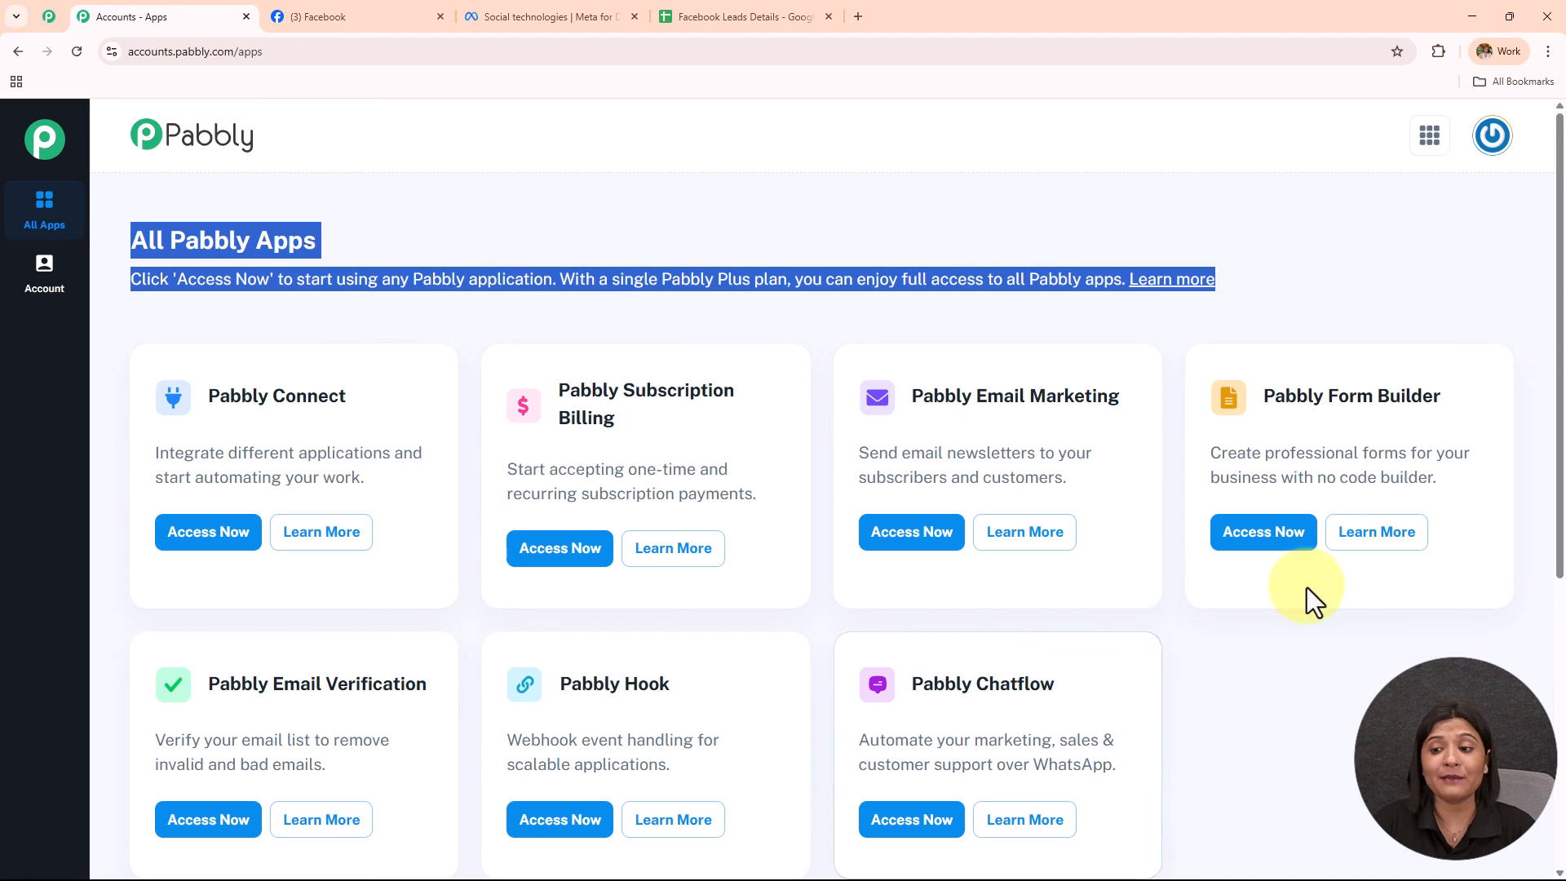
pyautogui.moveTo(207, 398); pyautogui.dragTo(382, 398)
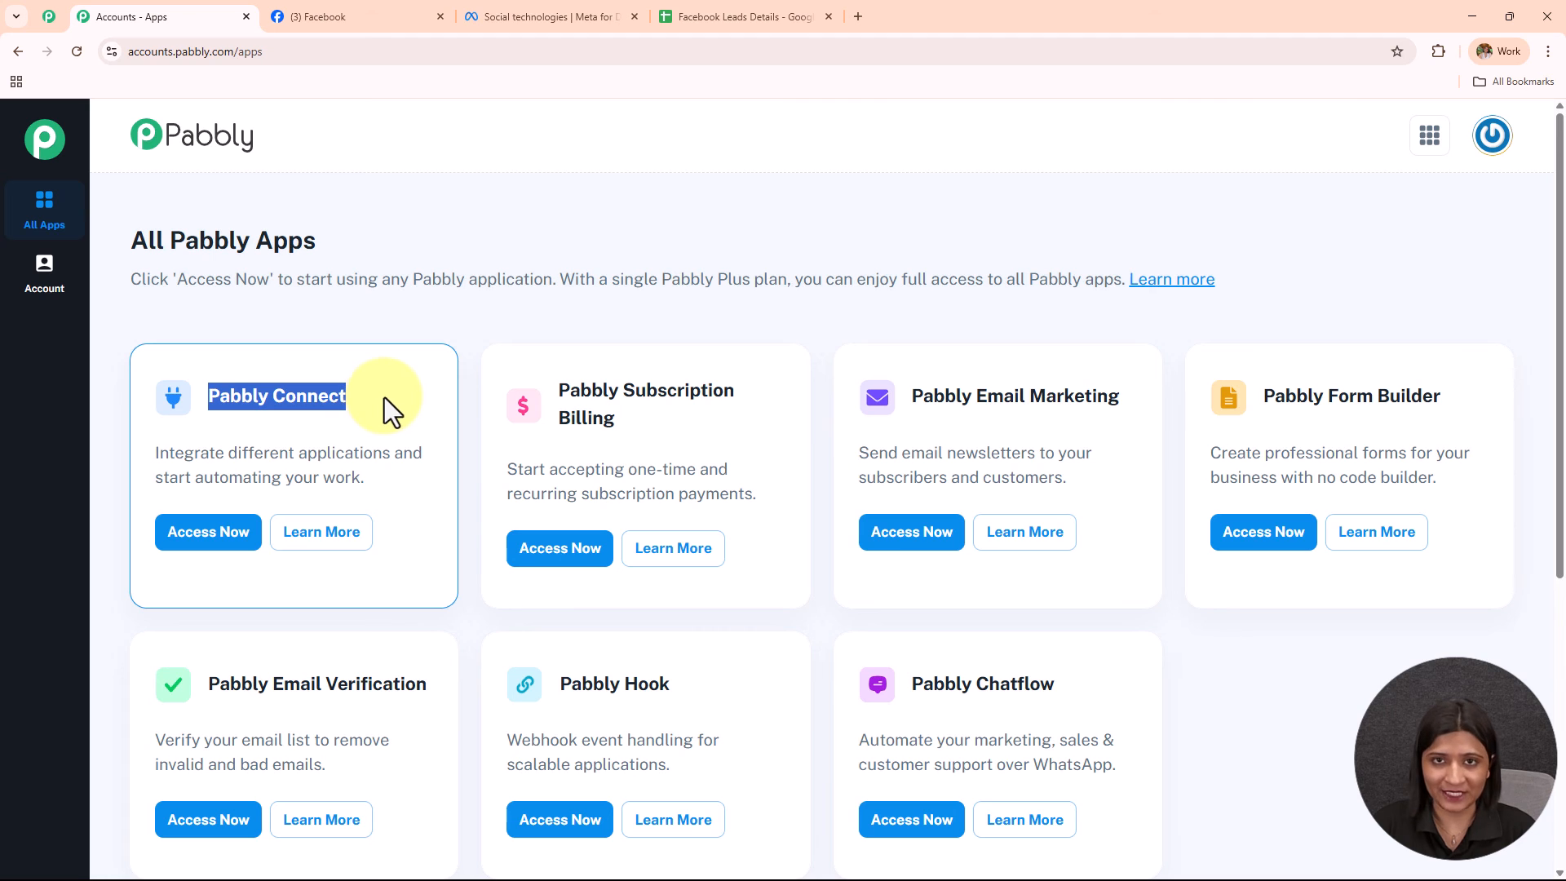
# Open the Pabbly Connect dashboard and review its task counts and automation folders.
pyautogui.click(210, 537)
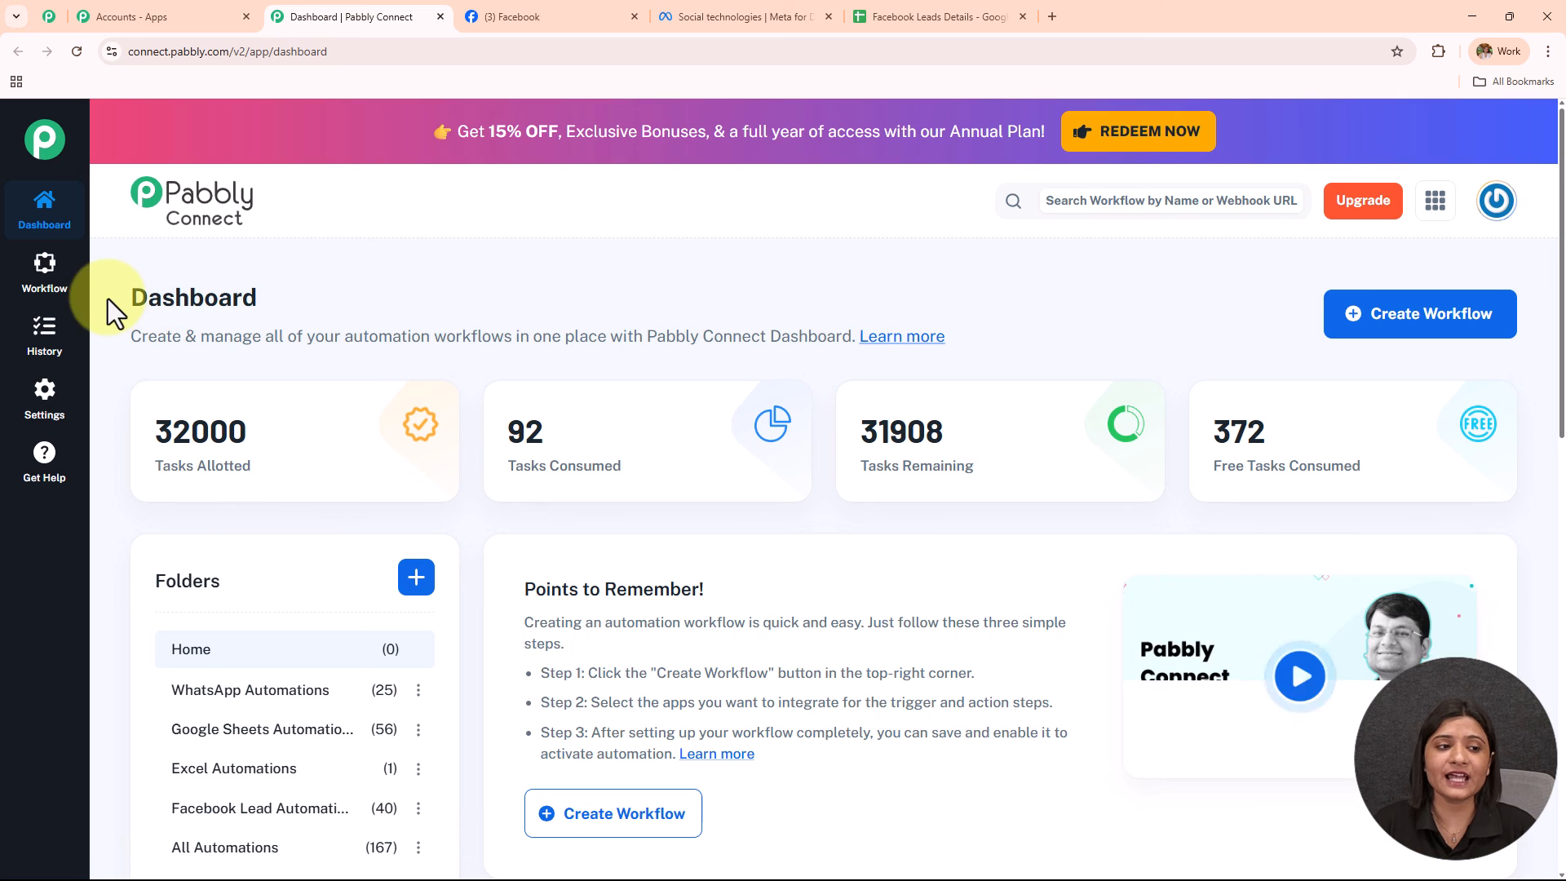
pyautogui.moveTo(128, 302); pyautogui.dragTo(357, 302)
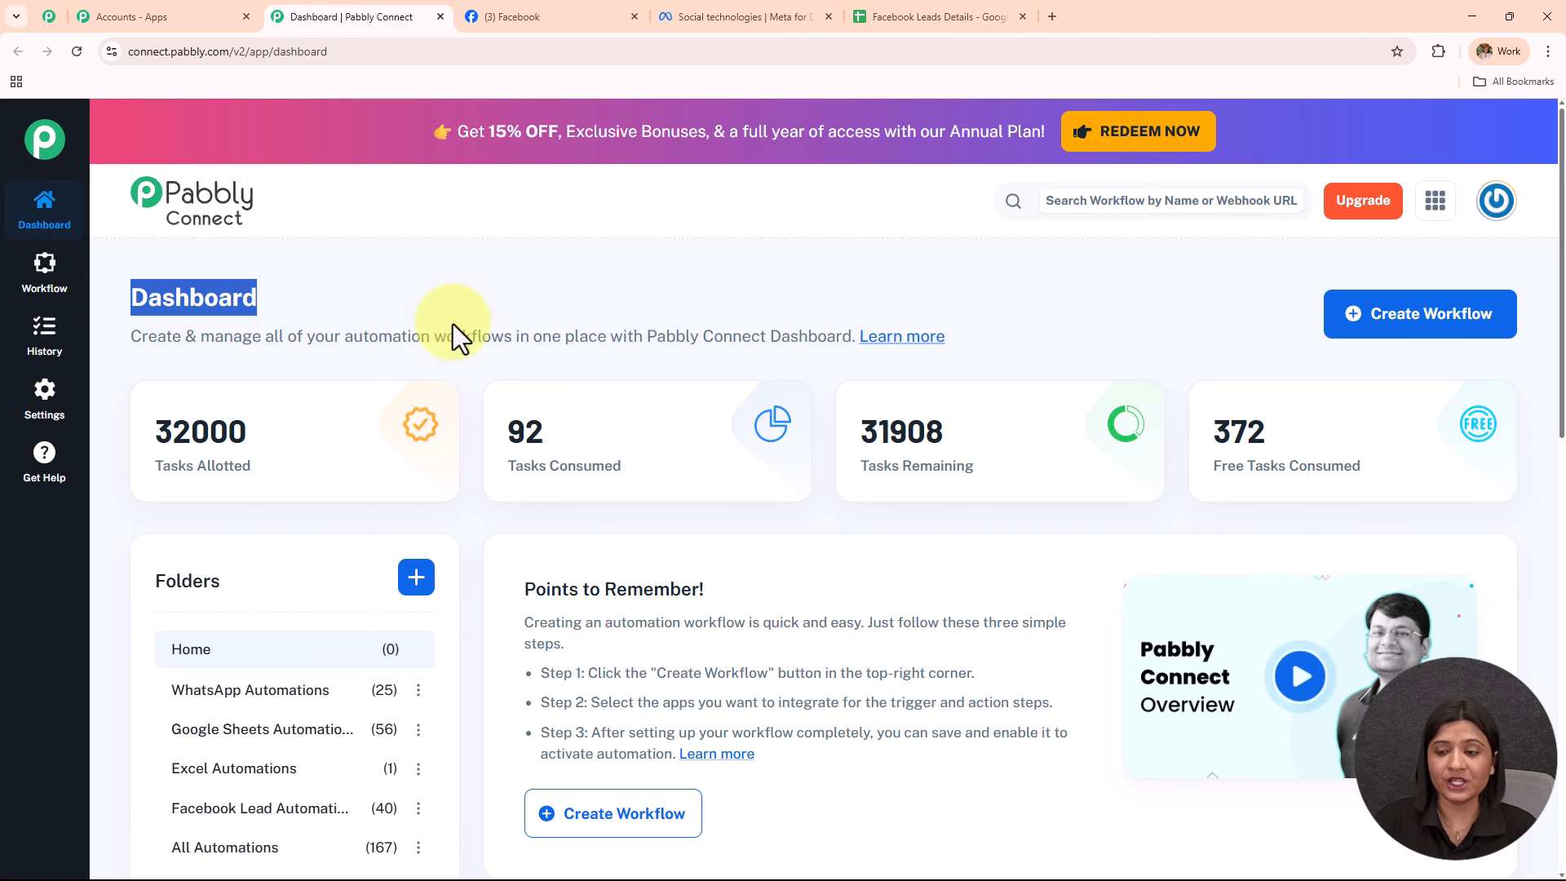
pyautogui.scroll(-2, 804, 399)
pyautogui.scroll(-6, 802, 401)
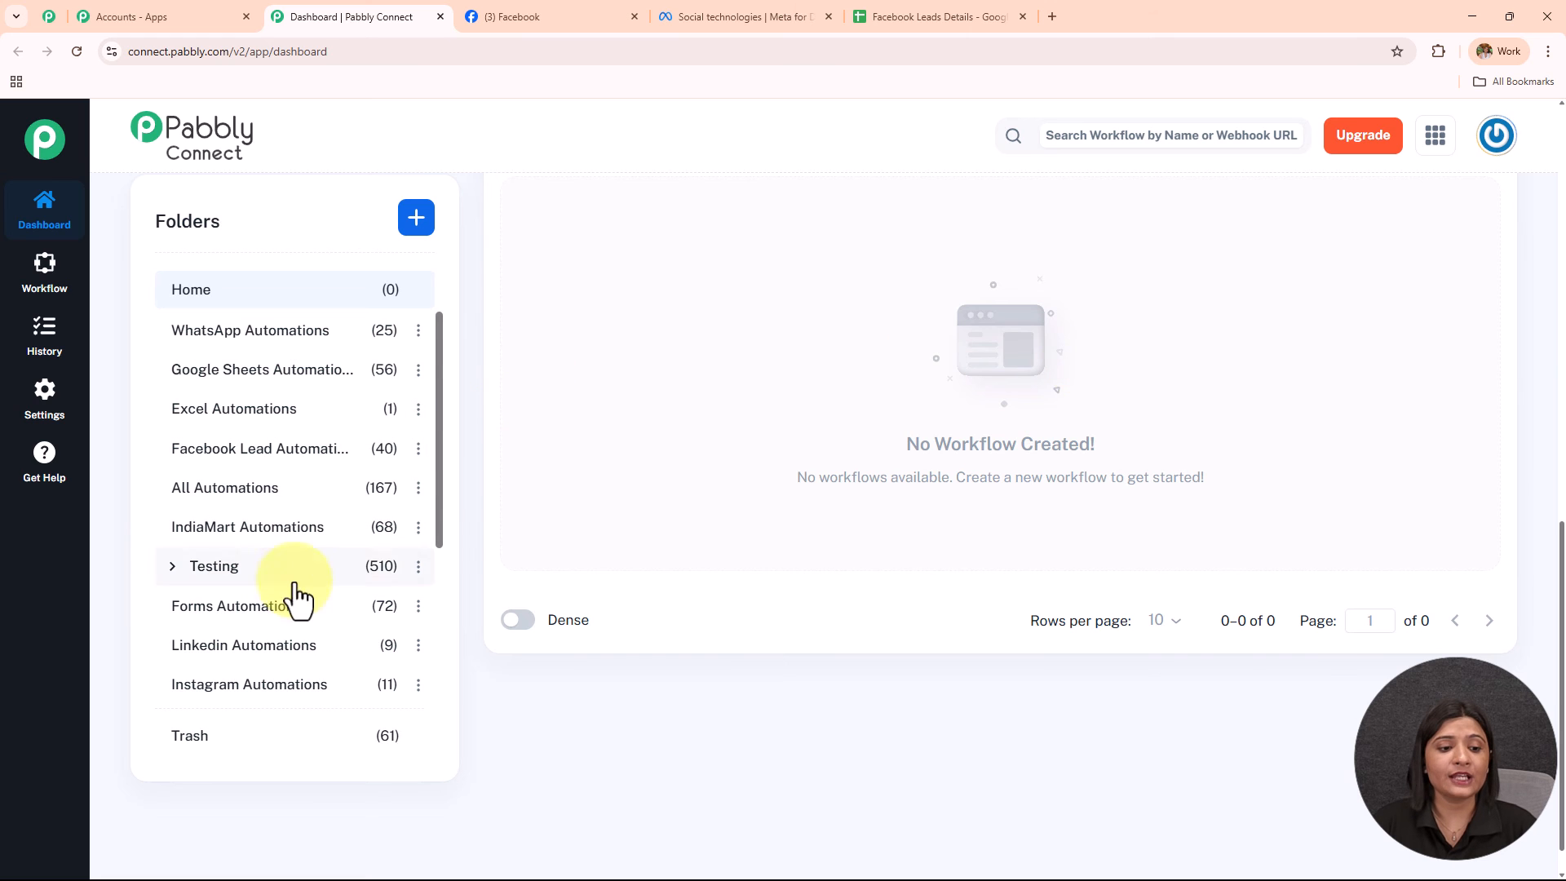
pyautogui.scroll(3, 296, 571)
pyautogui.scroll(3, 296, 563)
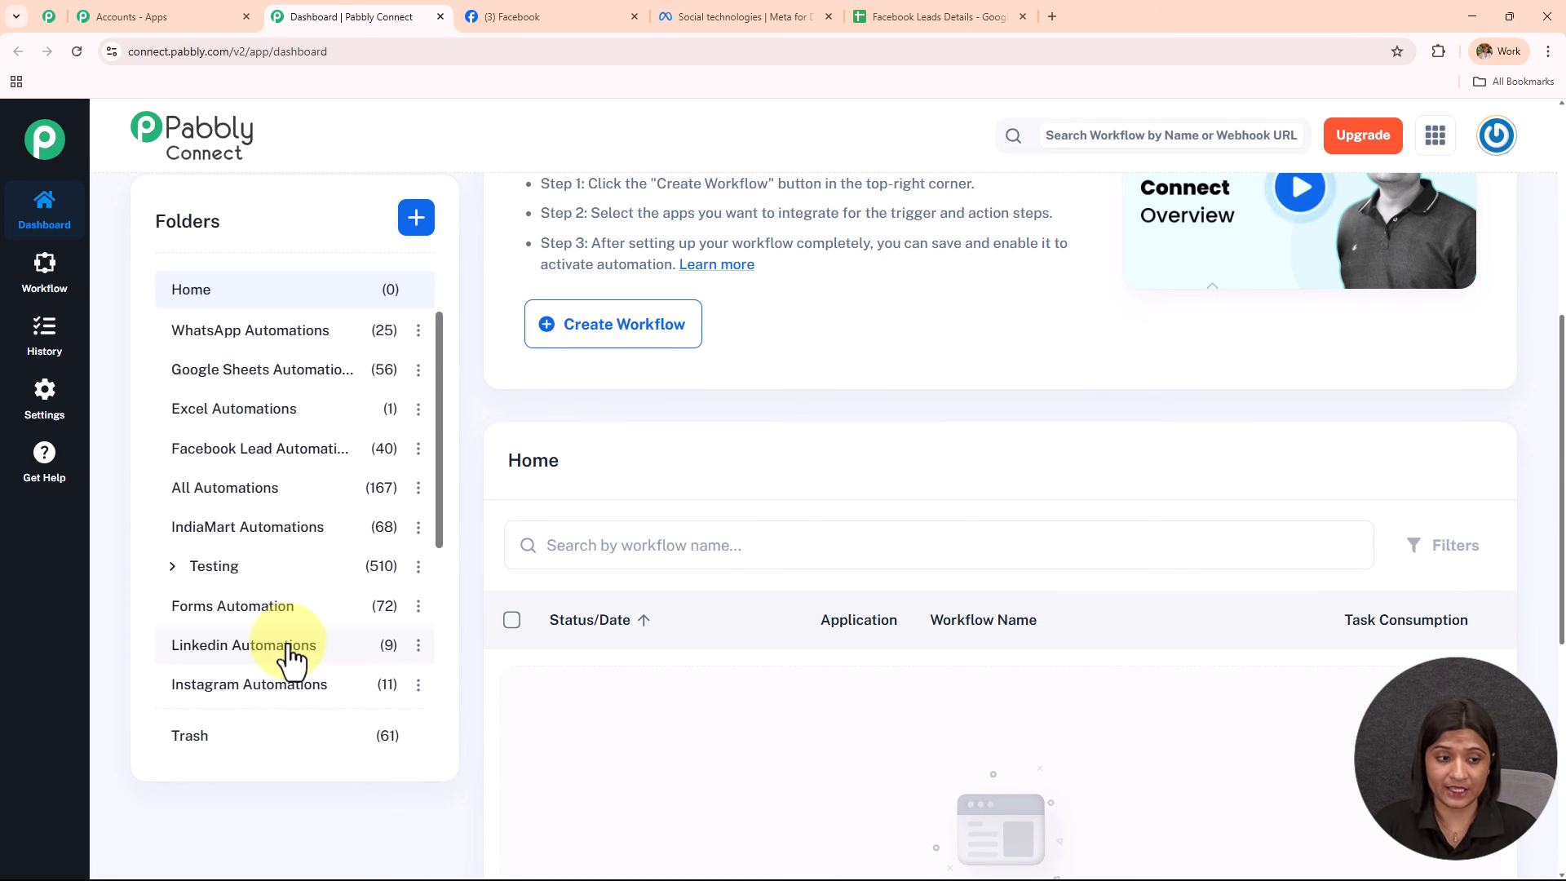
pyautogui.scroll(5, 964, 502)
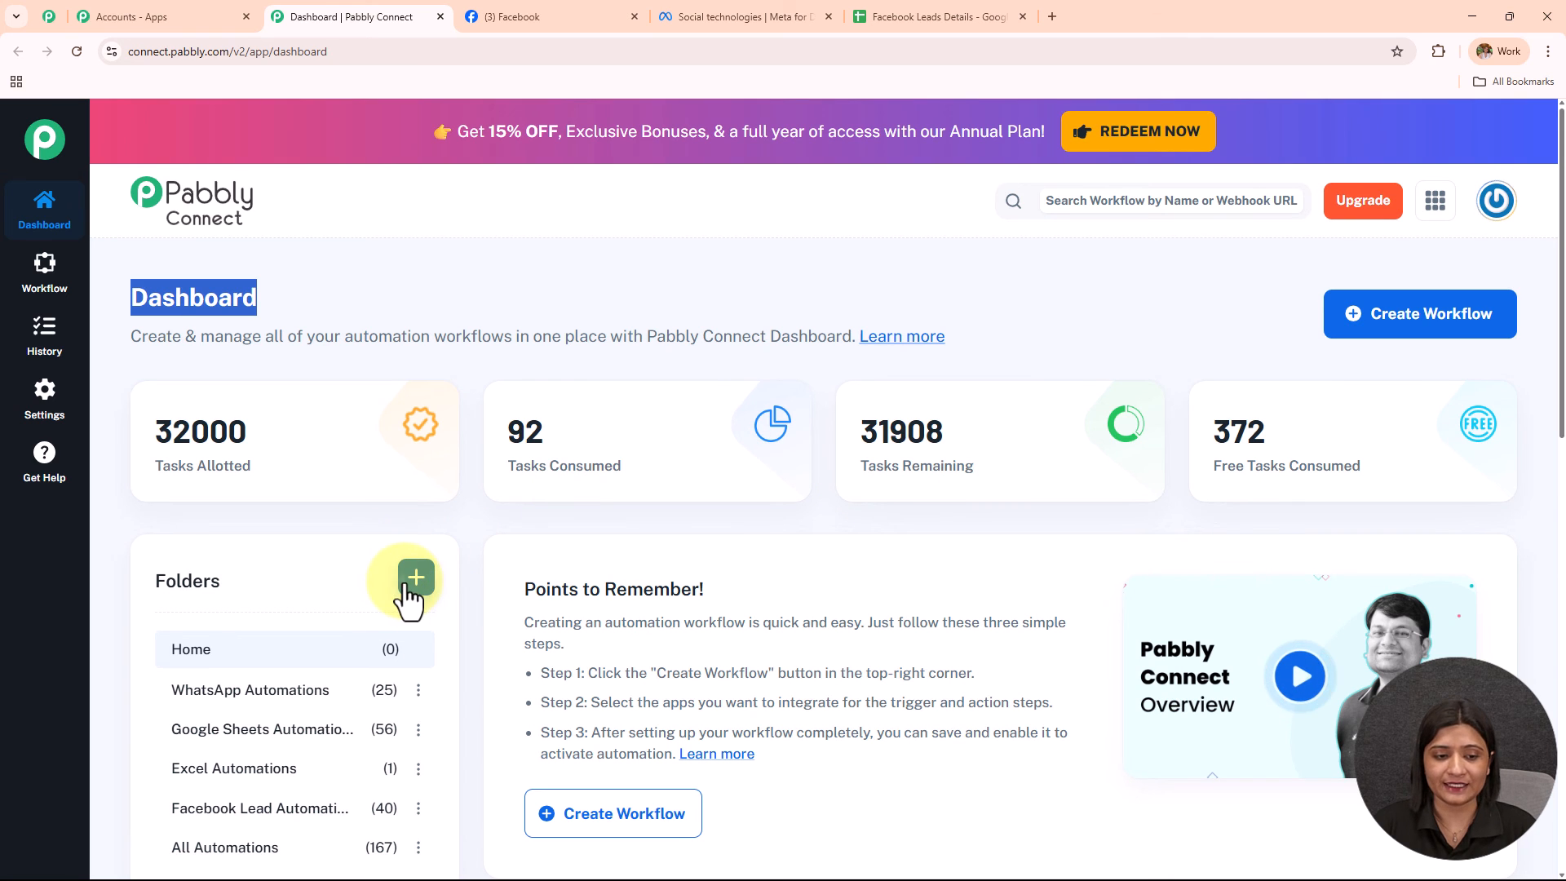
# Dismiss the Create Folder form without a folder, then start a new workflow.
pyautogui.click(410, 580)
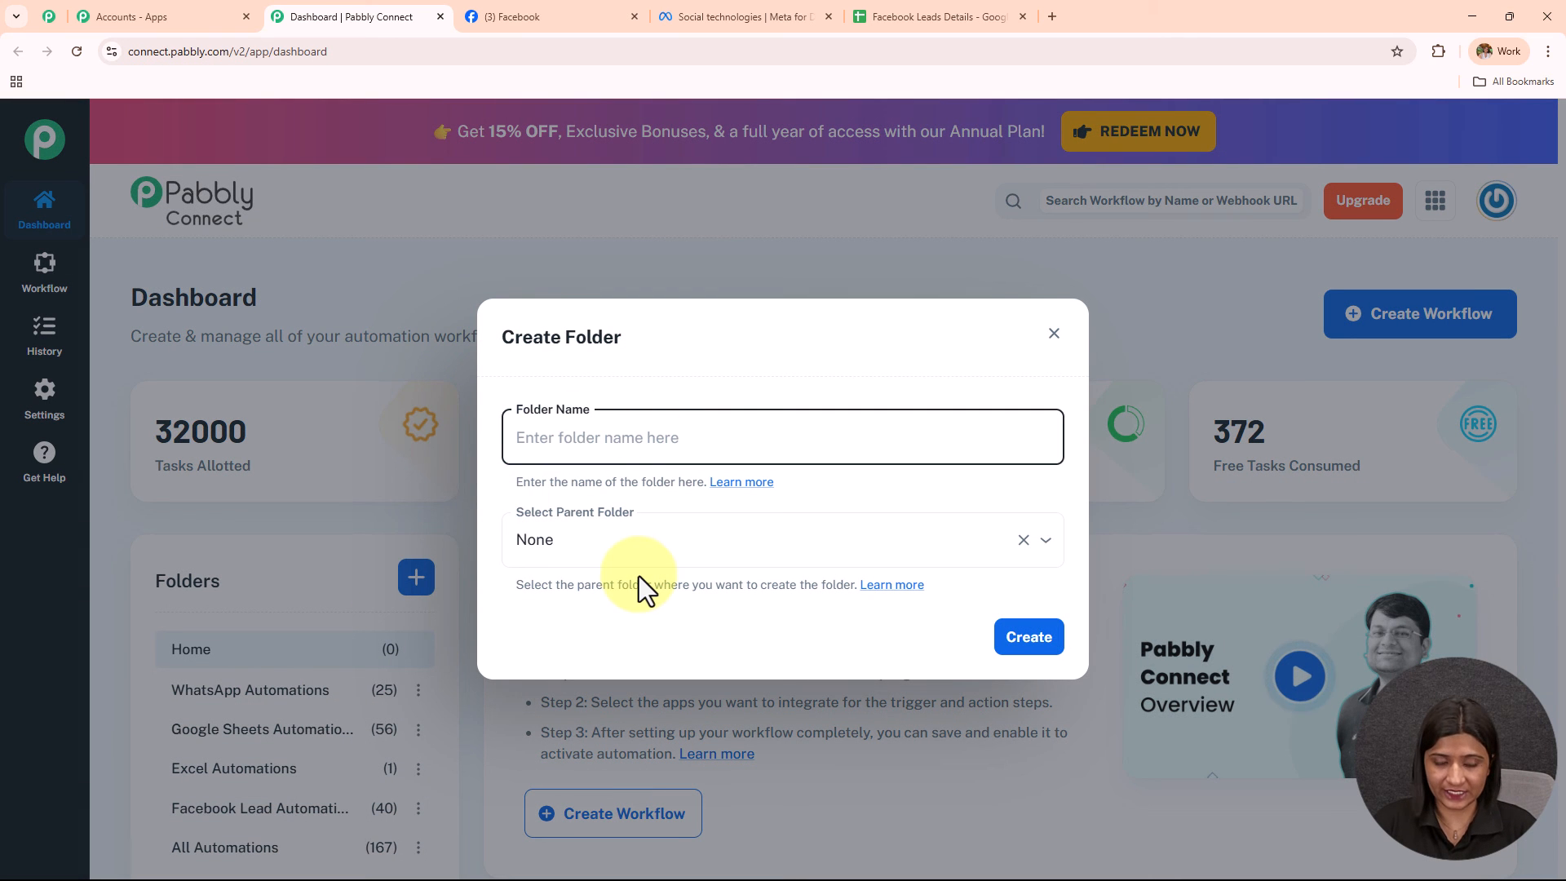
pyautogui.click(1054, 334)
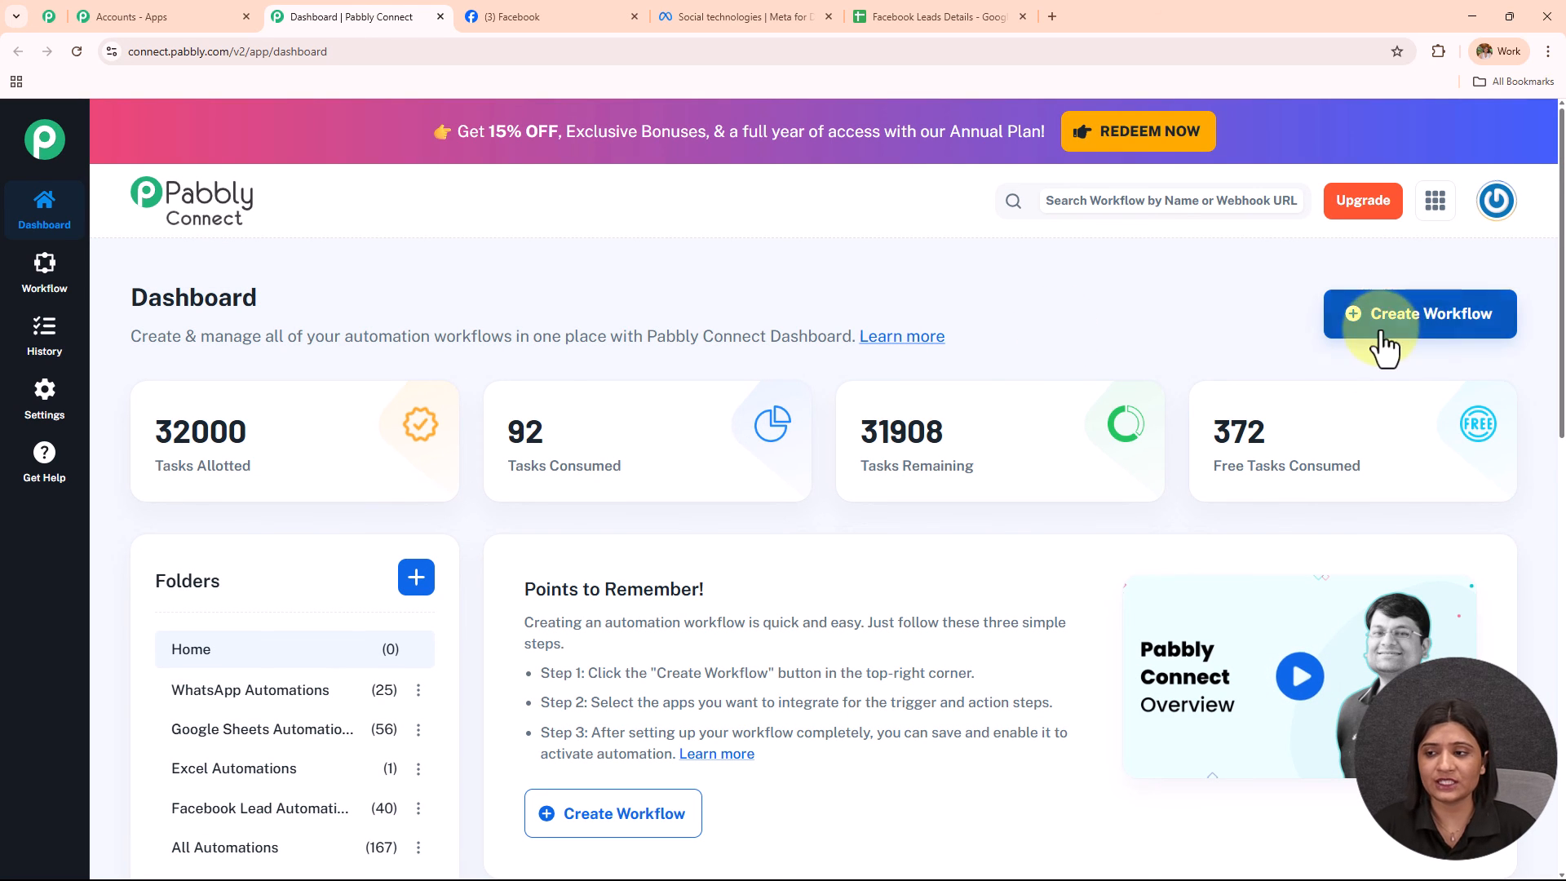
pyautogui.click(1417, 347)
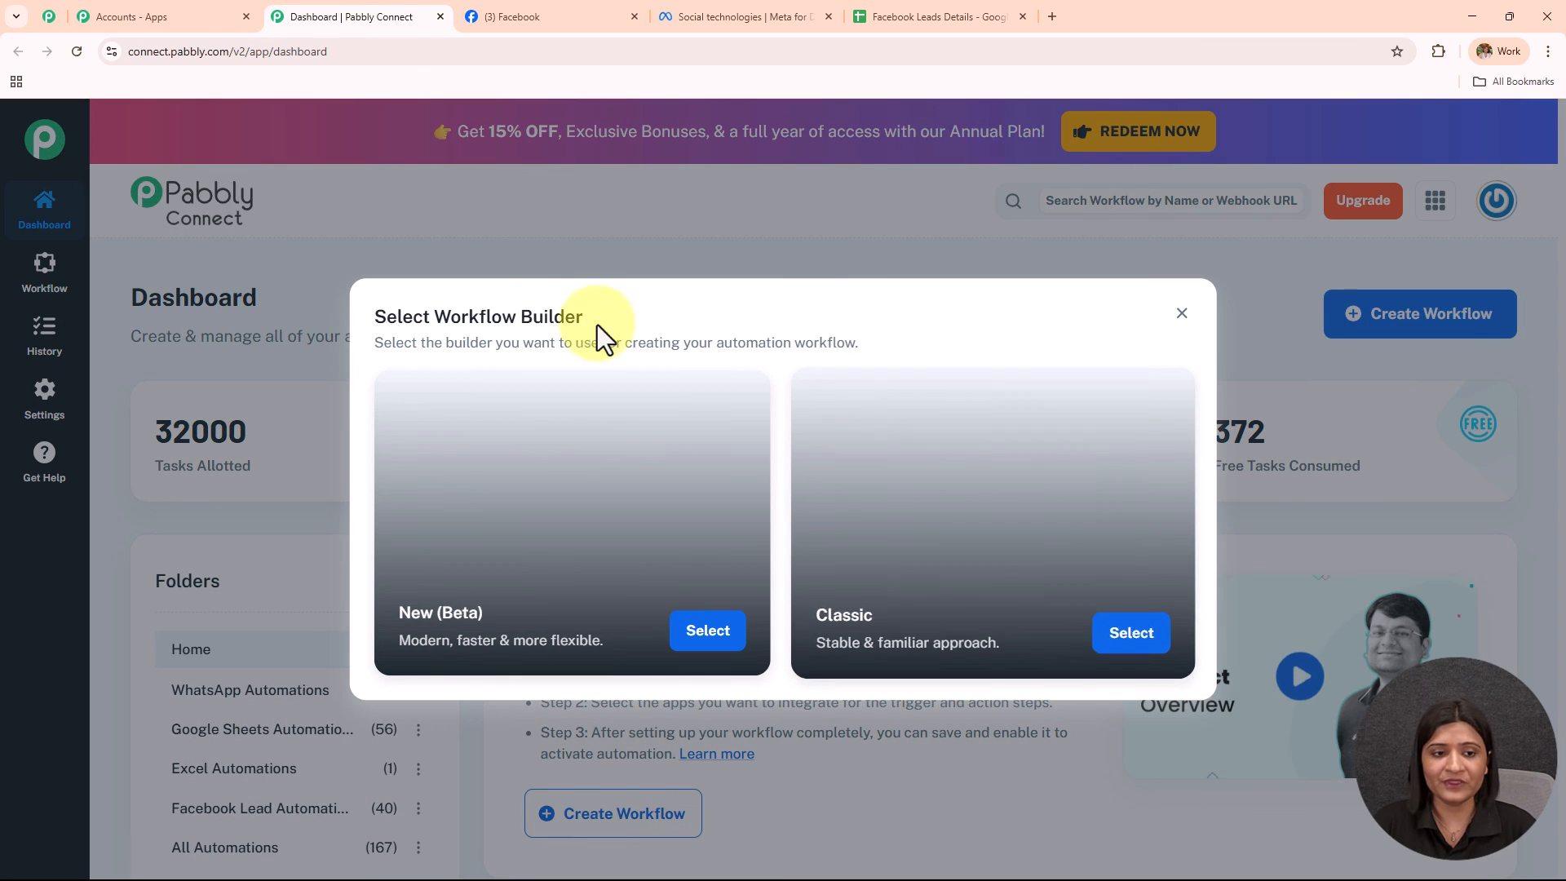
pyautogui.moveTo(426, 315); pyautogui.dragTo(667, 319)
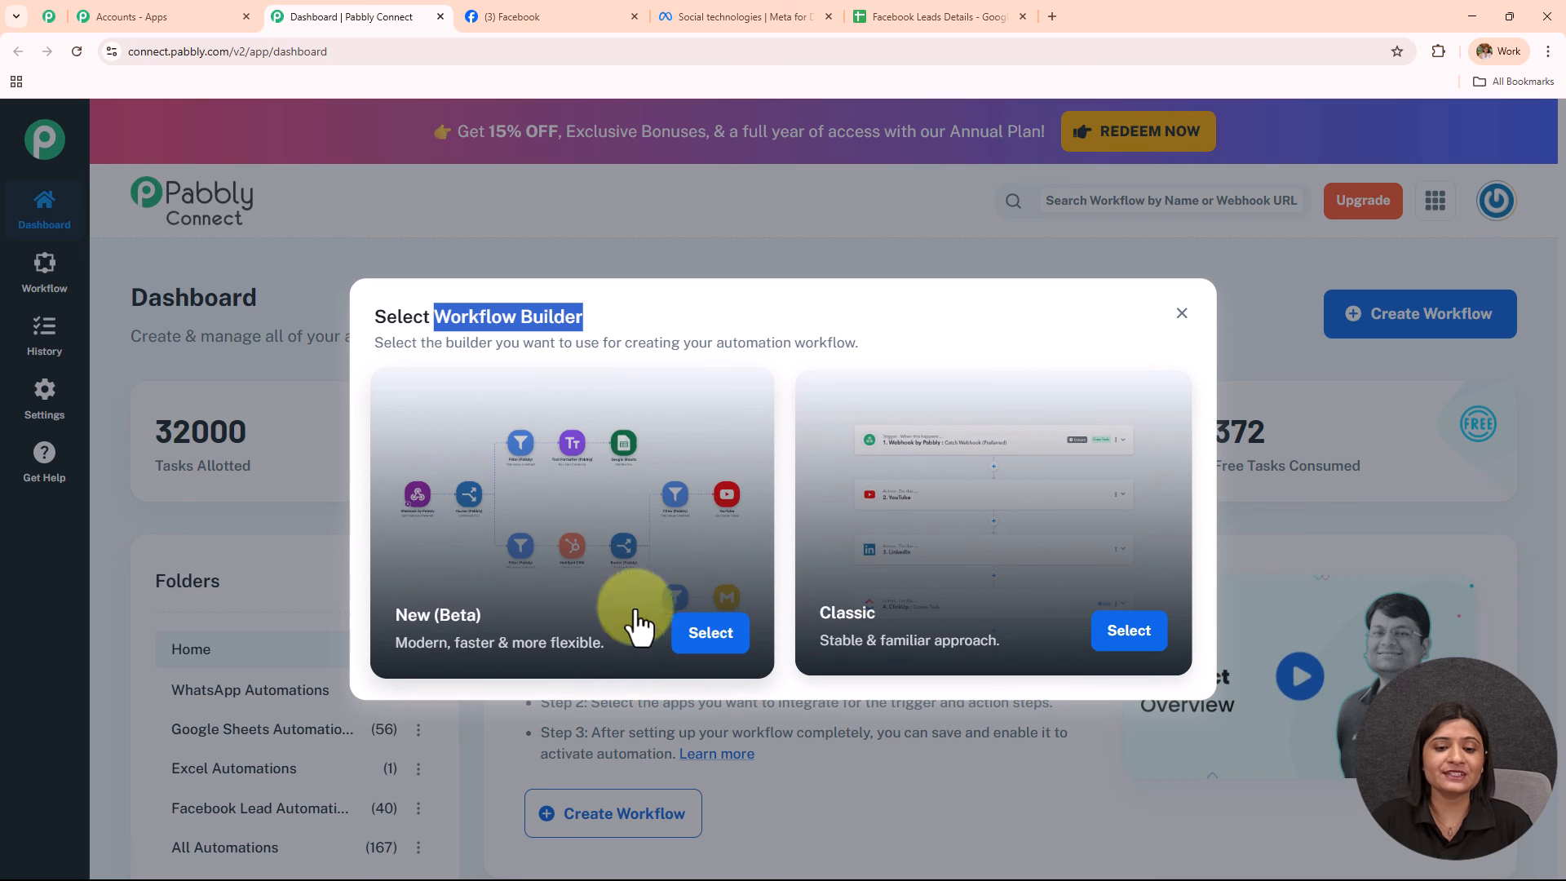
# Choose the New (Beta) builder and name the workflow 'Add Facebook Lead Ads Responses to Google Sheets Automatically'.
pyautogui.click(710, 634)
pyautogui.tripleClick(688, 444)
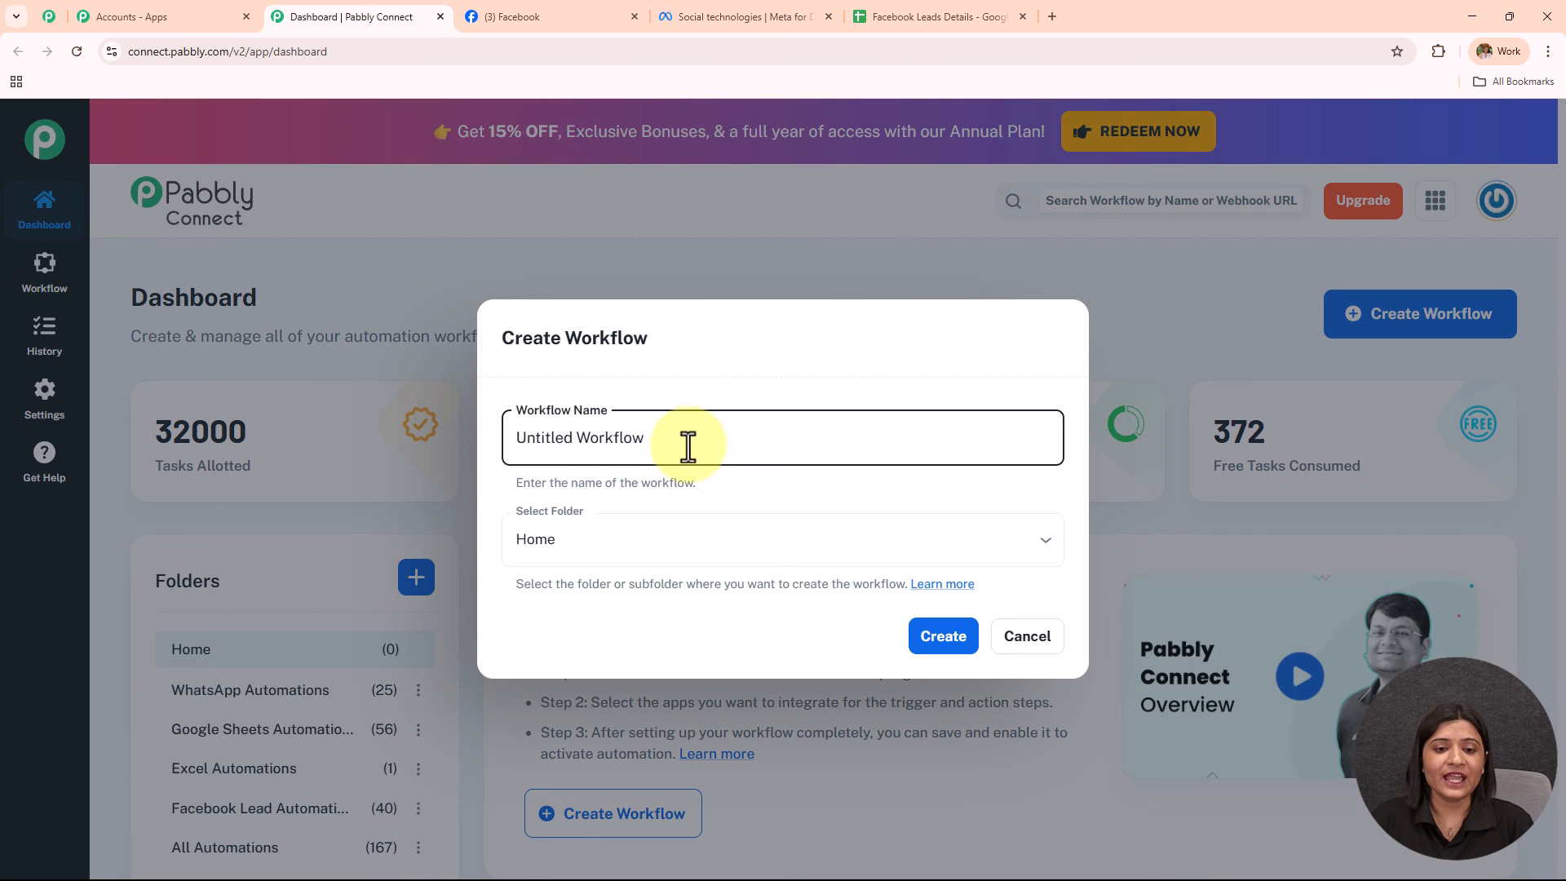
pyautogui.press('BackSpace')
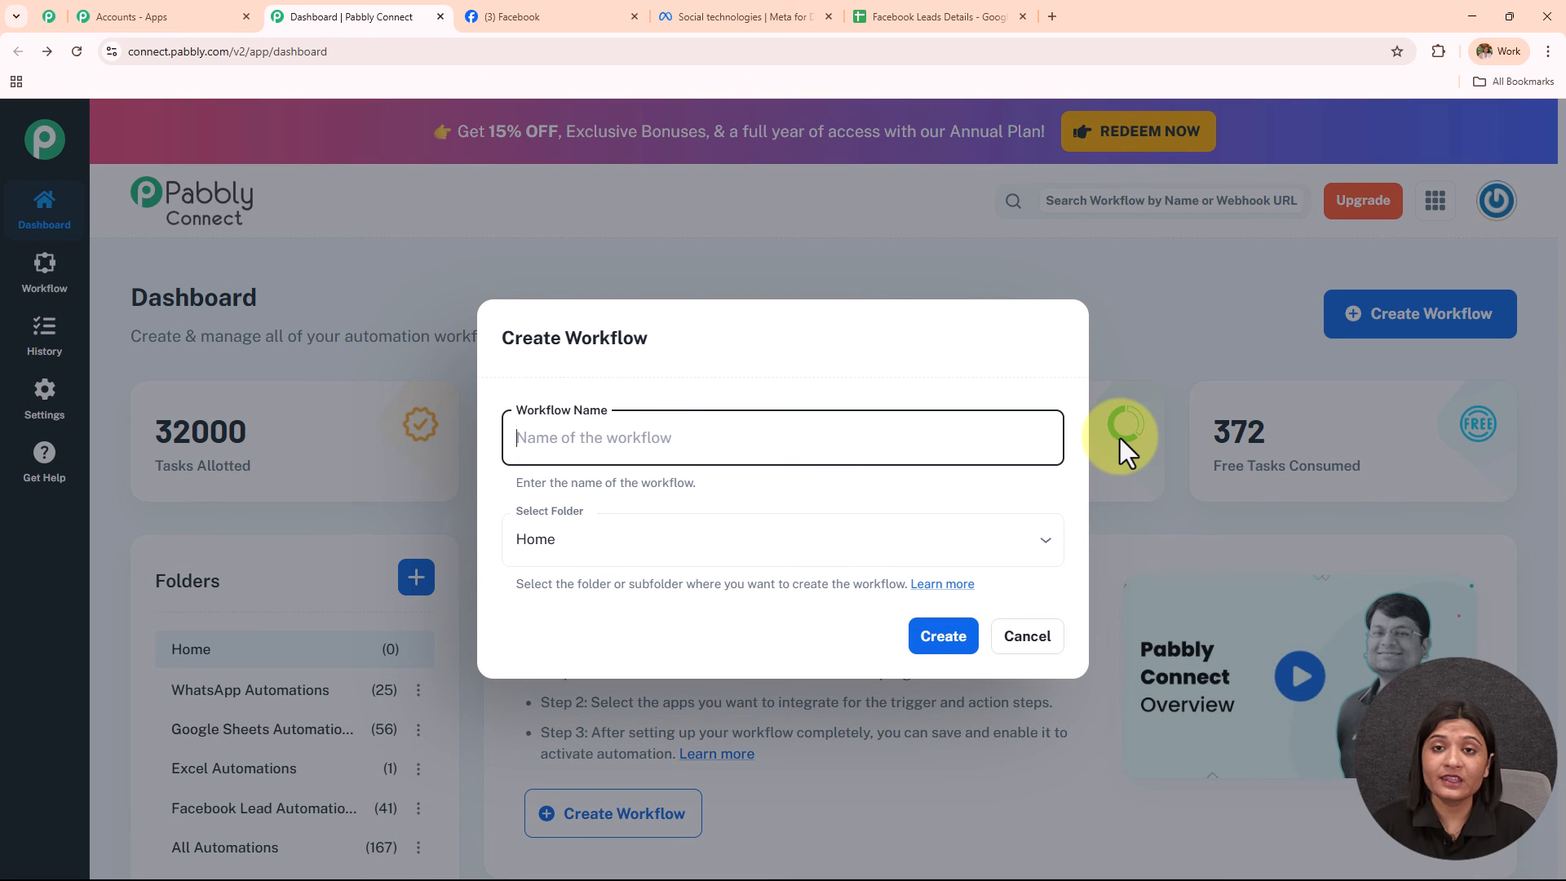
pyautogui.write('Add Facebook Lead Ads Responses to Google Sheets Automatically')
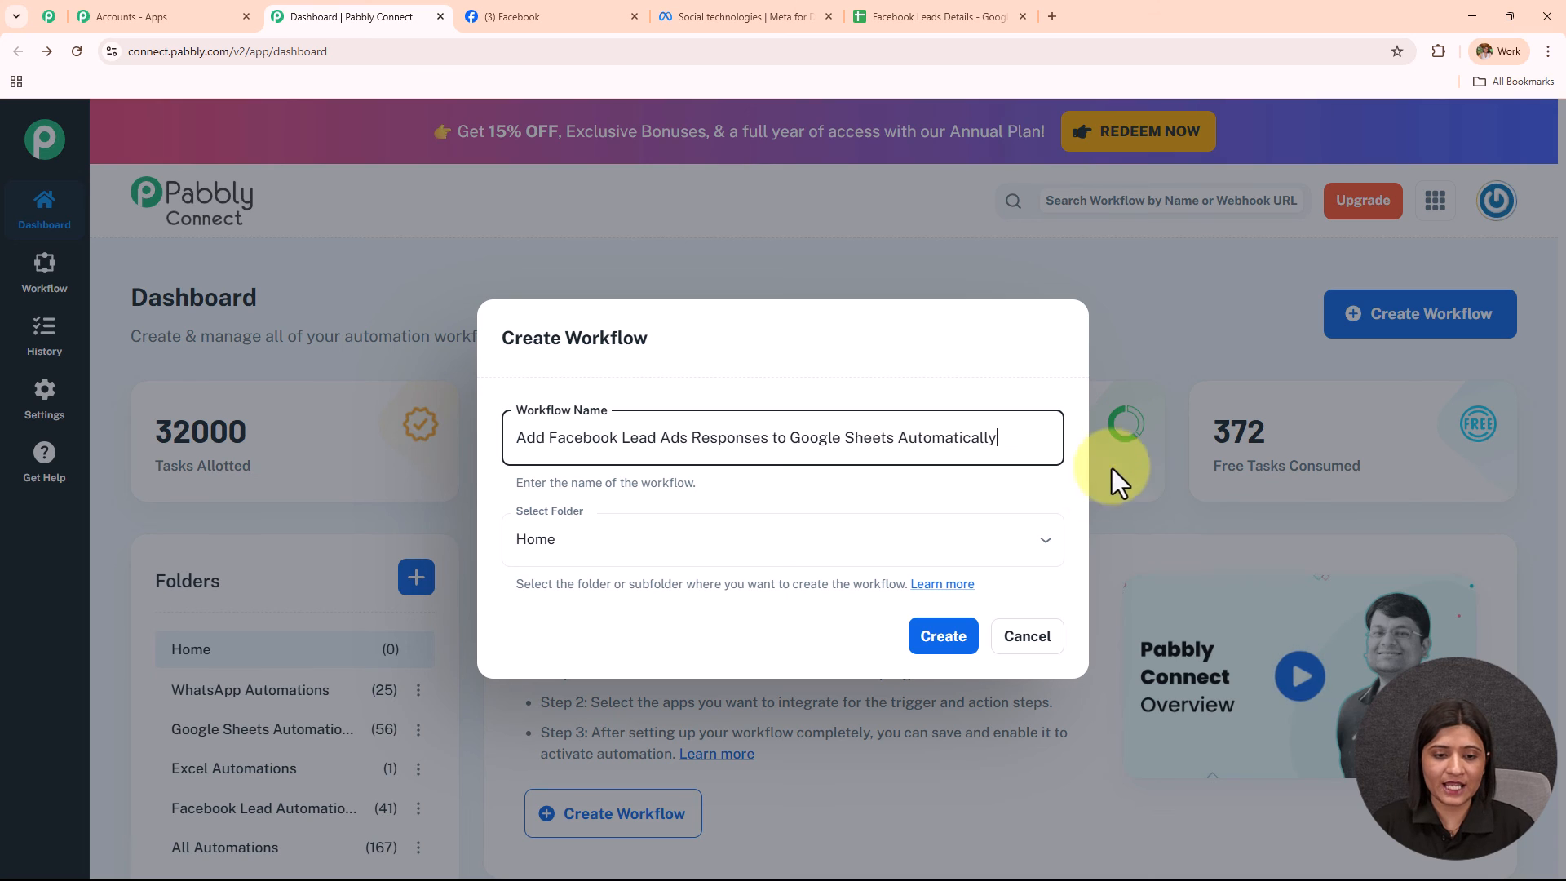
pyautogui.moveTo(1024, 437); pyautogui.dragTo(459, 499)
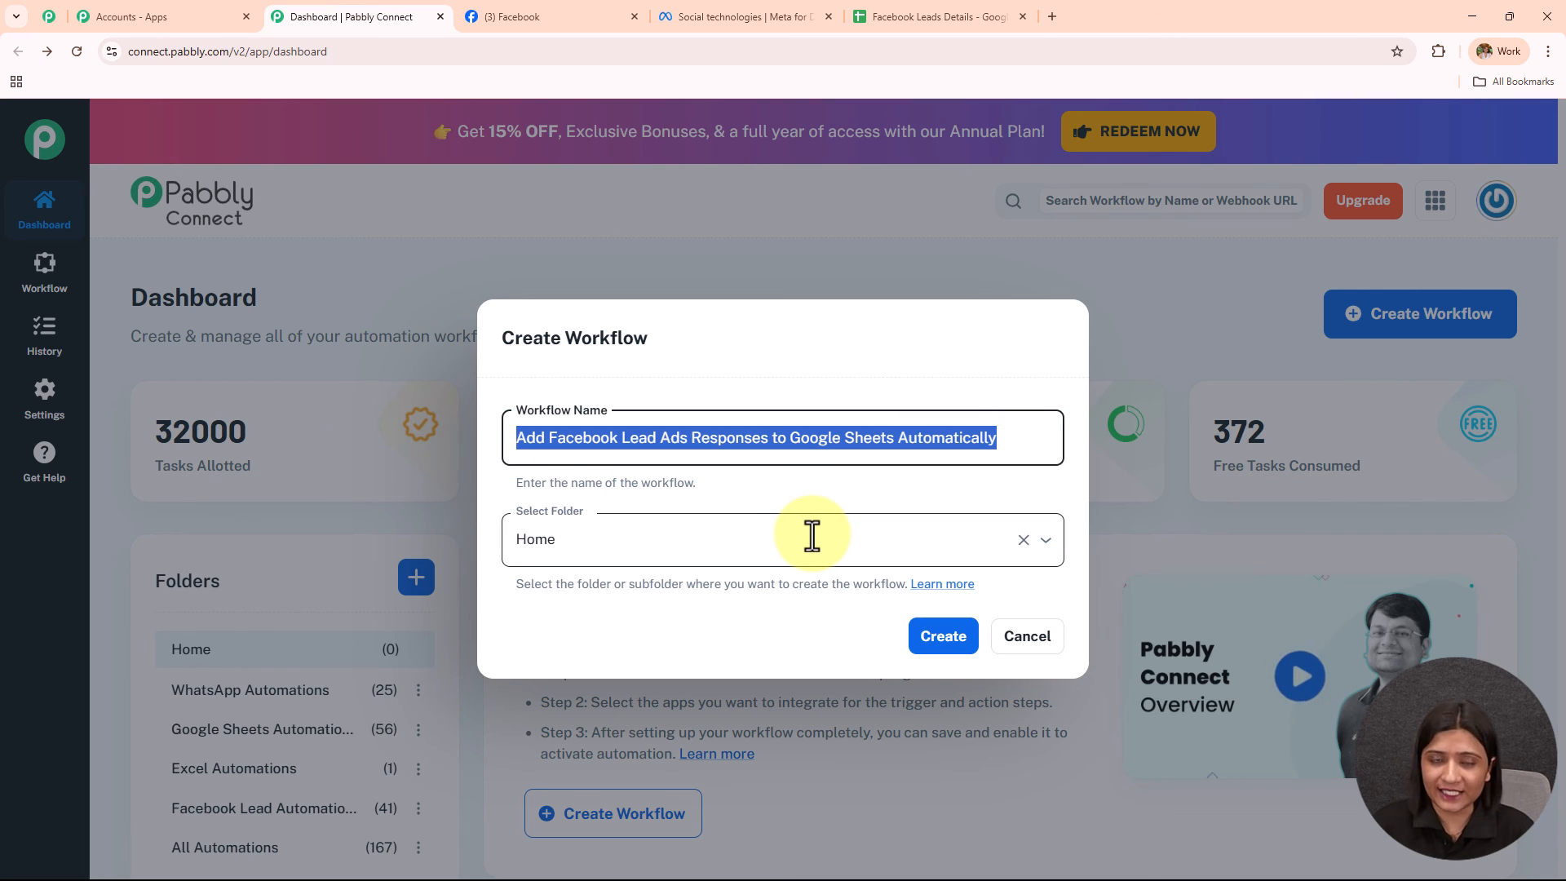
# File the workflow under Facebook Lead Automations and create it.
pyautogui.click(739, 545)
pyautogui.scroll(-5, 745, 454)
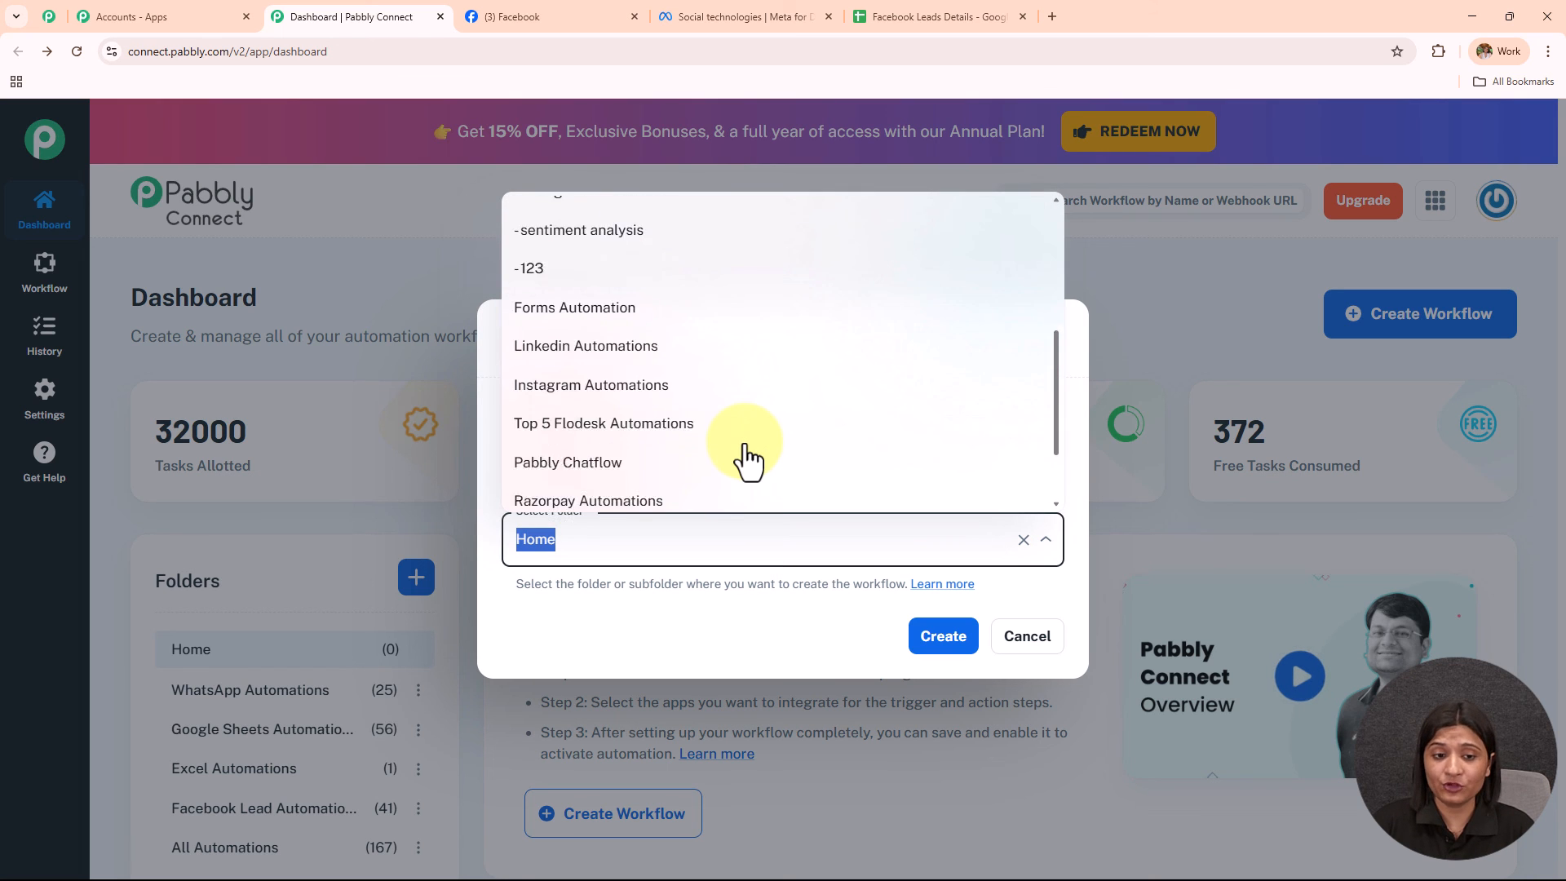
pyautogui.scroll(6, 747, 461)
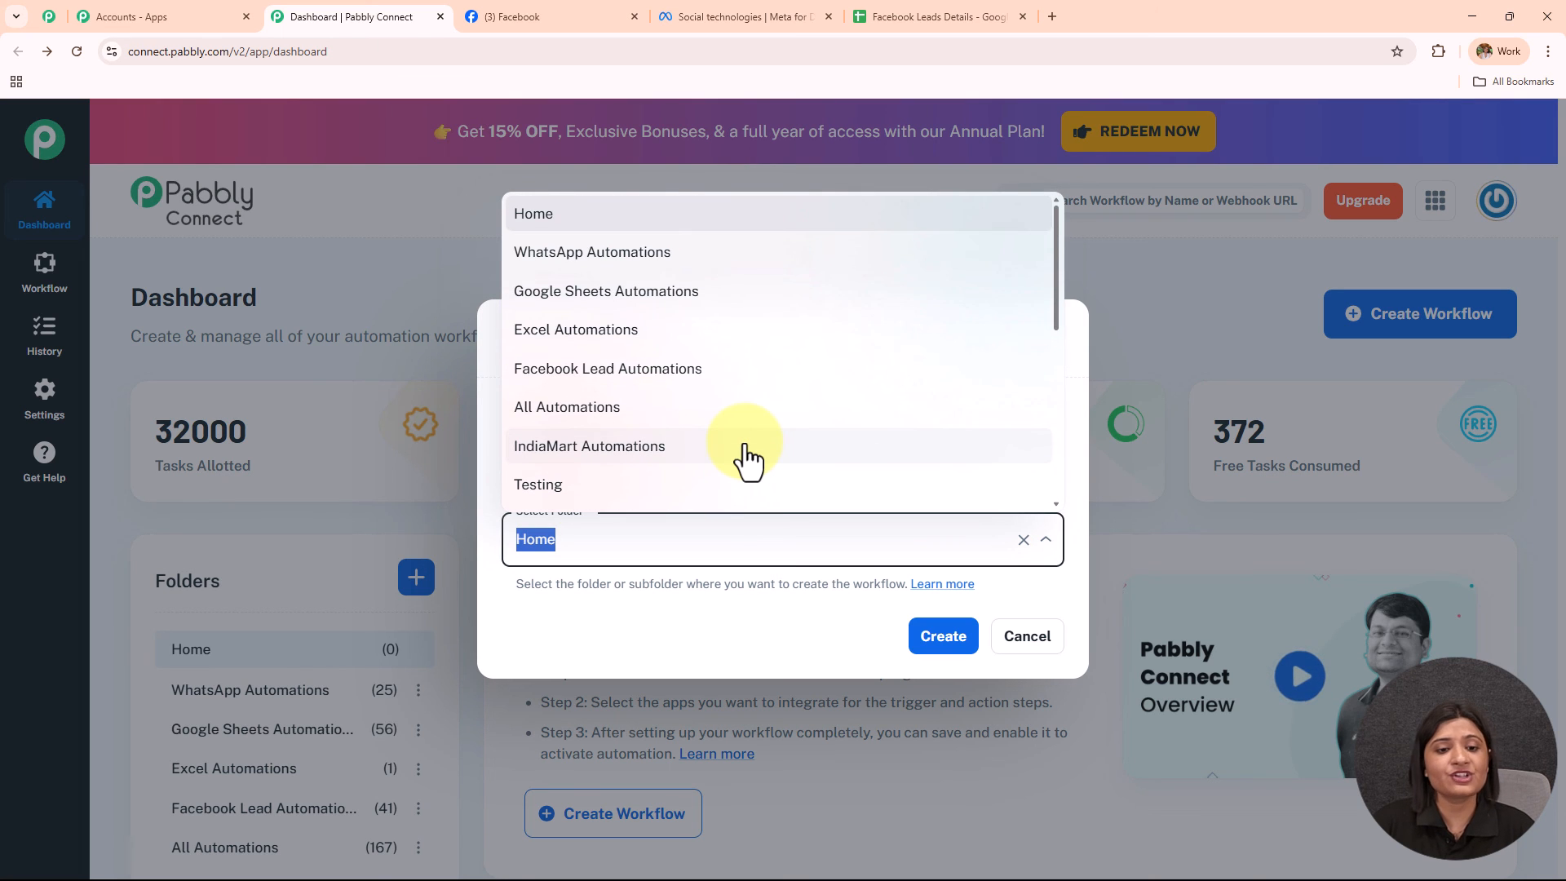
pyautogui.click(723, 376)
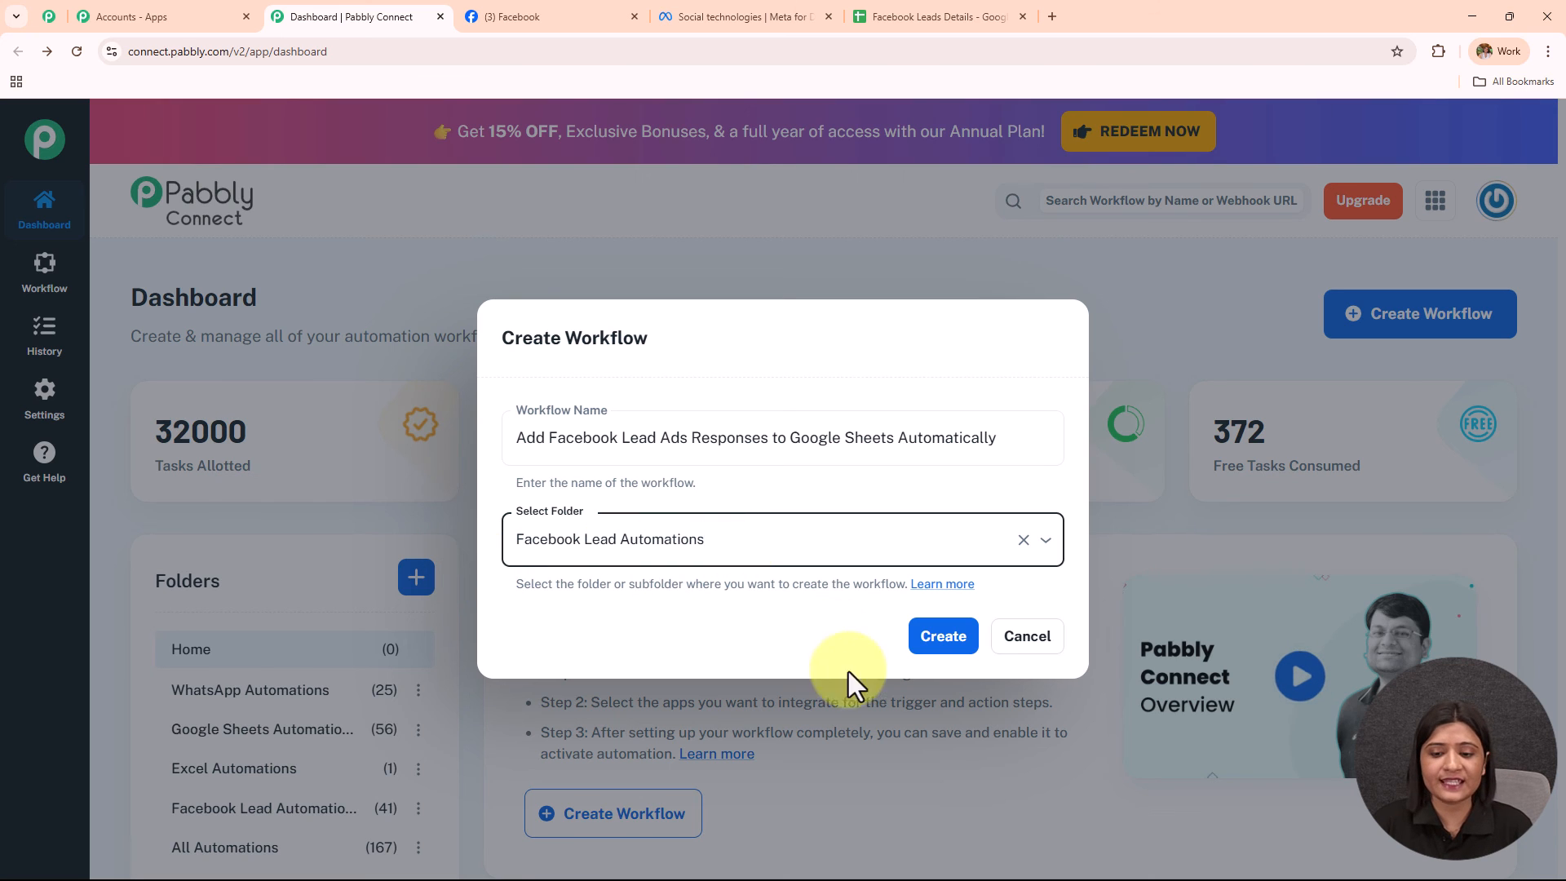
pyautogui.click(944, 645)
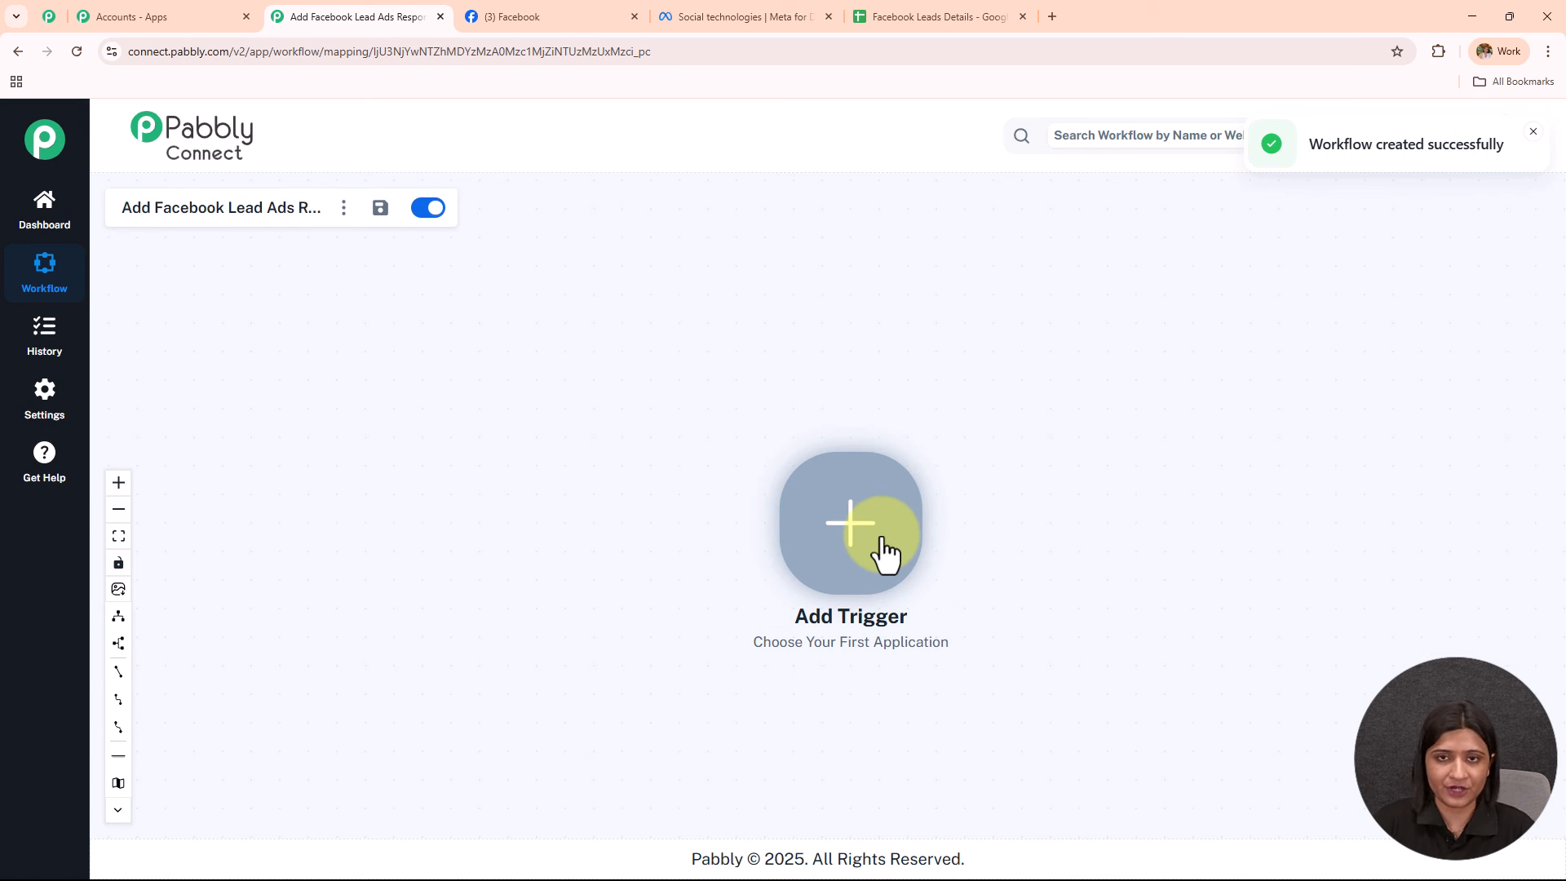
# Leave the empty workflow canvas for the Digital Dynamics Facebook page.
pyautogui.scroll(3, 880, 535)
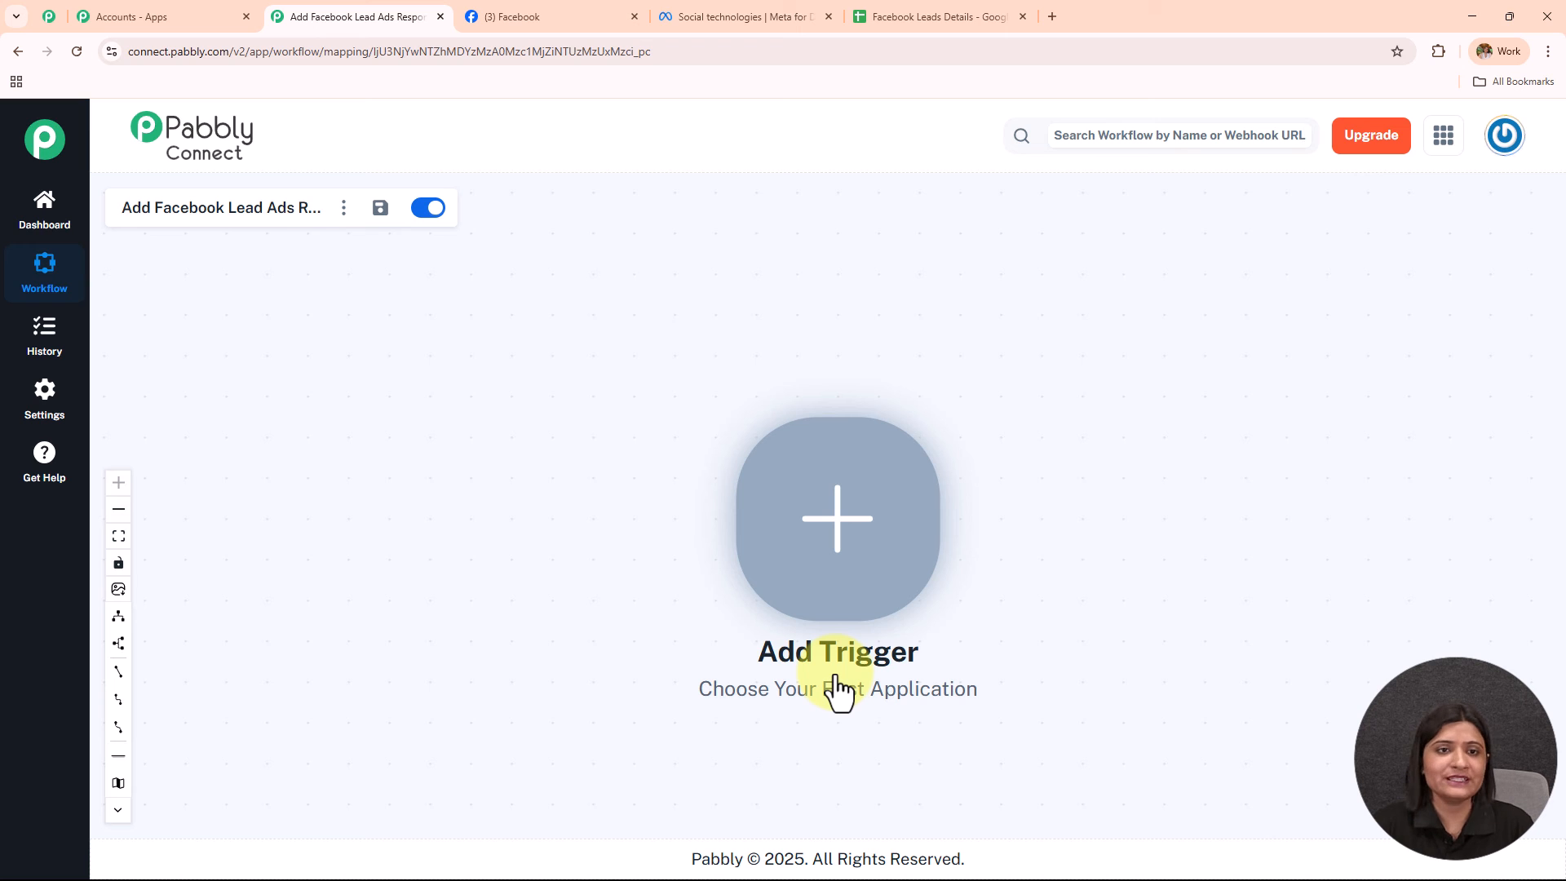
pyautogui.click(587, 16)
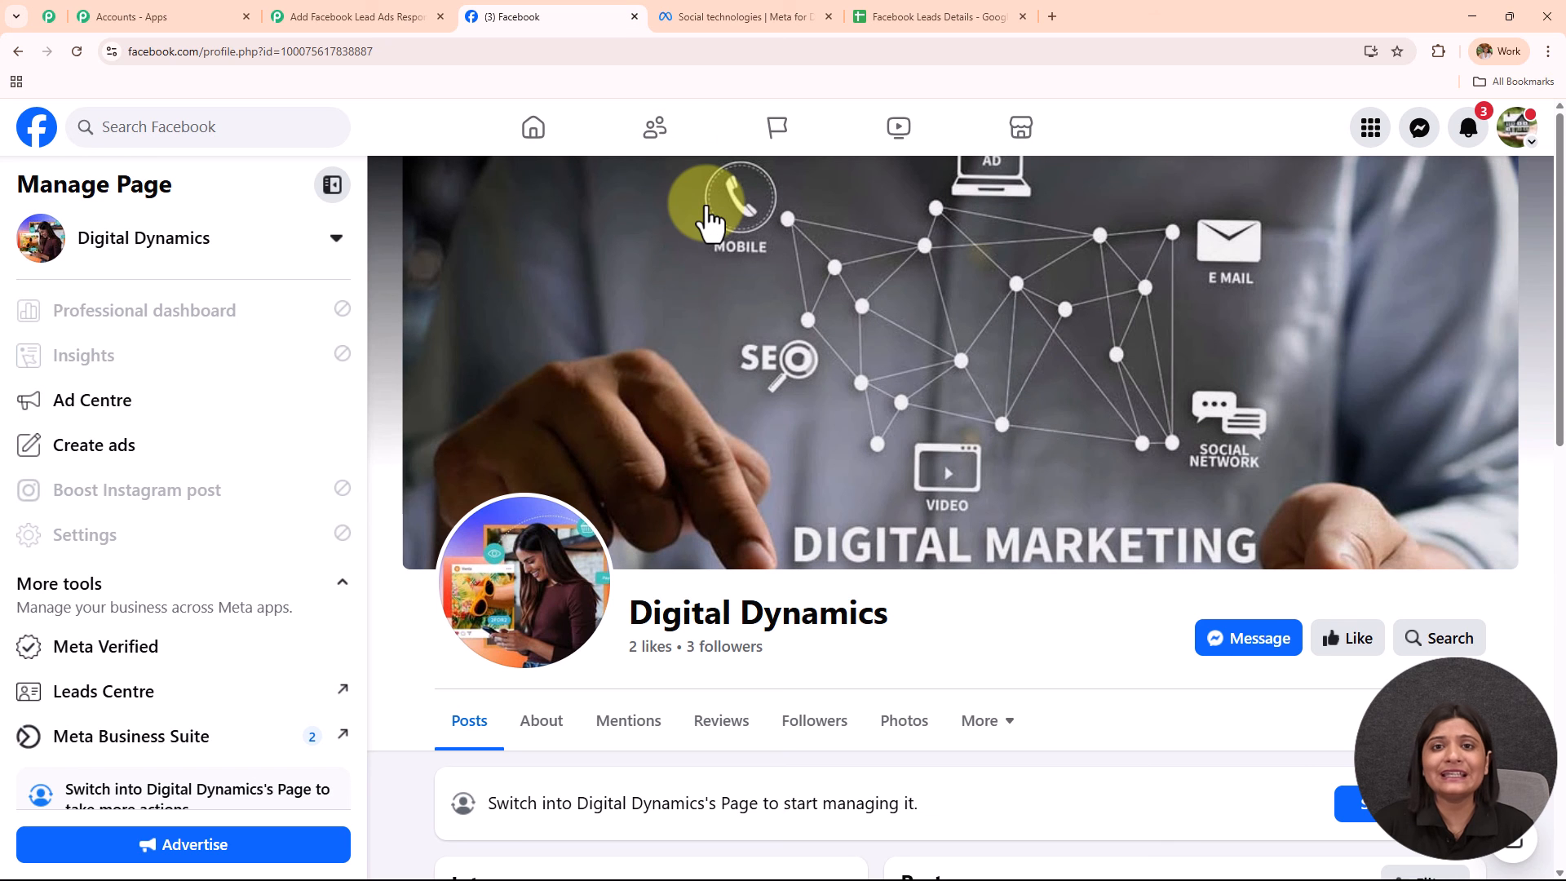
# Check the Facebook Leads Details sheet's column headers, then return to the Pabbly workflow.
pyautogui.click(920, 16)
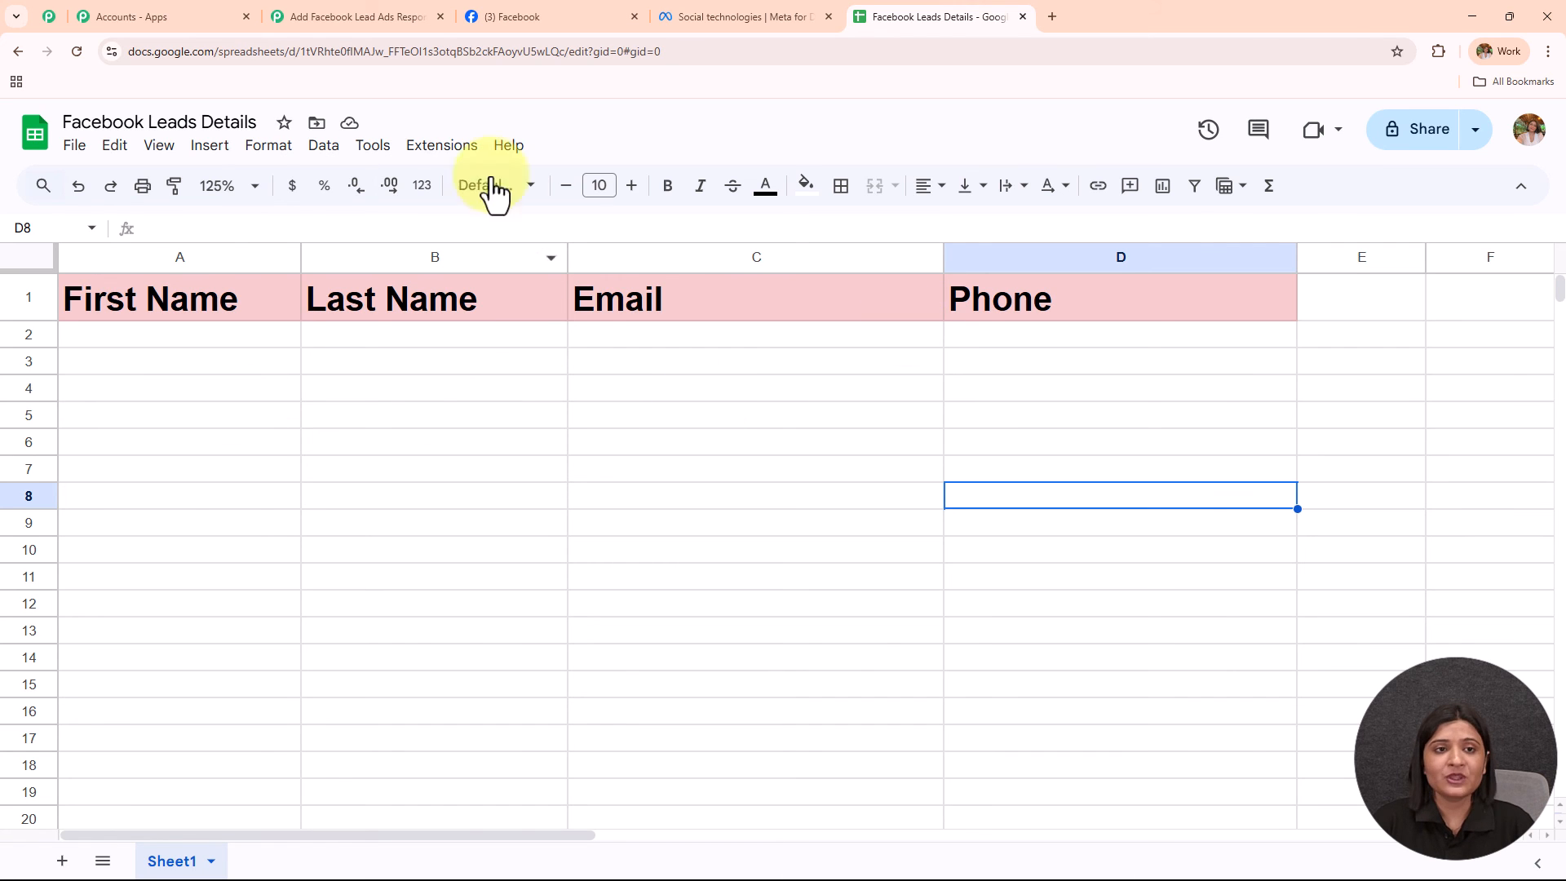
pyautogui.click(571, 10)
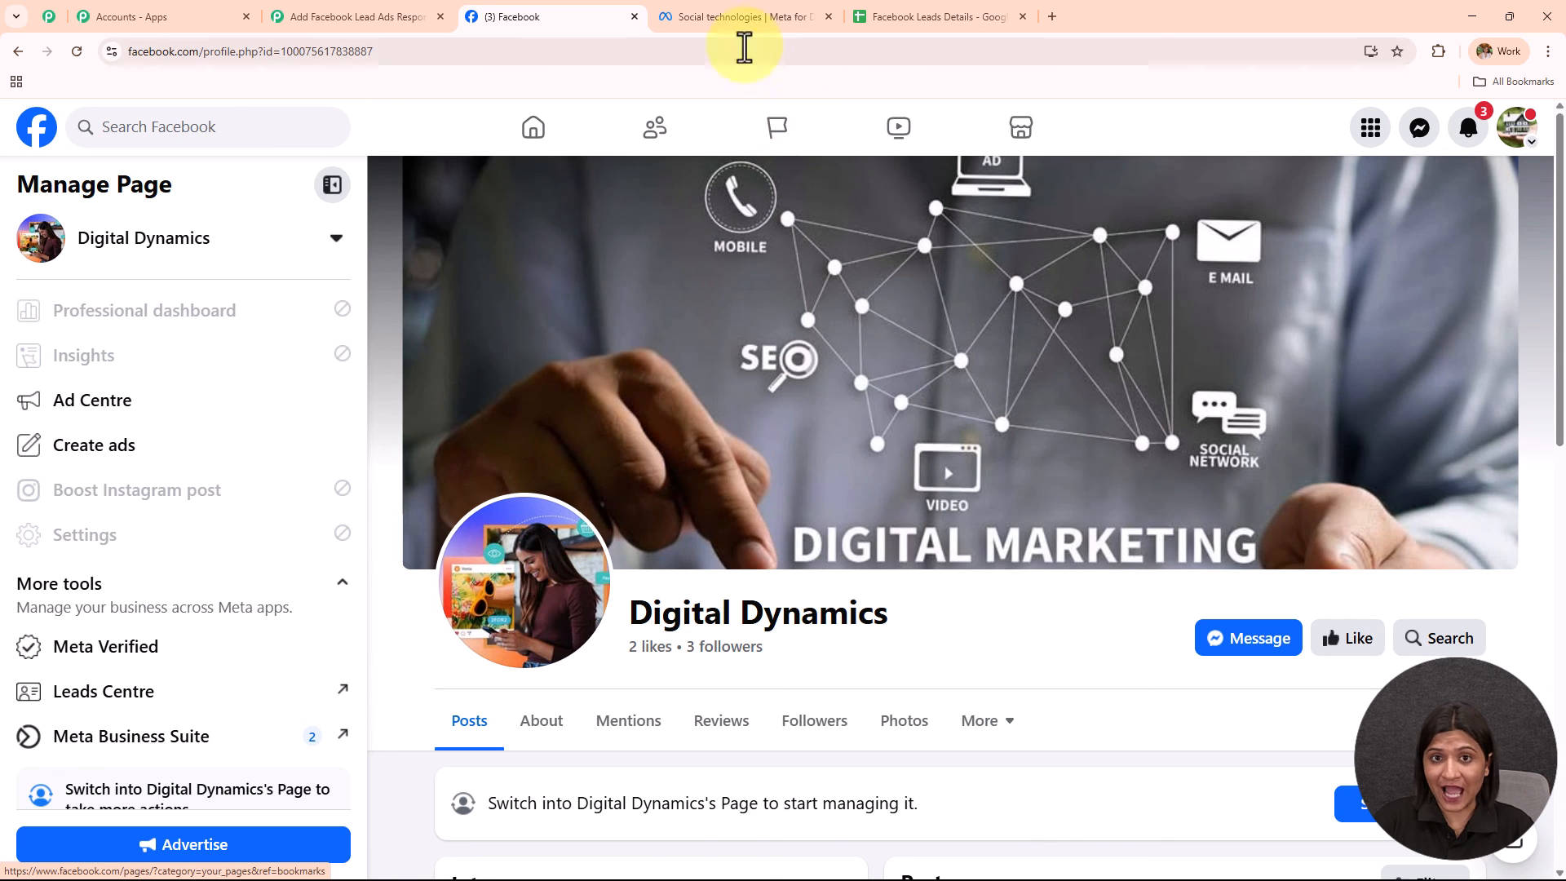
pyautogui.click(744, 17)
pyautogui.click(385, 15)
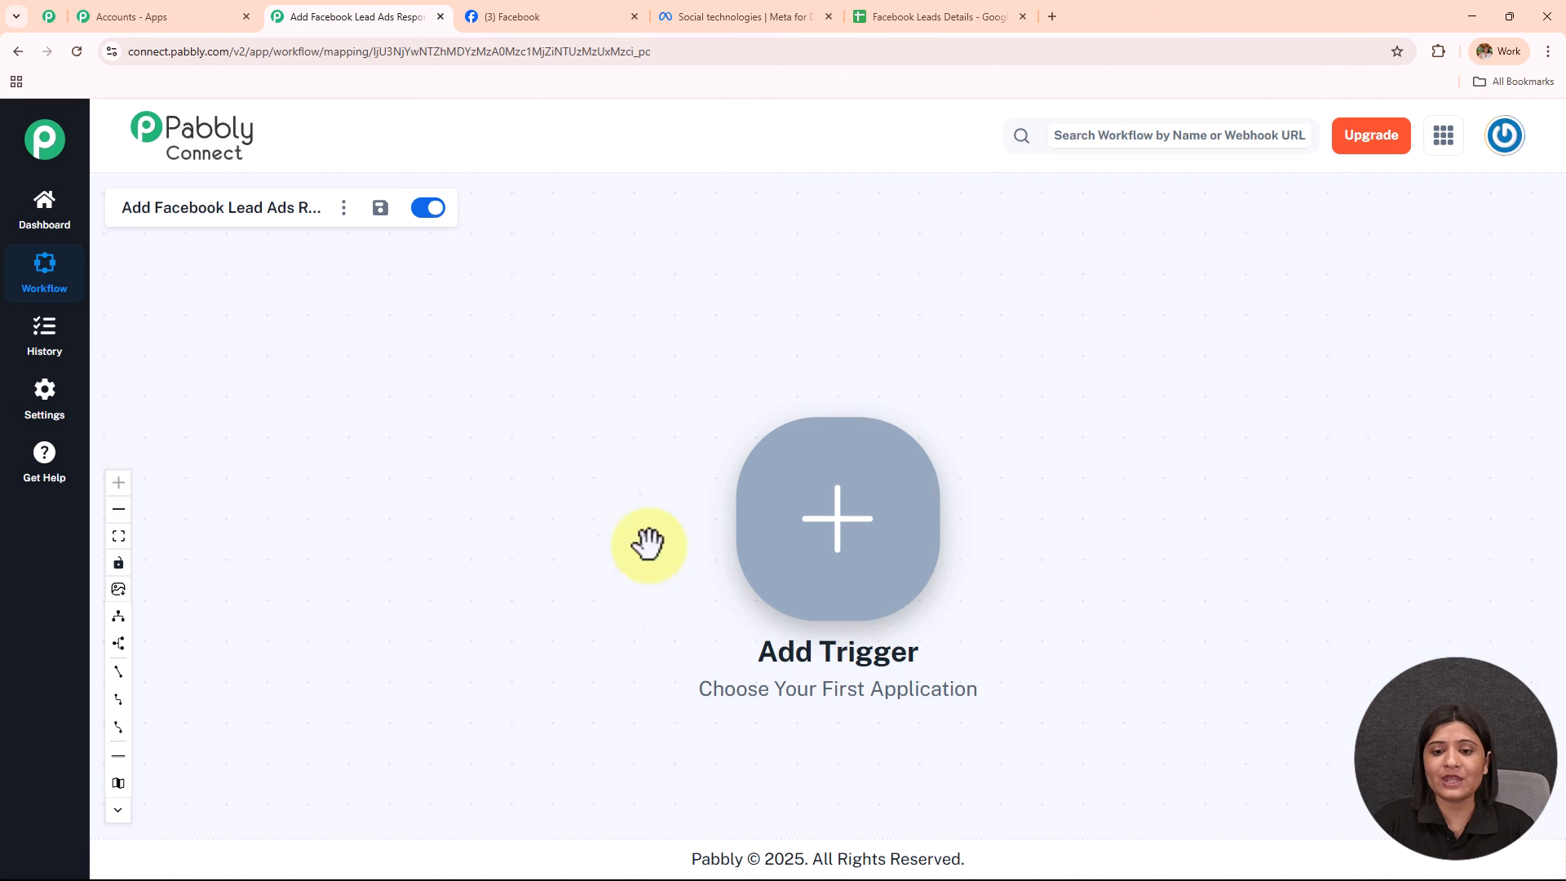
# Reposition the canvas and open Trigger Setup from the Add Trigger node.
pyautogui.click(795, 517)
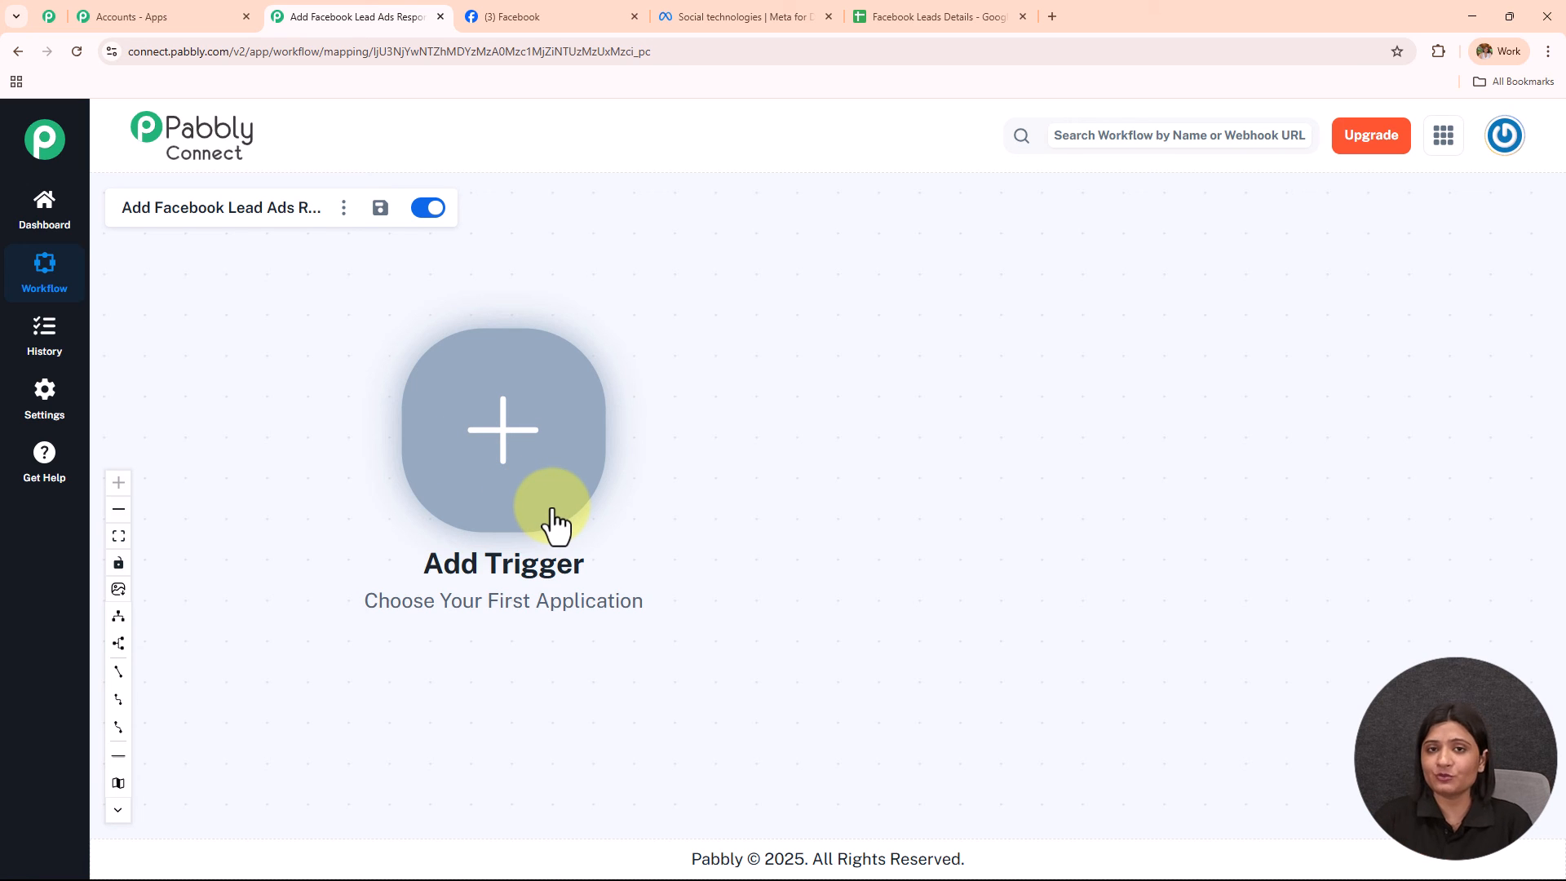
pyautogui.click(494, 462)
# Set the trigger app to Facebook Lead Ads with the New Lead Instant event.
pyautogui.click(902, 245)
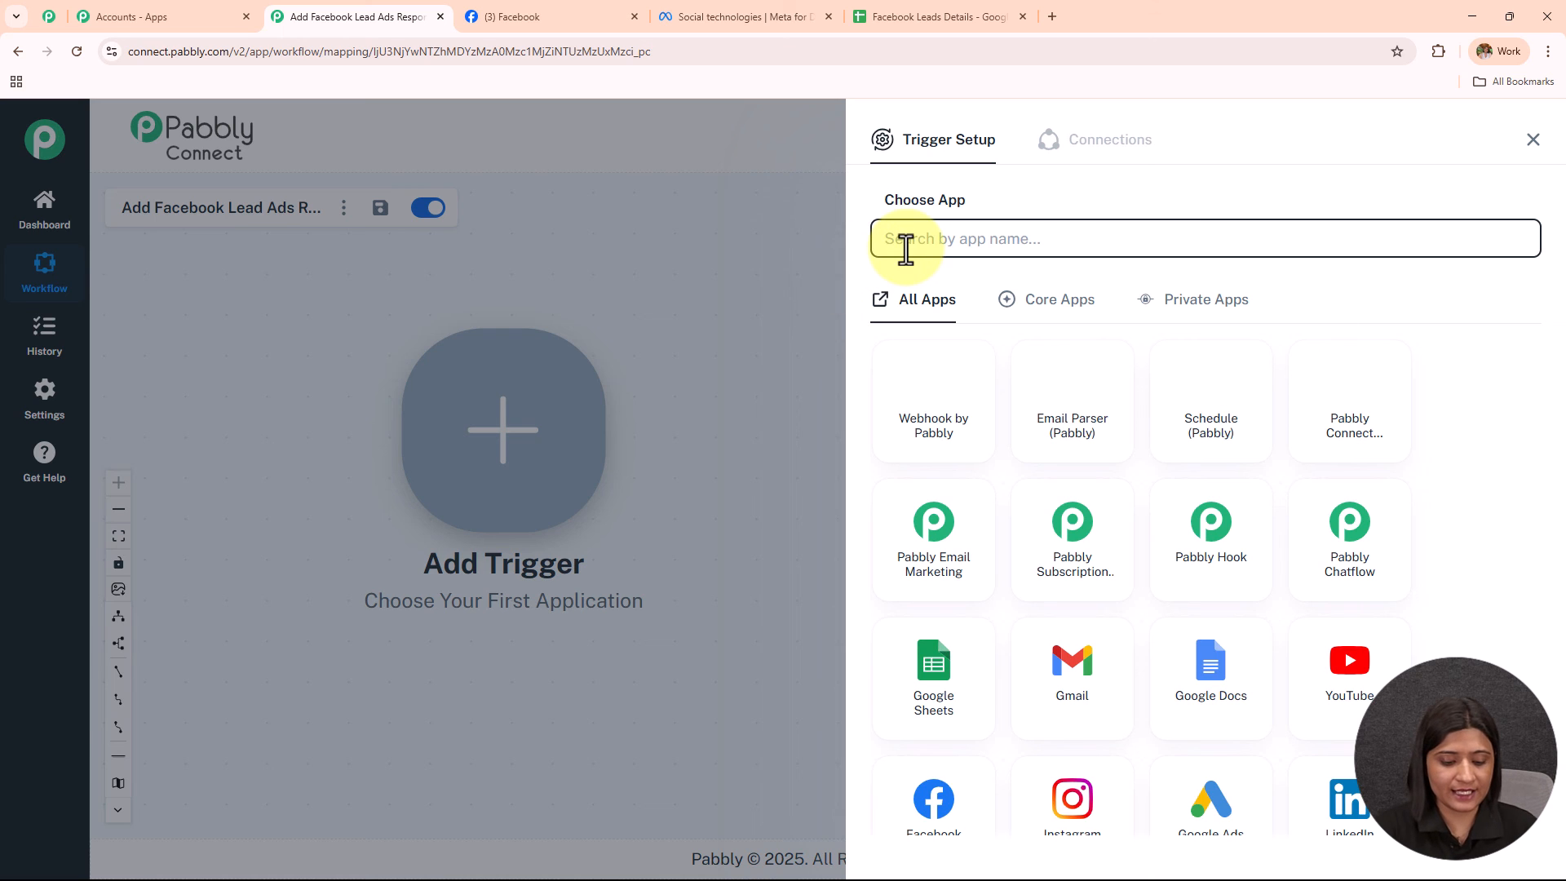
pyautogui.write('Ga')
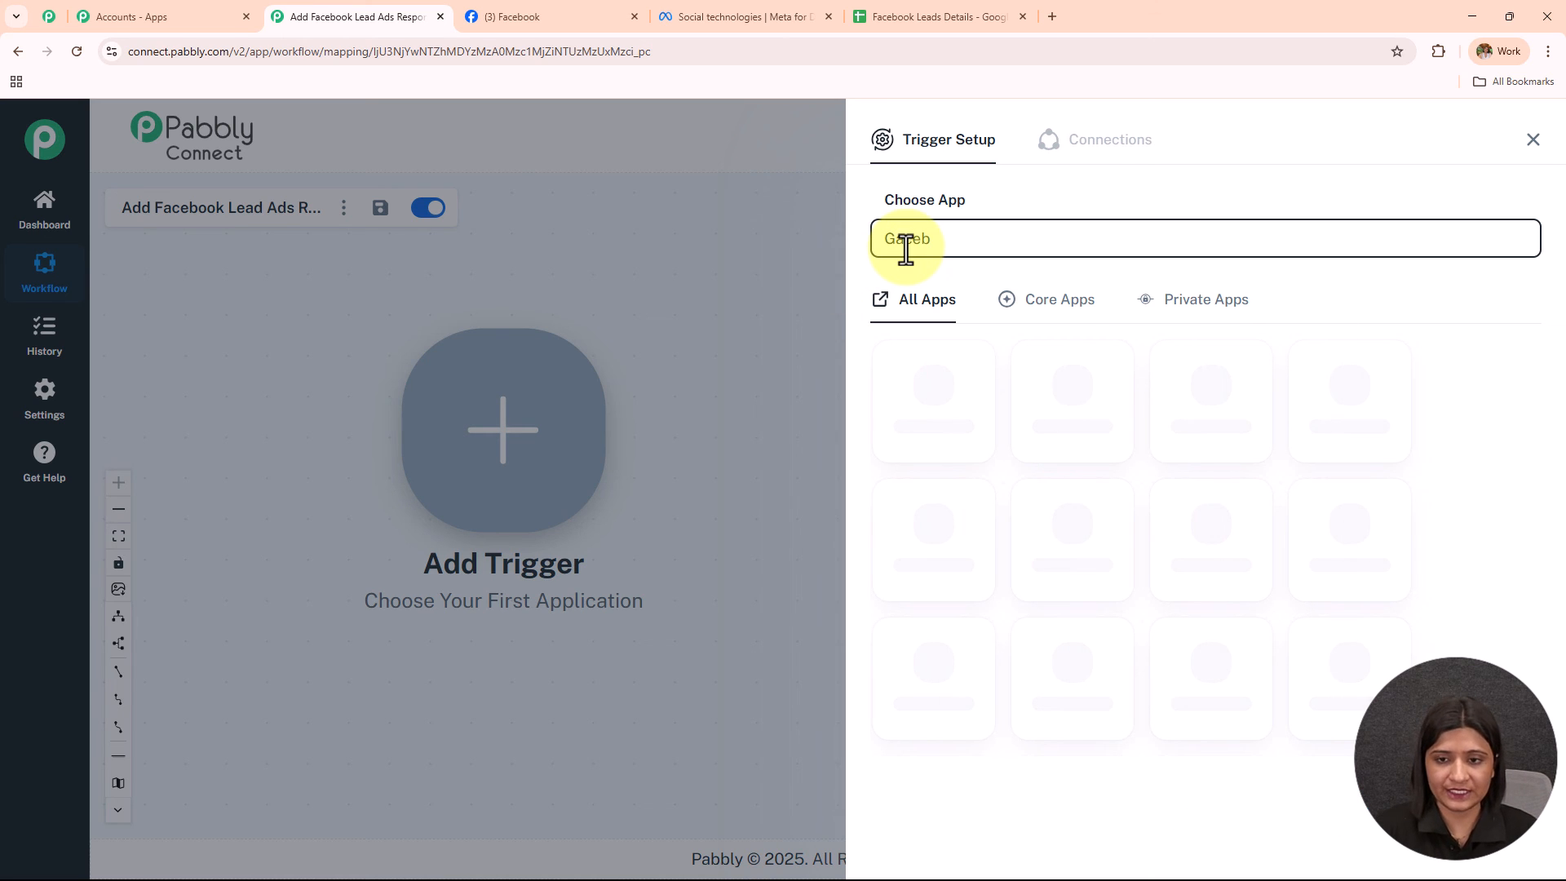
pyautogui.write('Face')
pyautogui.click(917, 433)
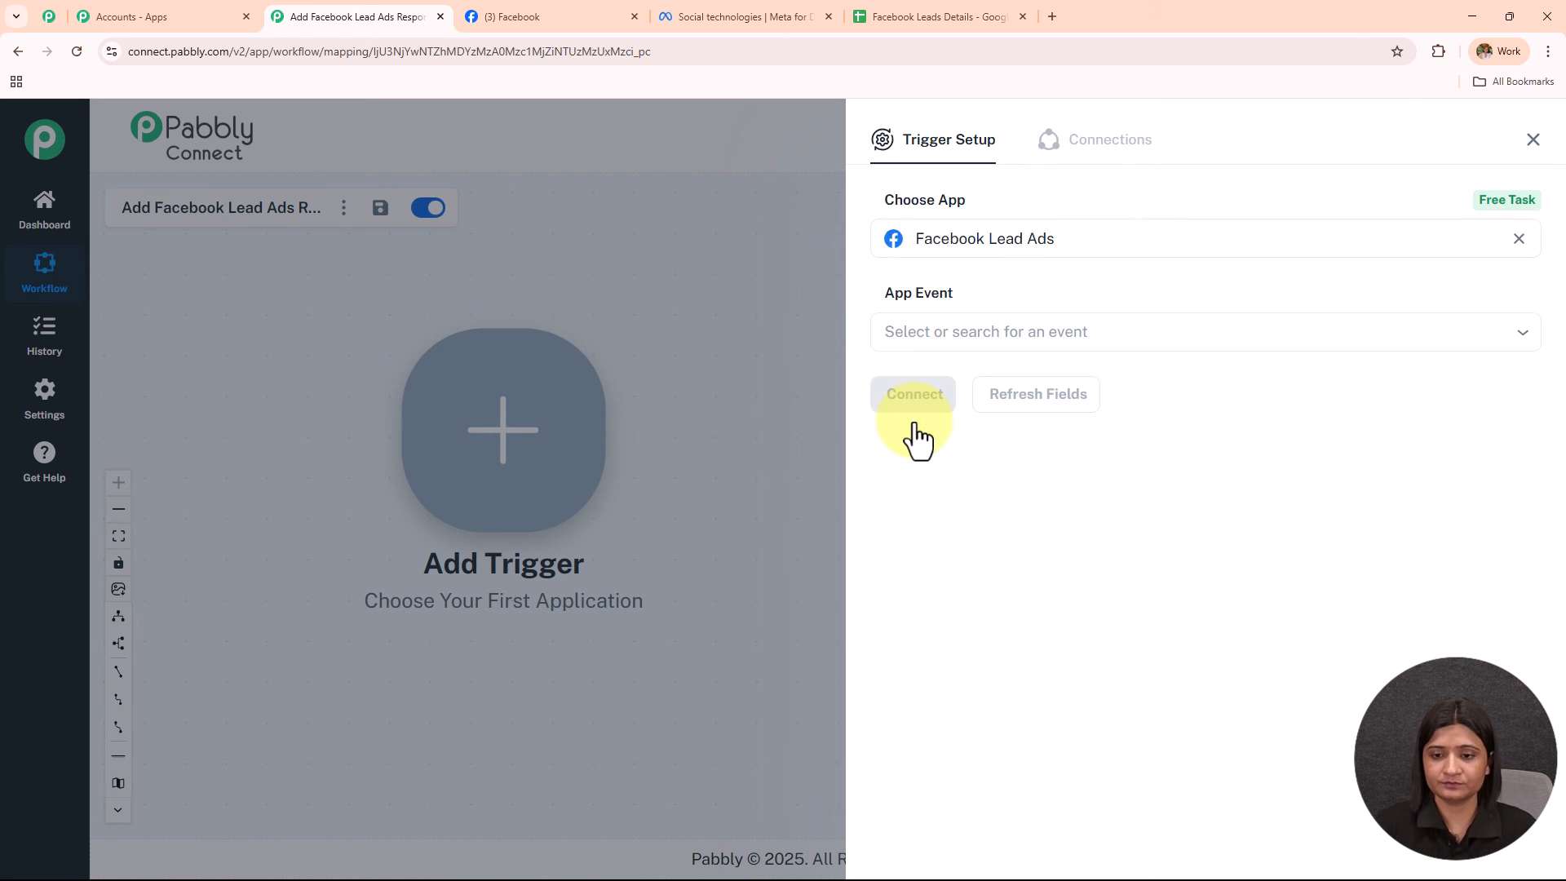
pyautogui.click(944, 335)
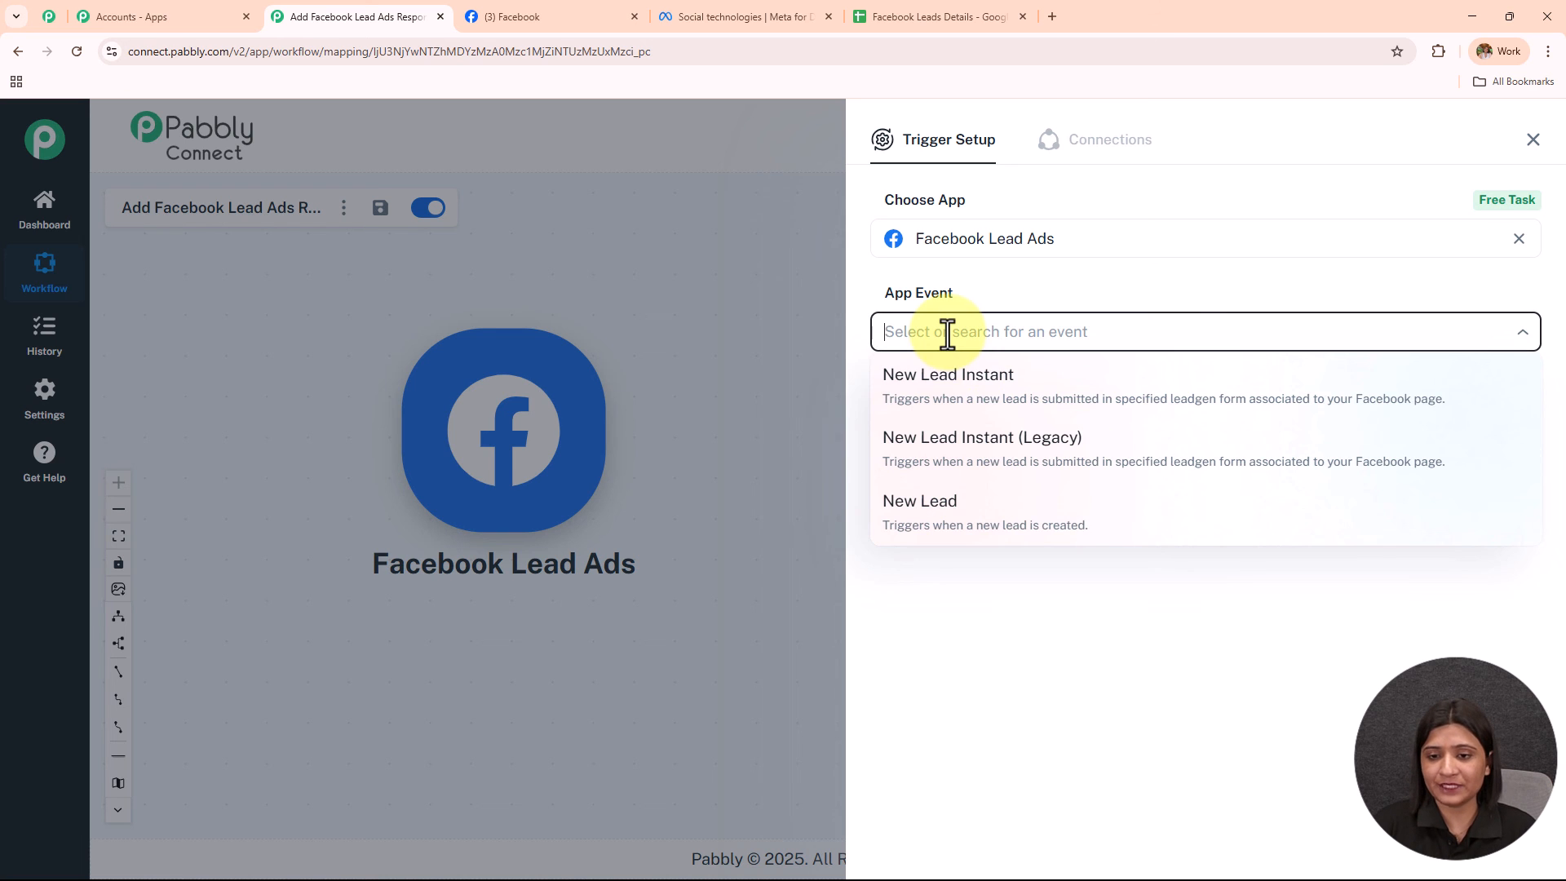
pyautogui.click(965, 404)
pyautogui.click(965, 404)
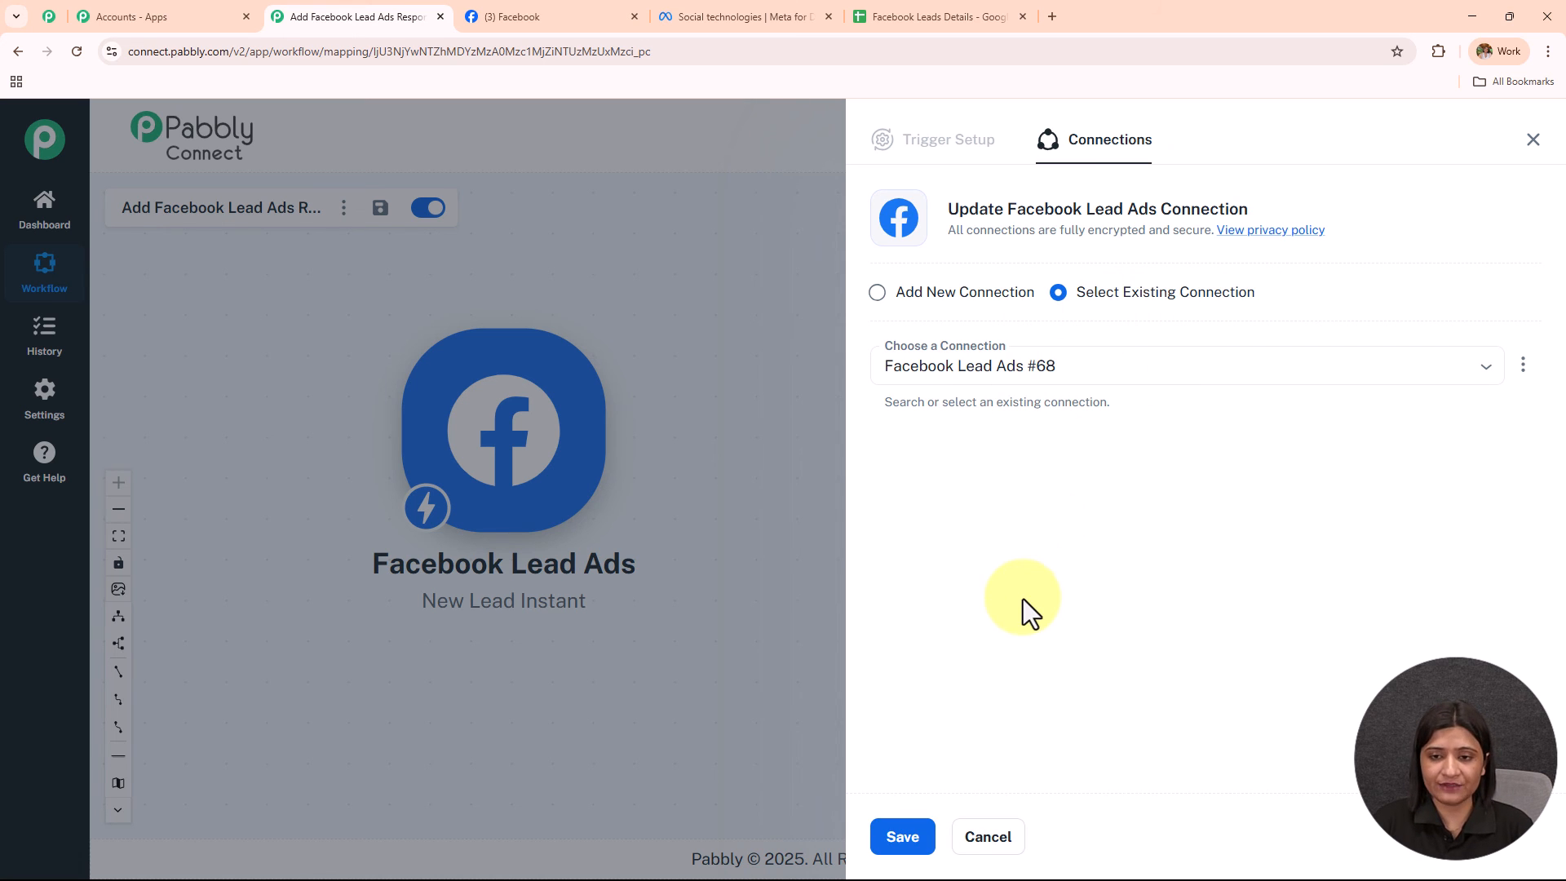
# Add a new Facebook Lead Ads connection authorised with the logged-in Facebook account.
pyautogui.click(878, 294)
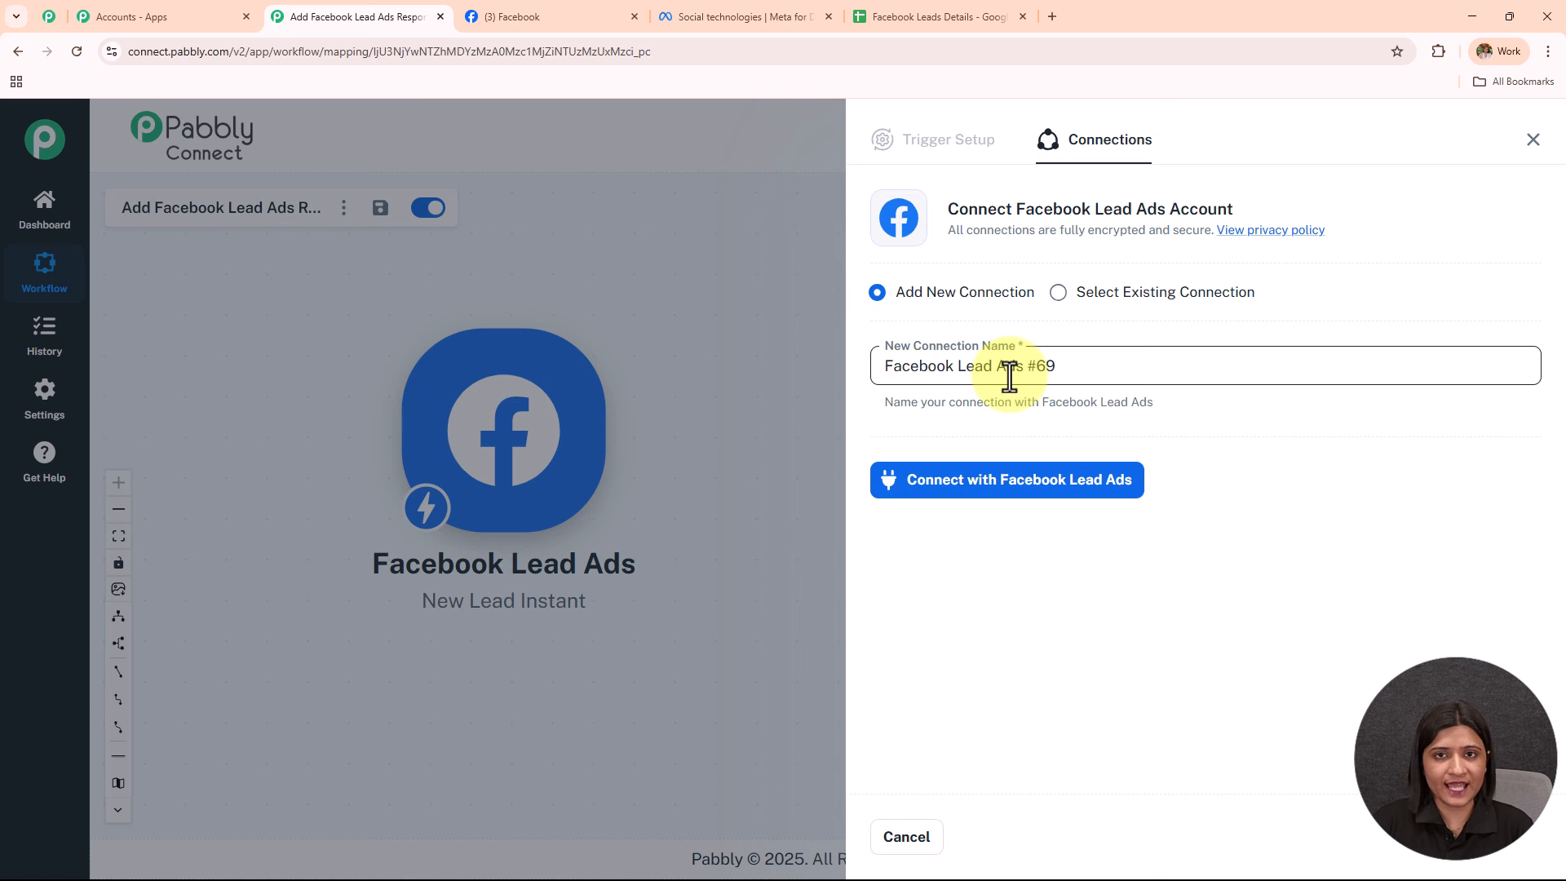
pyautogui.click(928, 507)
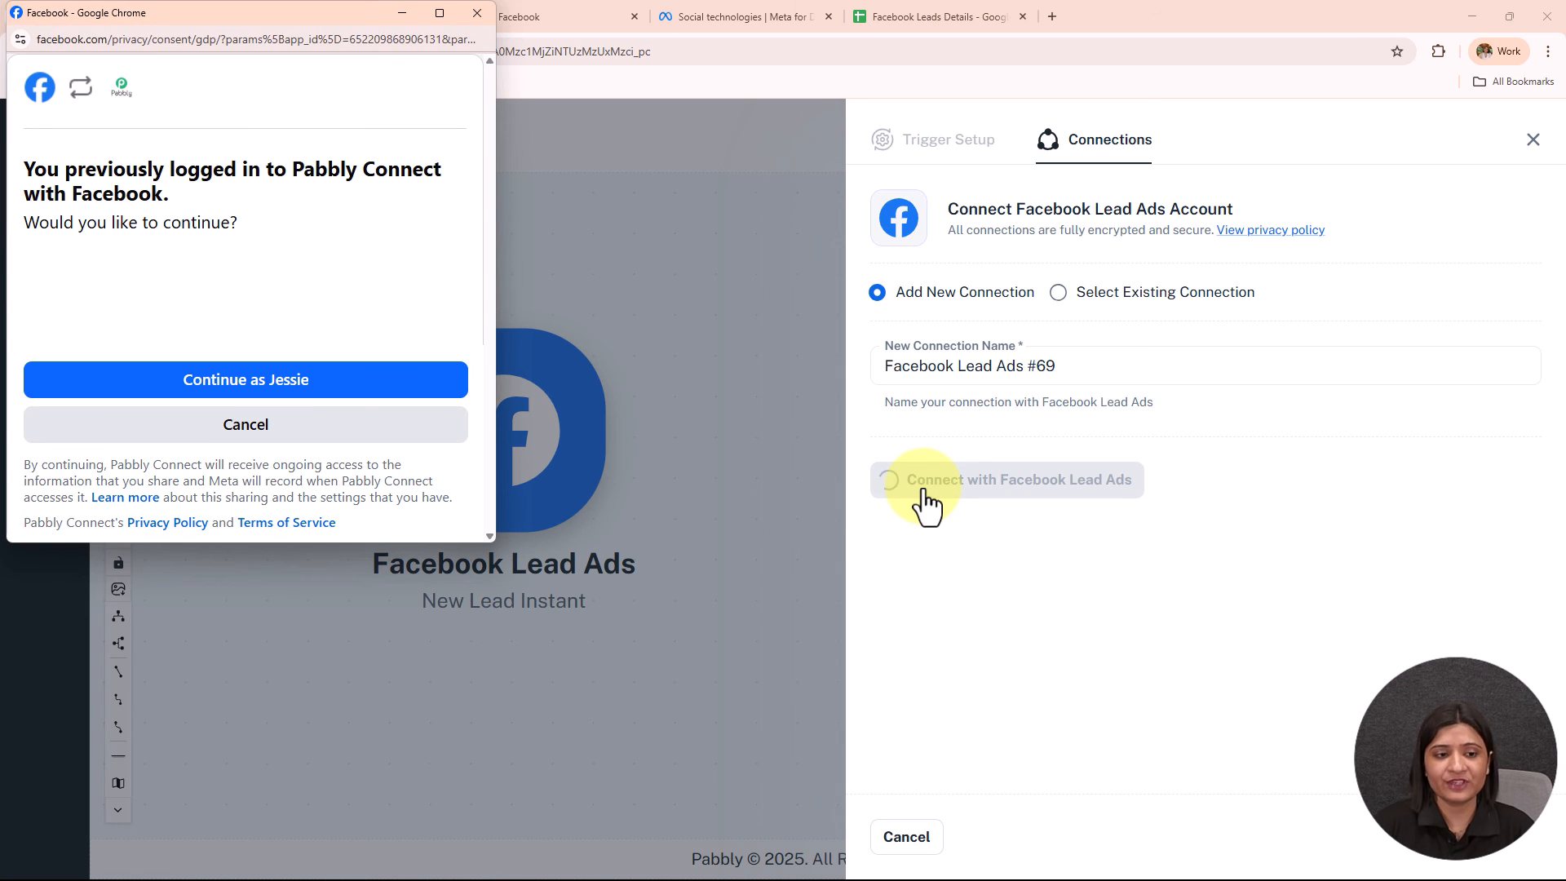
pyautogui.click(283, 383)
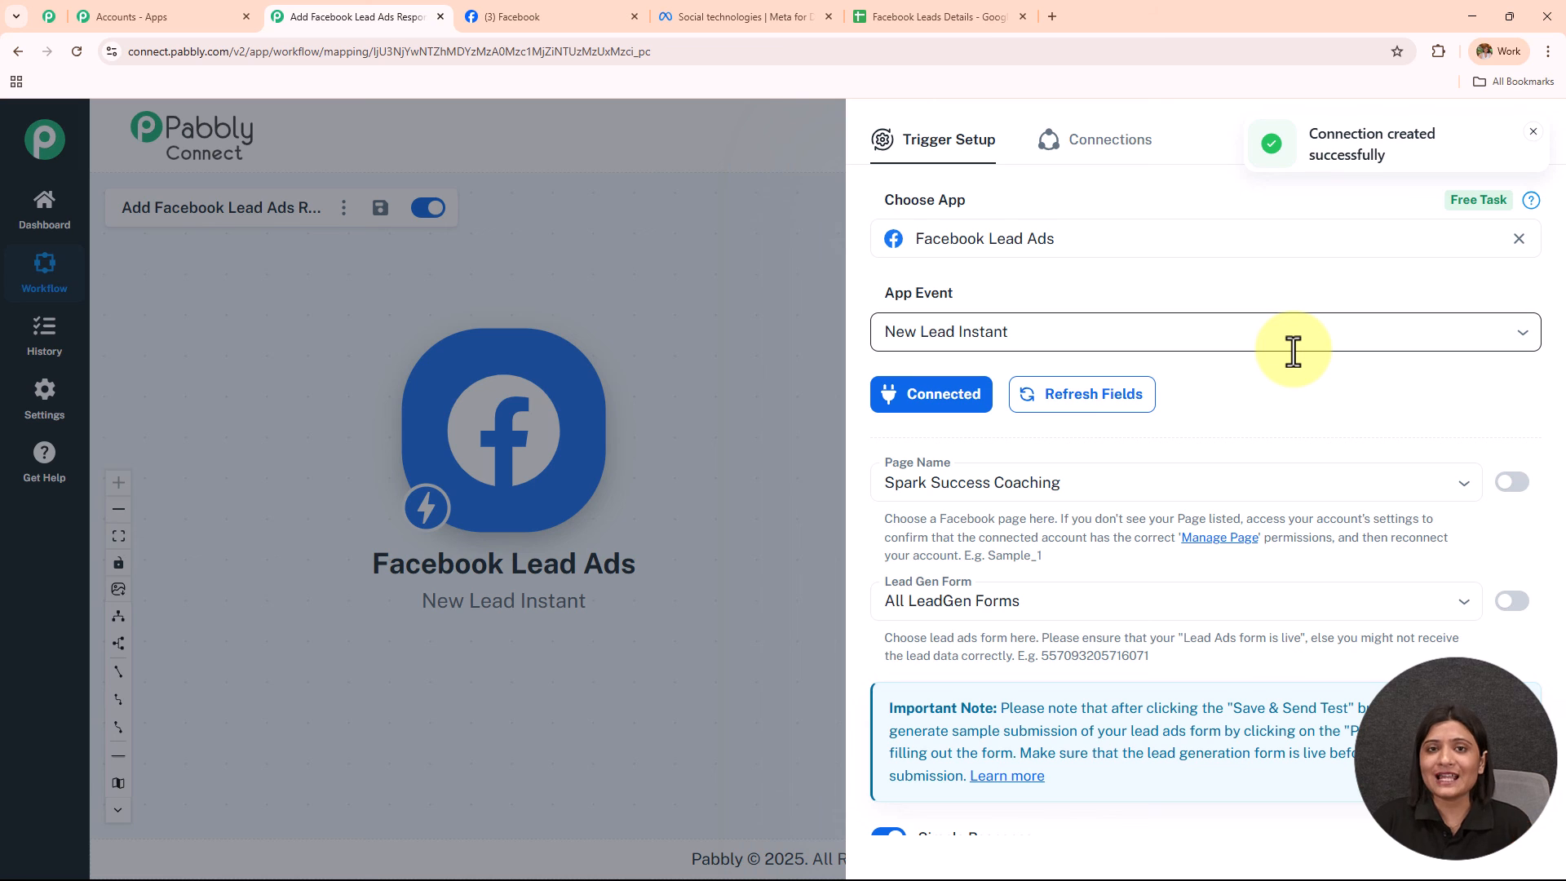
# Review the Page Name options keeping Spark Success Coaching, then show the Digital Dynamics Facebook page.
pyautogui.scroll(-2, 1227, 415)
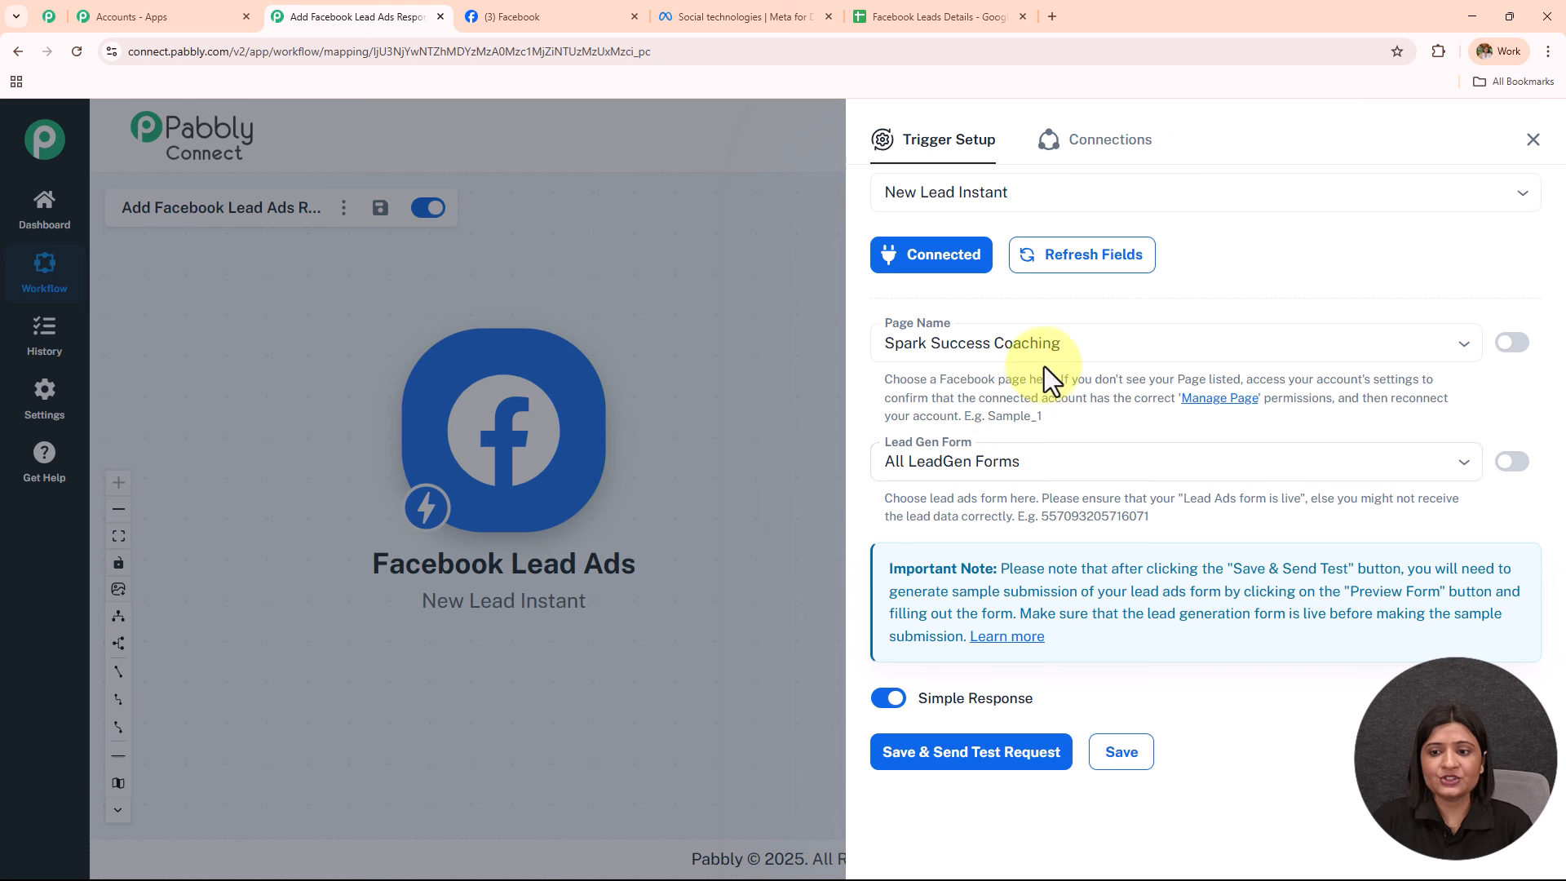
pyautogui.click(1049, 341)
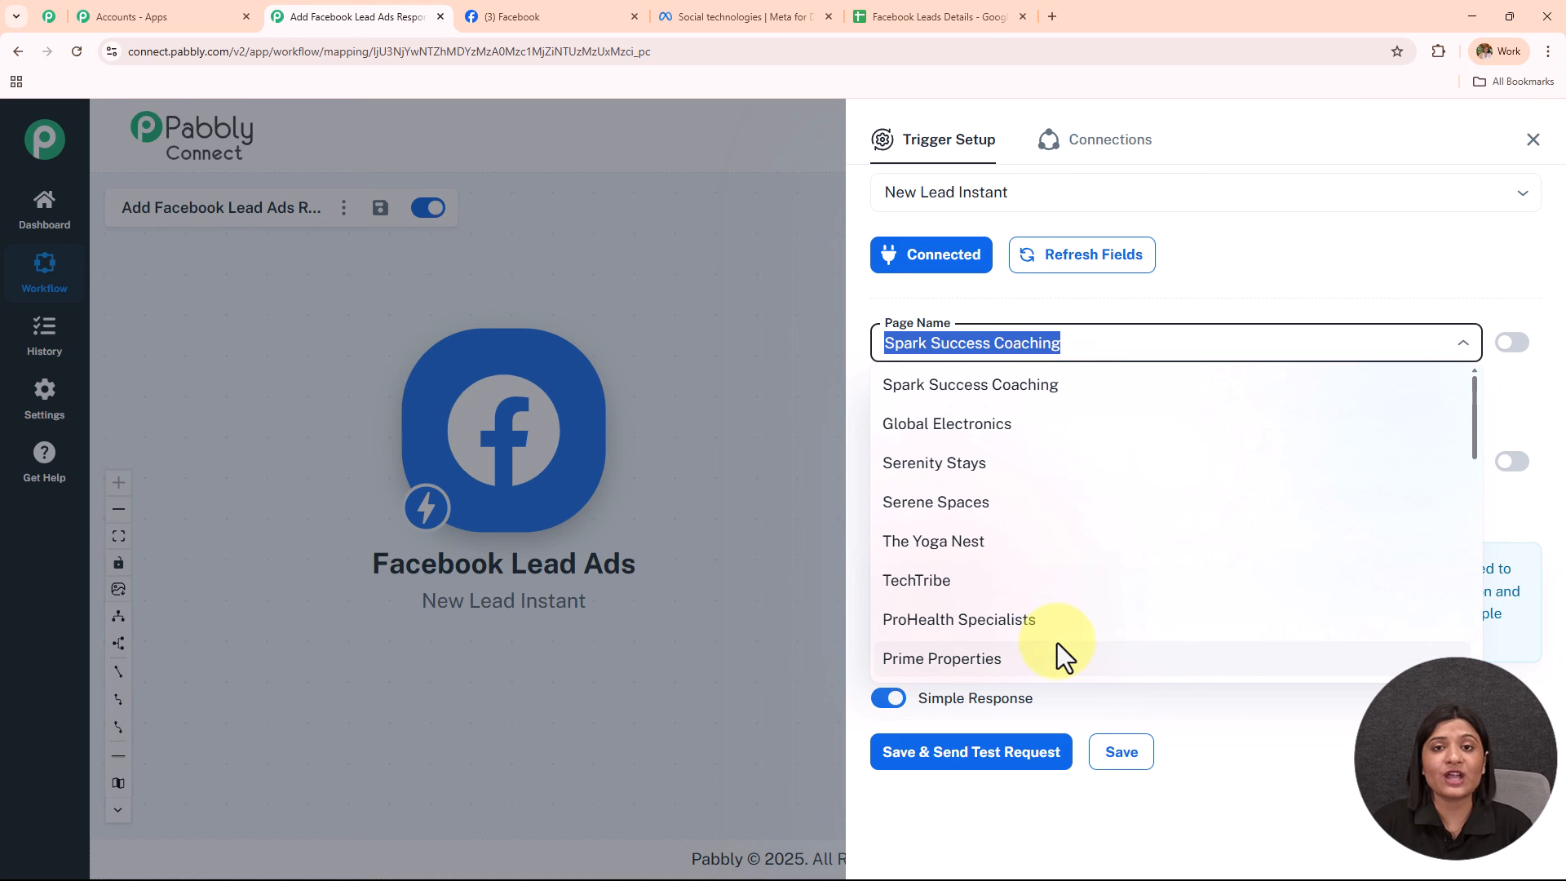
pyautogui.click(1269, 261)
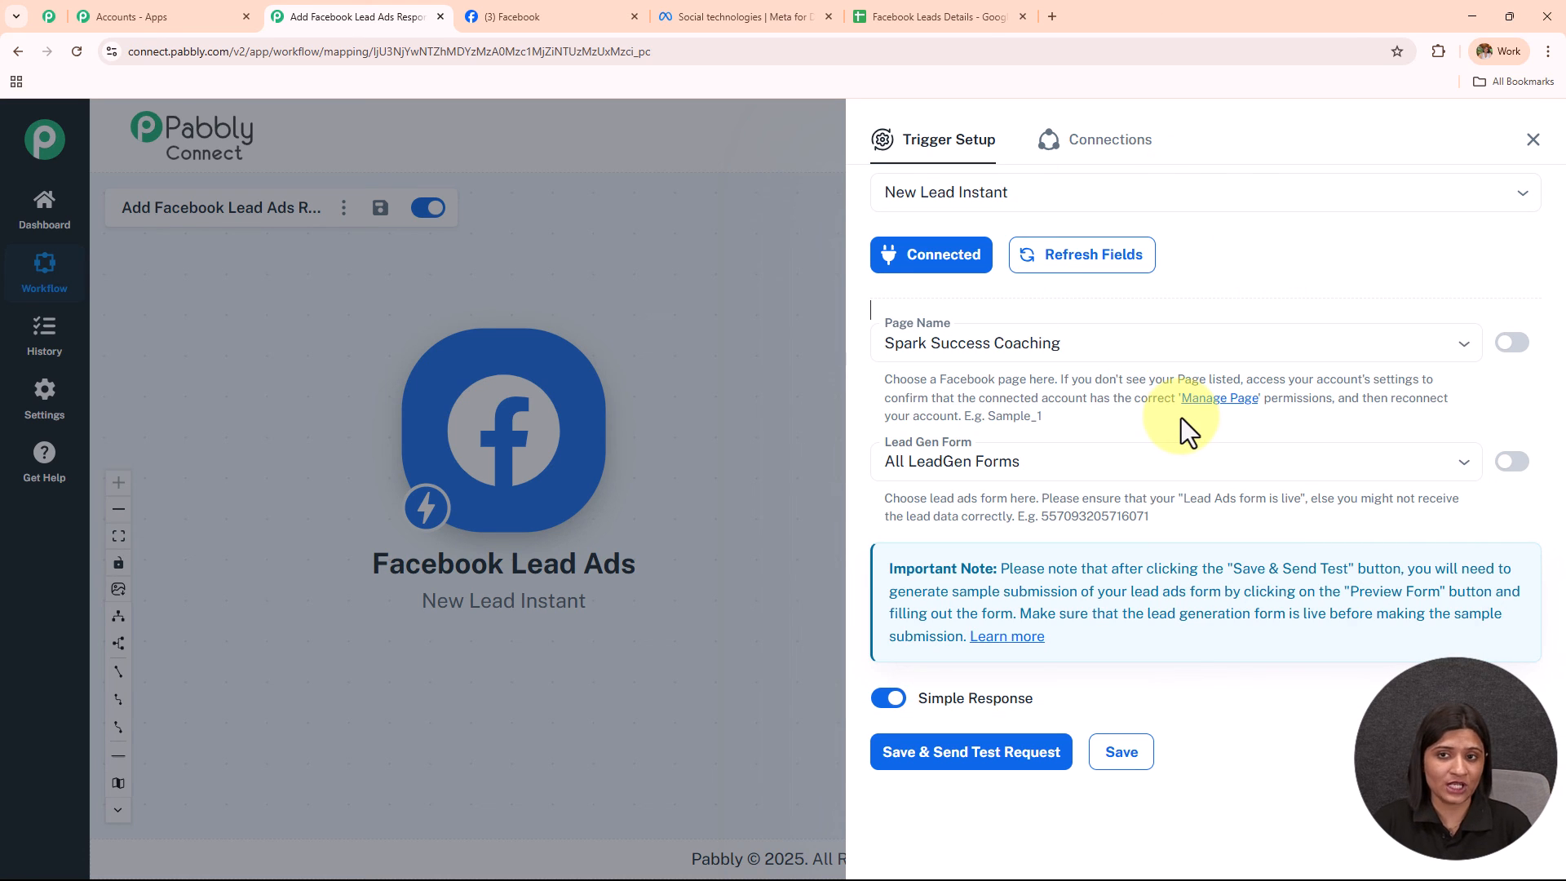
pyautogui.click(571, 20)
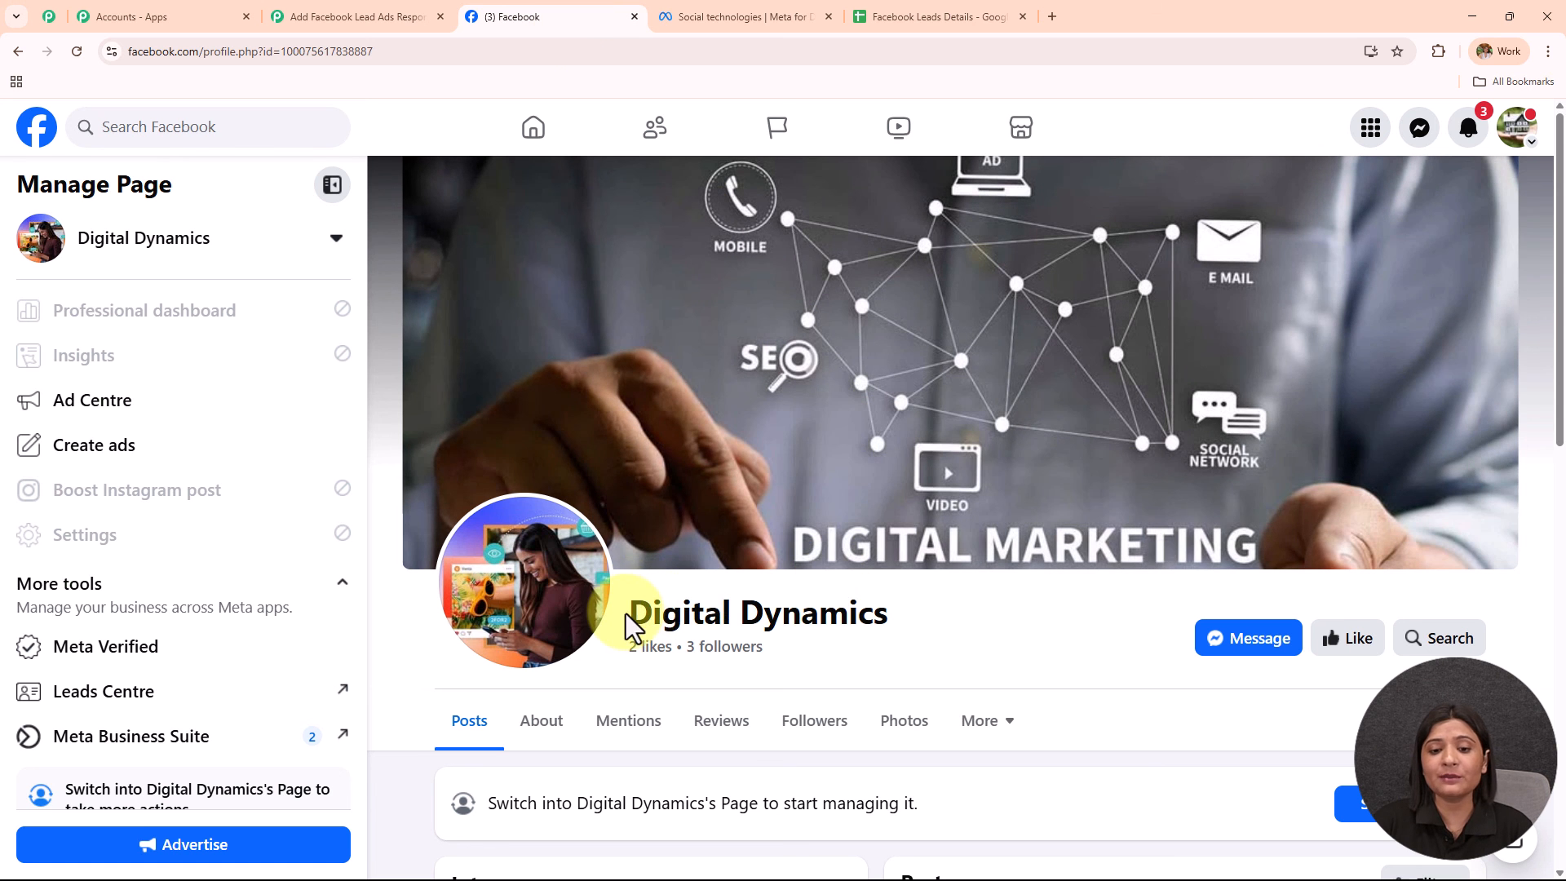
# Confirm the Facebook page is named Digital Dynamics, then reopen the trigger's Page Name list.
pyautogui.moveTo(625, 613); pyautogui.dragTo(966, 619)
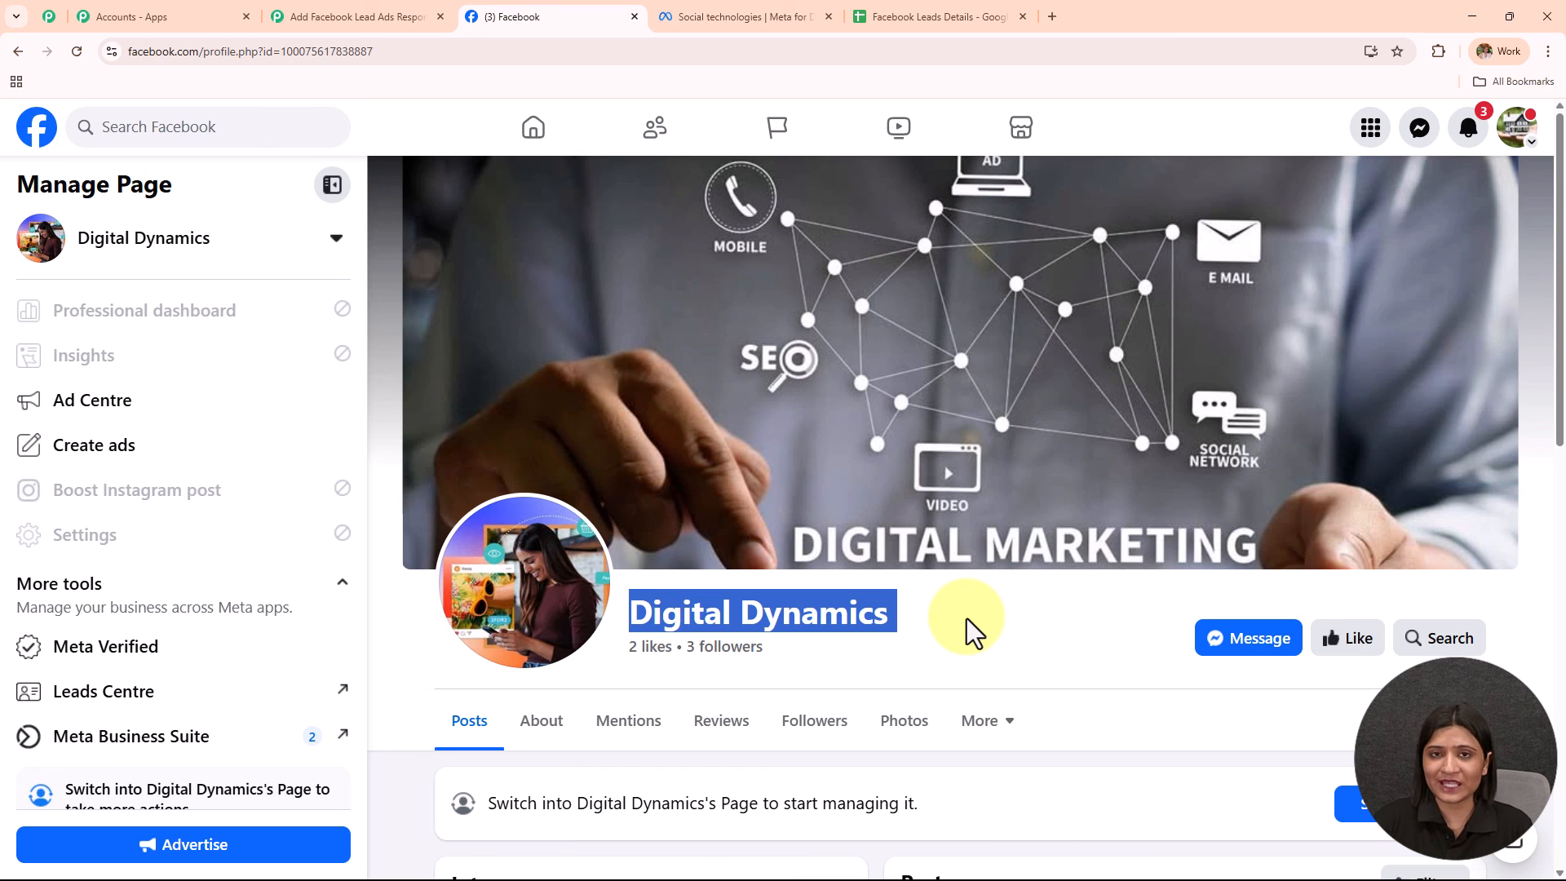
pyautogui.click(369, 18)
pyautogui.click(1058, 342)
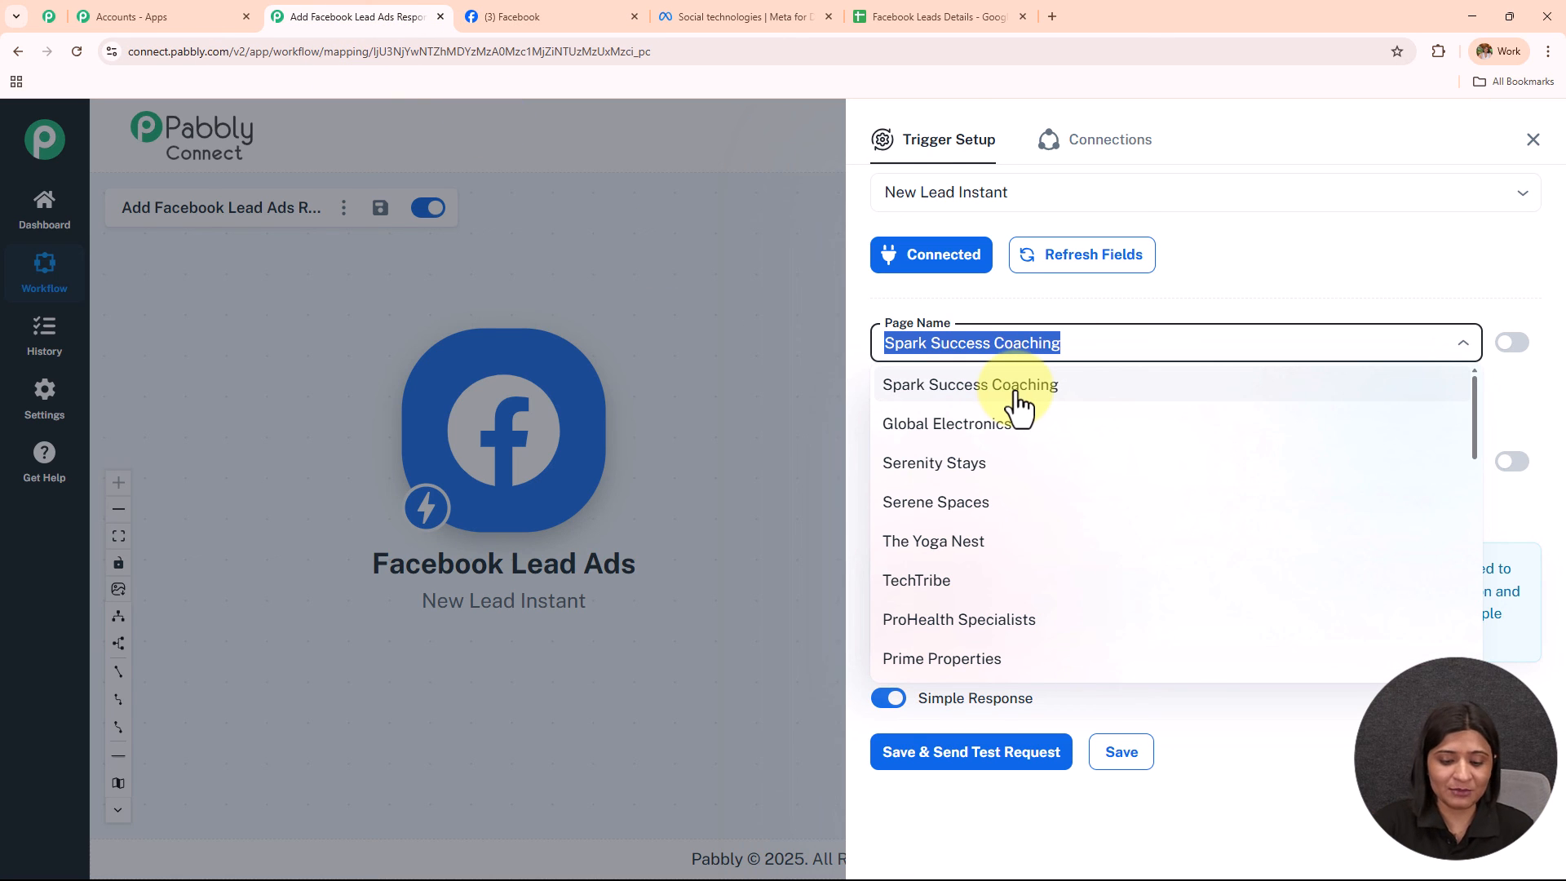
# Set the trigger's Facebook page to Digital Dynamics and check its lead form list.
pyautogui.write('digi')
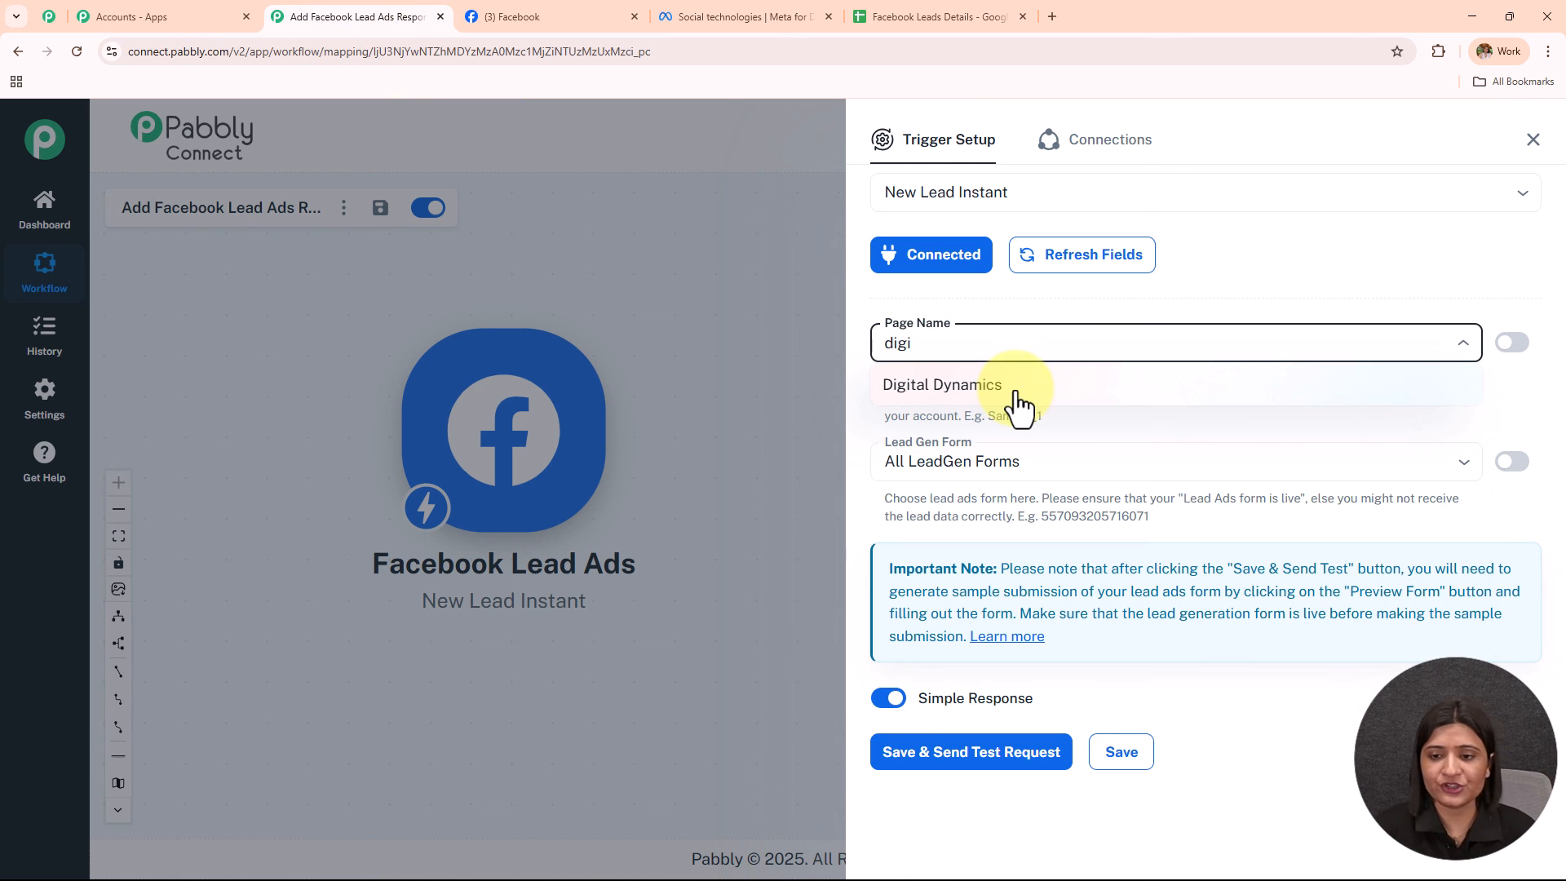
pyautogui.click(1019, 386)
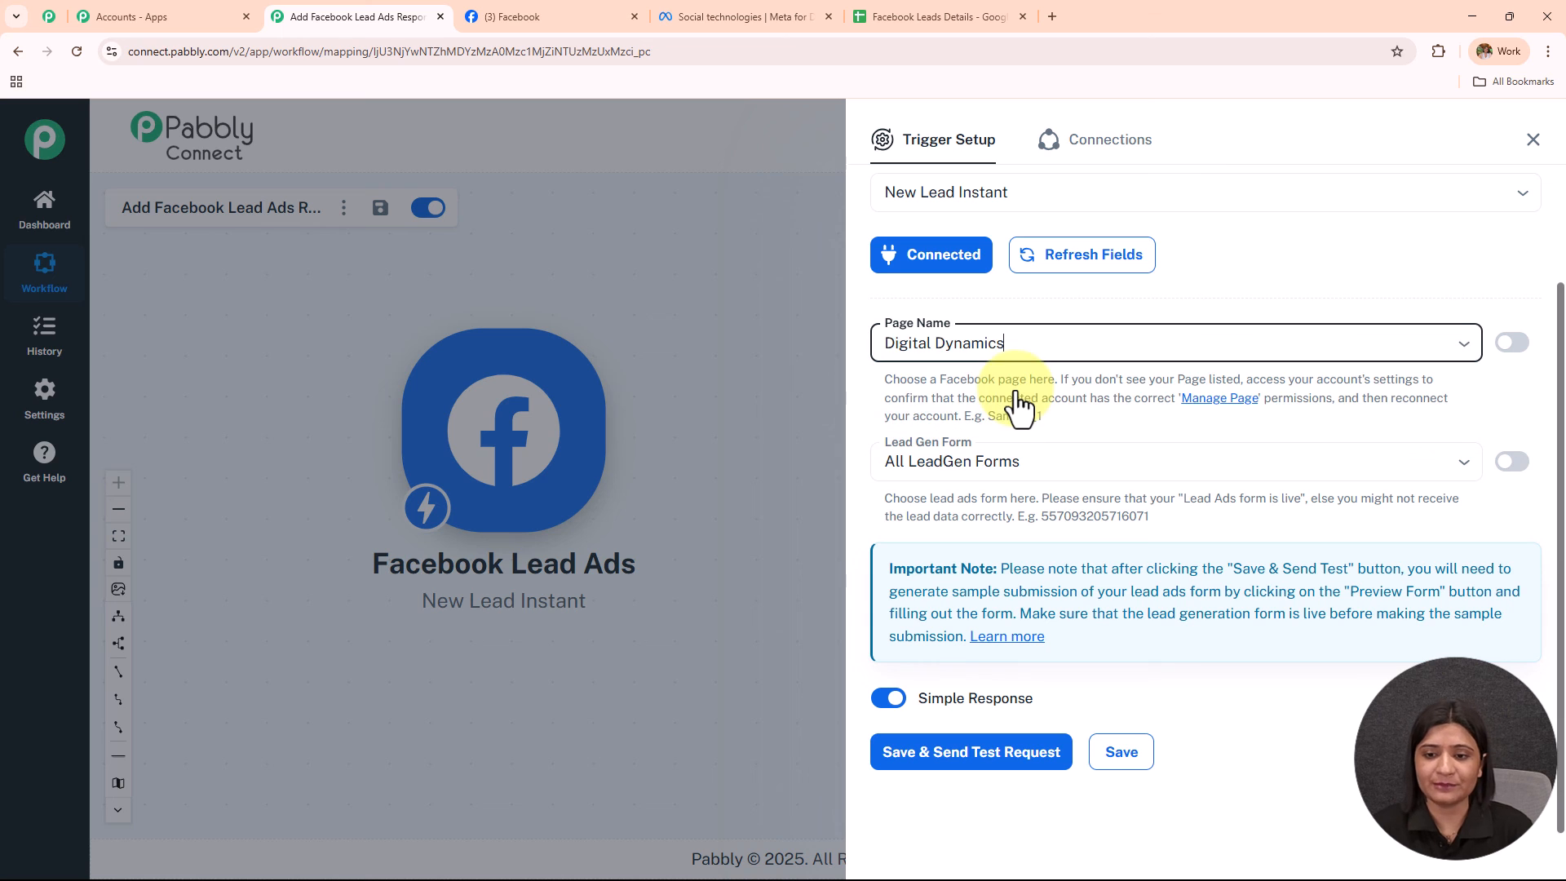
pyautogui.click(1018, 451)
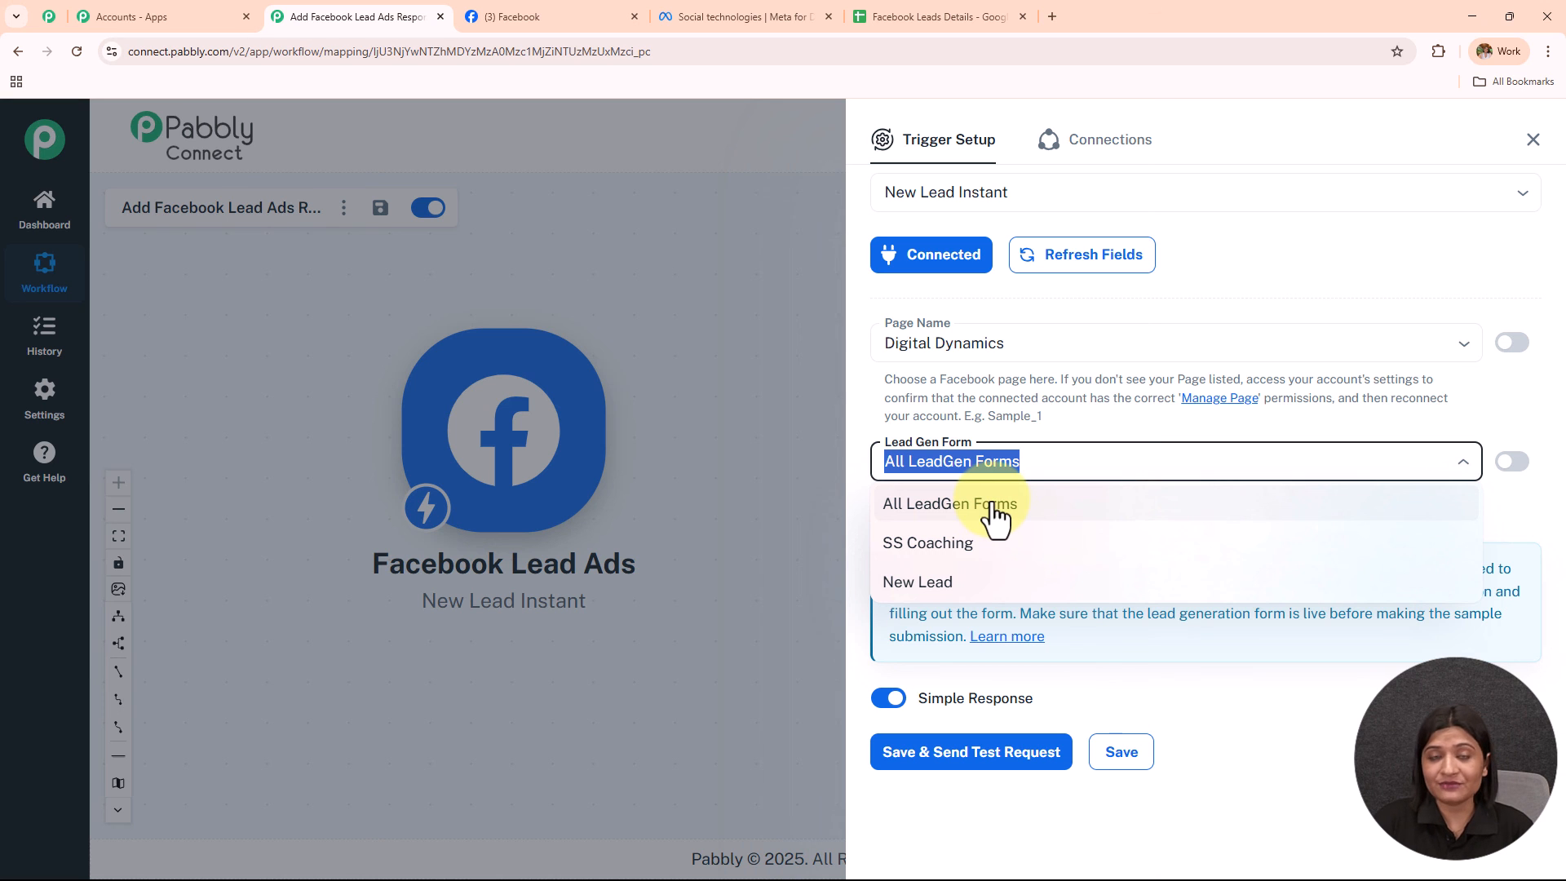
pyautogui.click(762, 15)
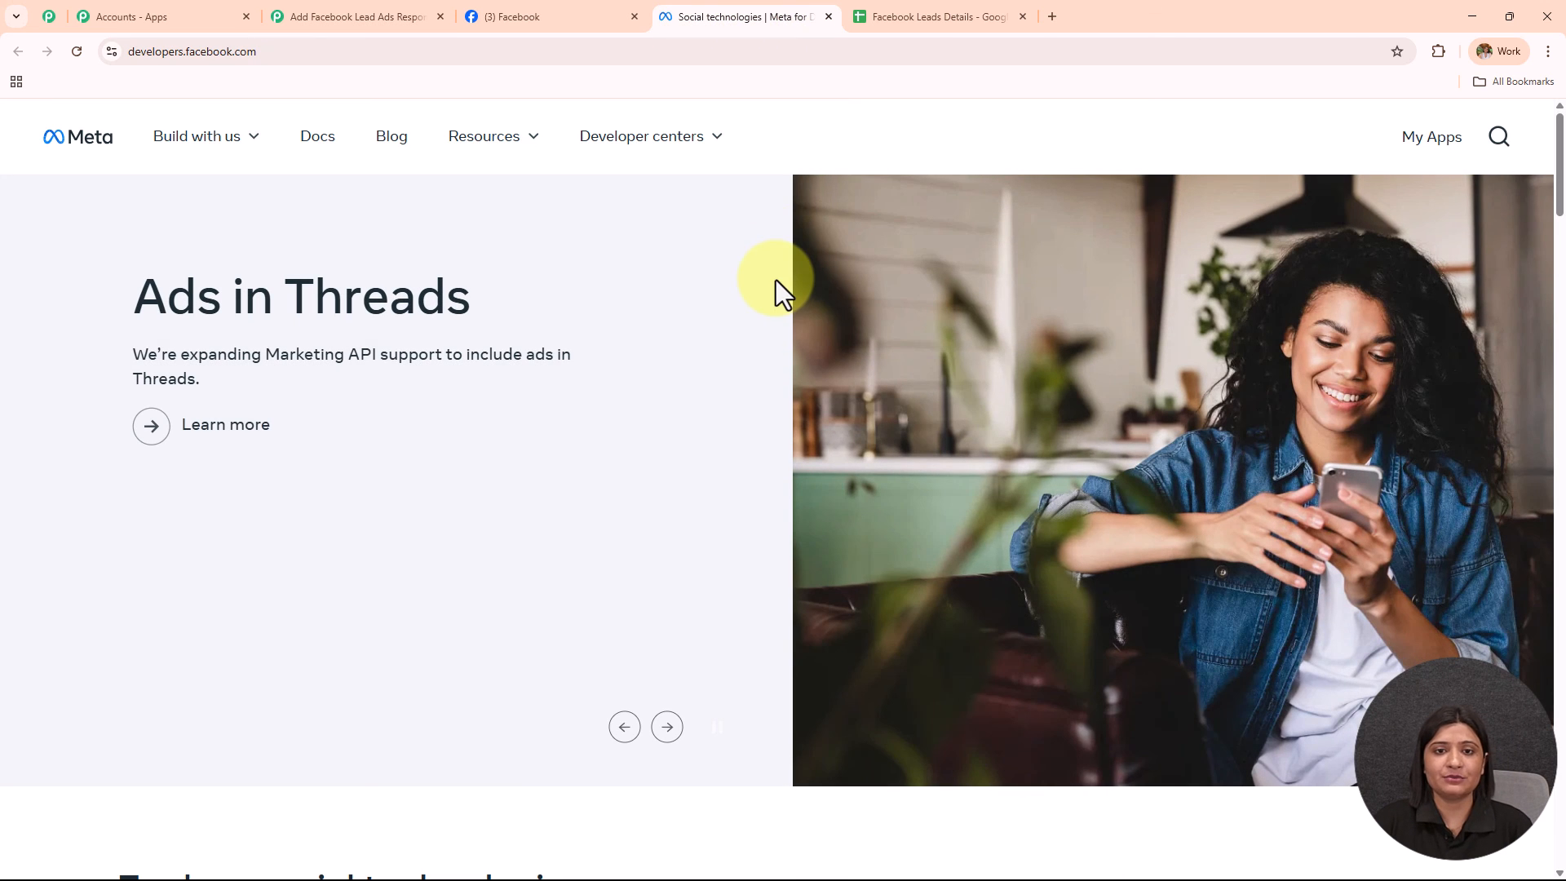
# Open the Lead Ads Testing Tool from Meta for Developers' Developer tools.
pyautogui.click(277, 53)
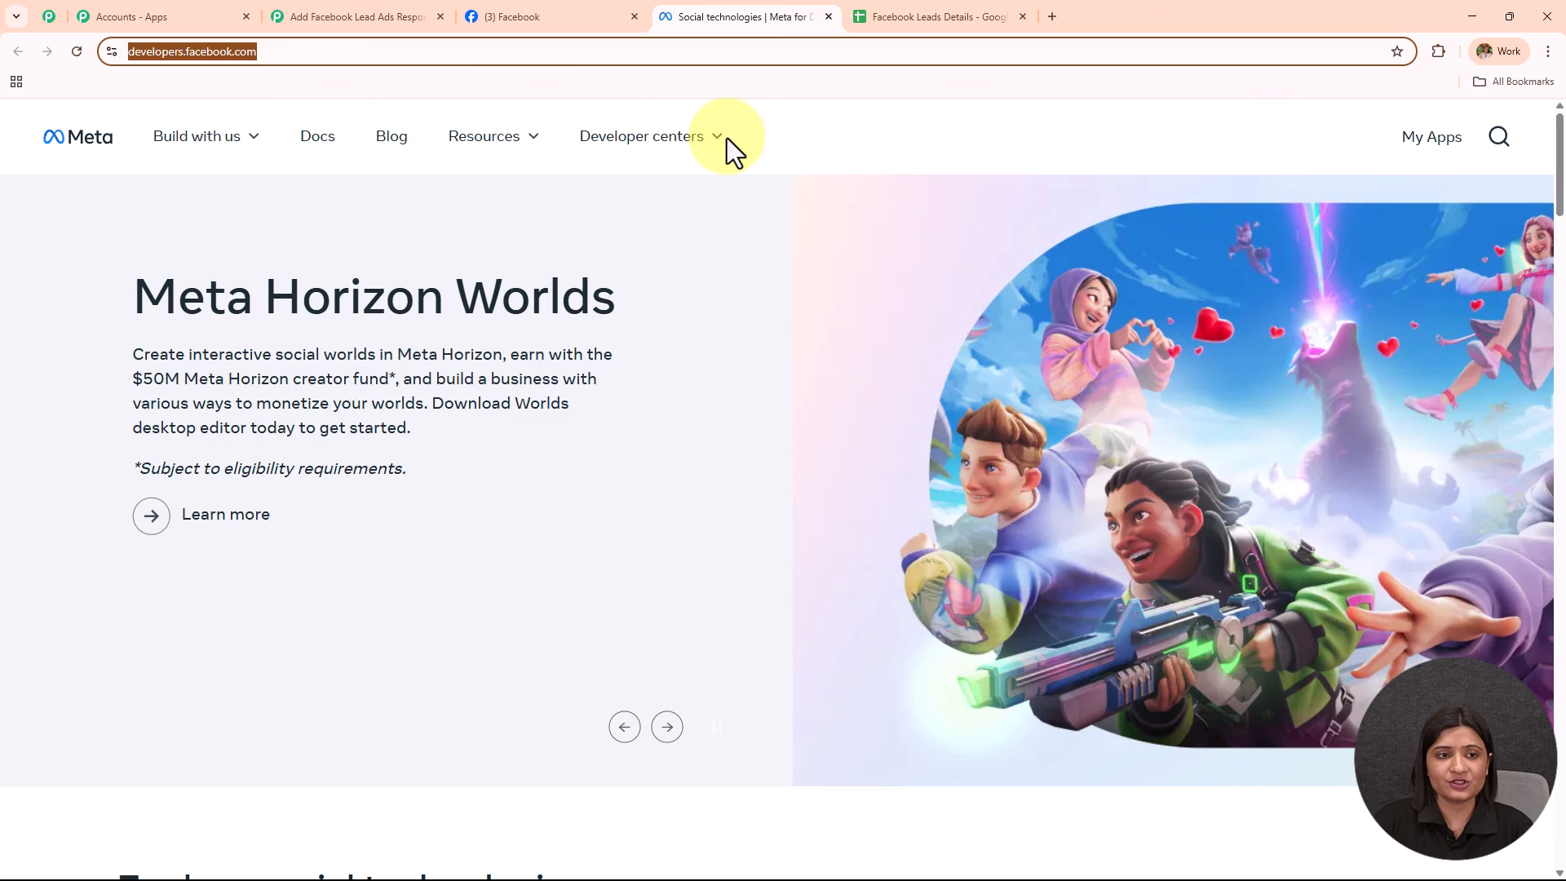
pyautogui.moveTo(489, 167)
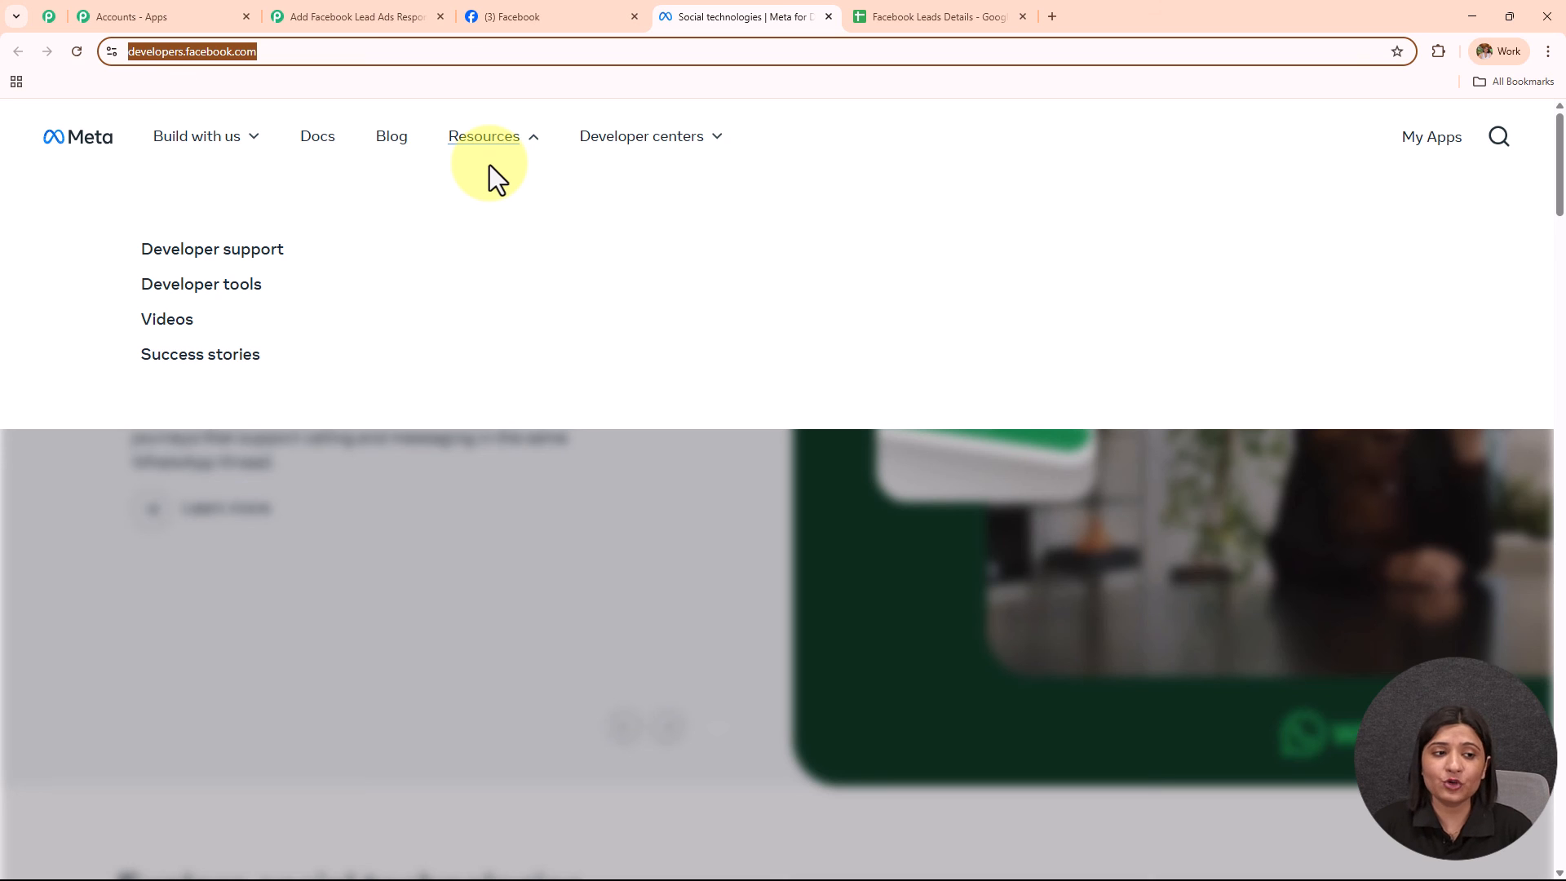
pyautogui.click(230, 298)
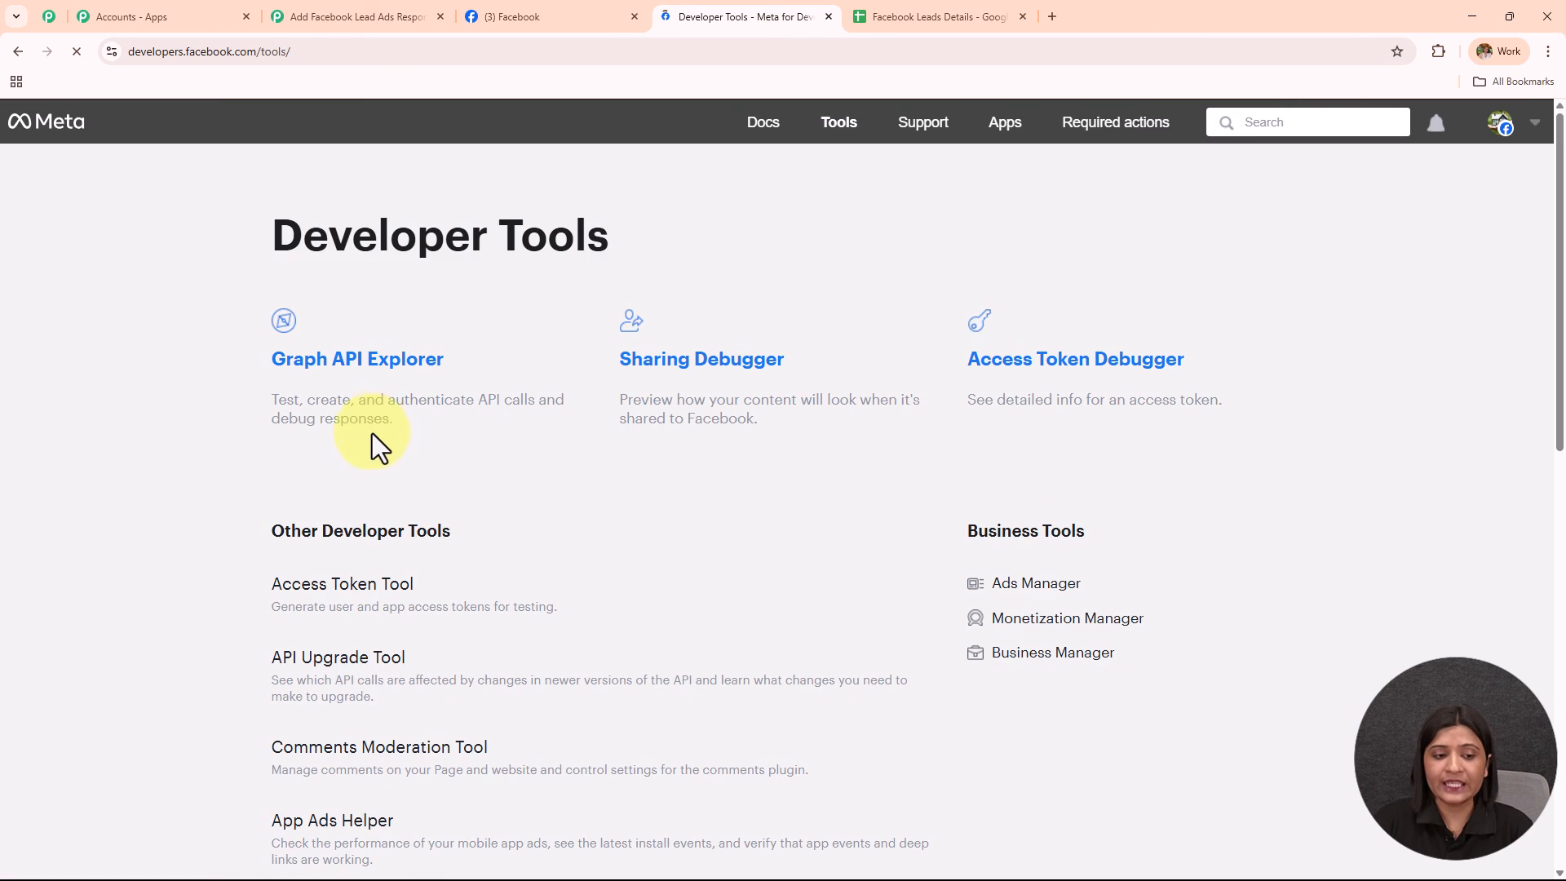
pyautogui.scroll(-6, 372, 433)
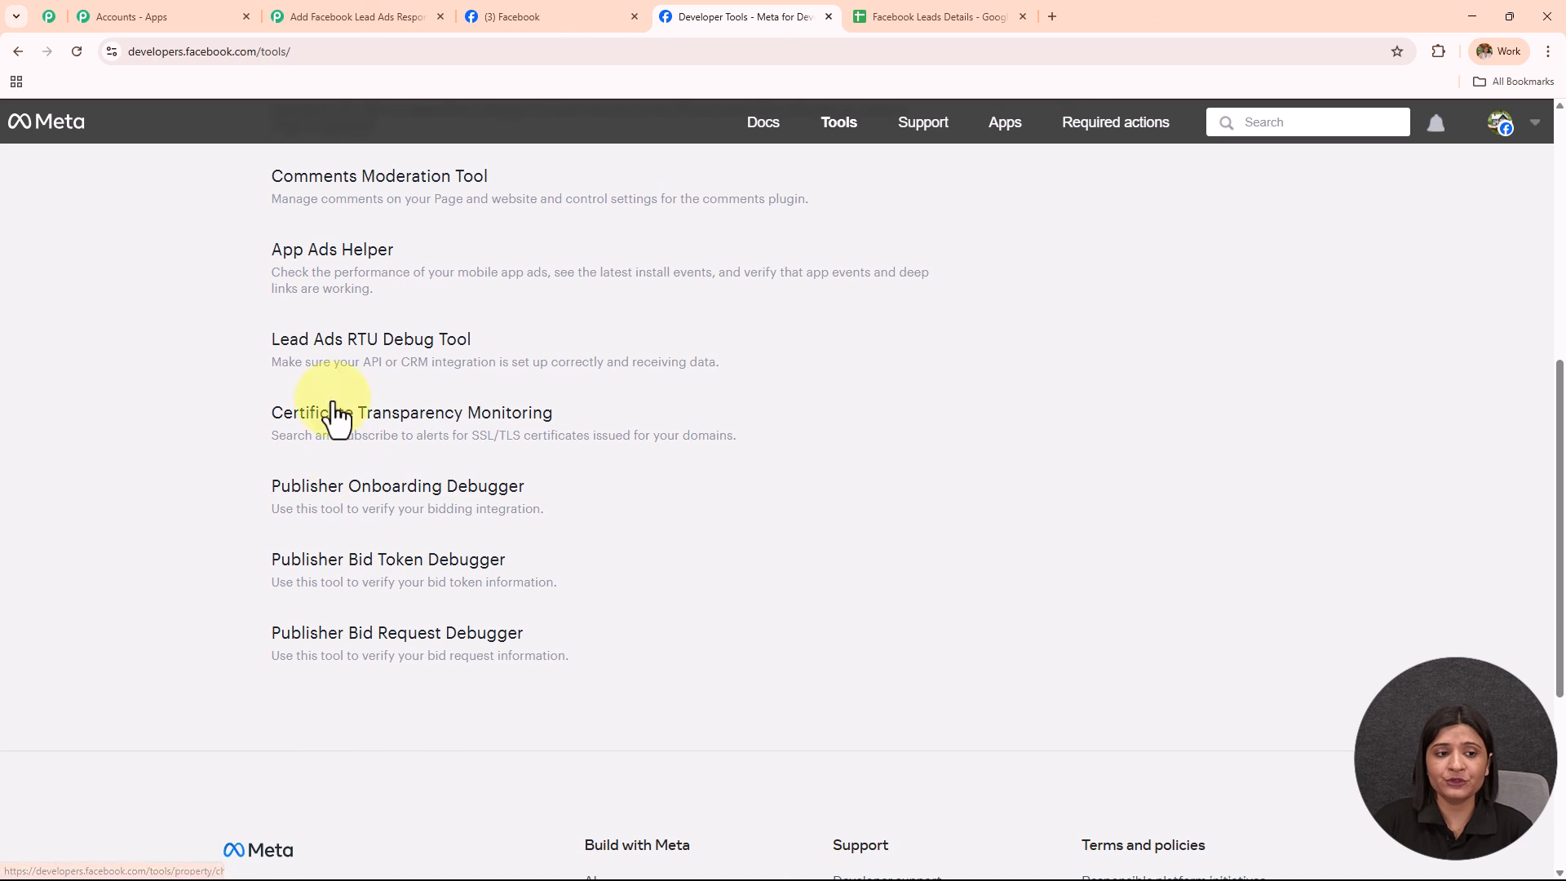
pyautogui.click(385, 357)
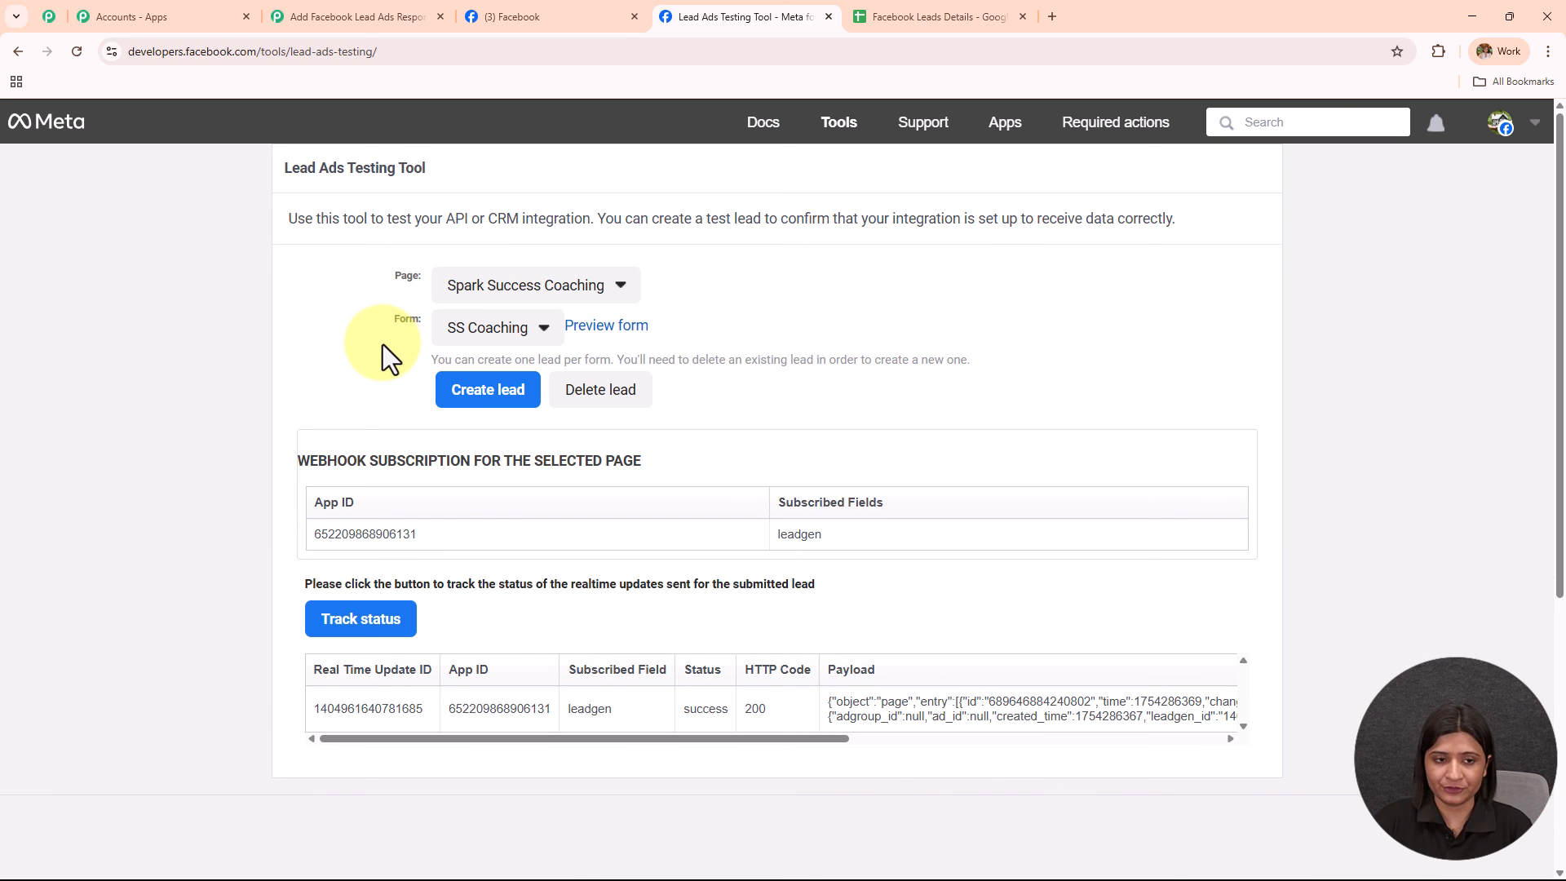
# Pick the Digital Dynamics page in the testing tool's Page dropdown.
pyautogui.moveTo(395, 290); pyautogui.dragTo(465, 297)
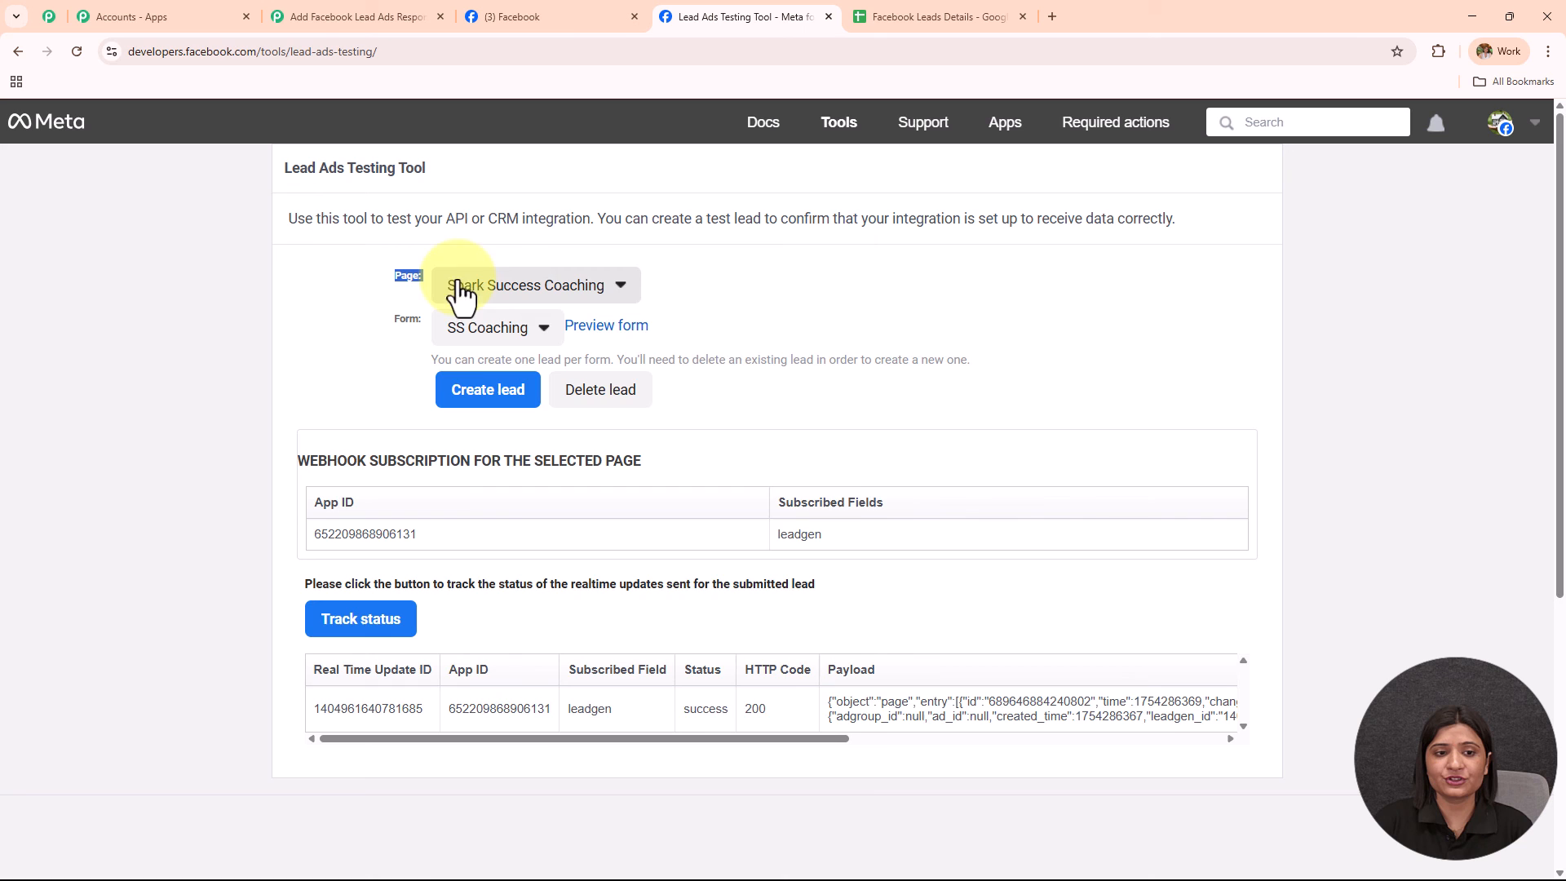
pyautogui.click(517, 290)
pyautogui.scroll(-7, 495, 636)
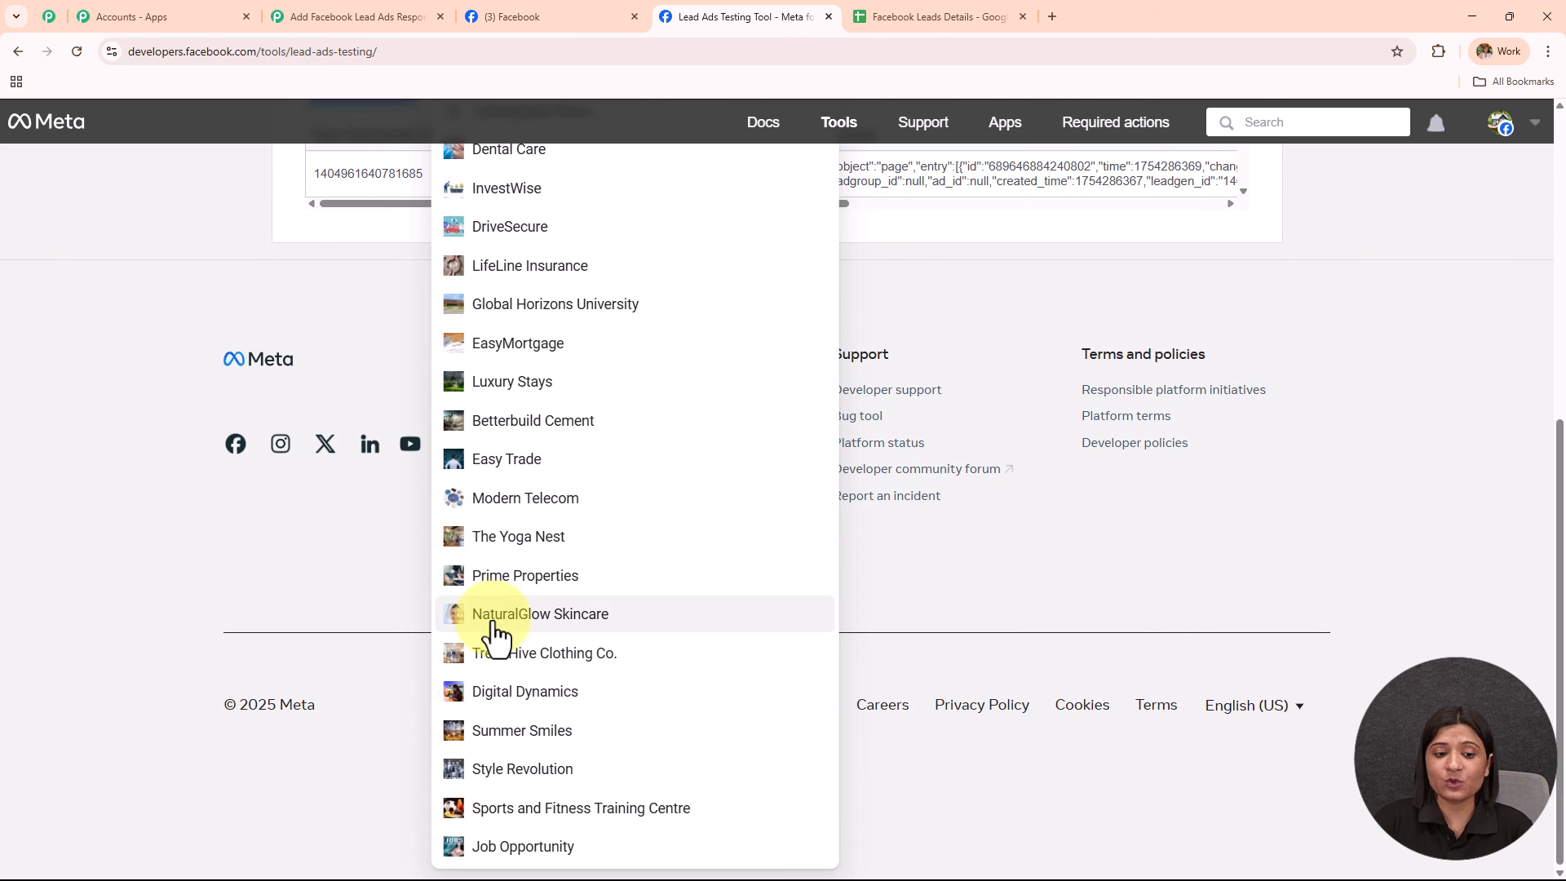
pyautogui.click(517, 732)
pyautogui.scroll(2, 511, 465)
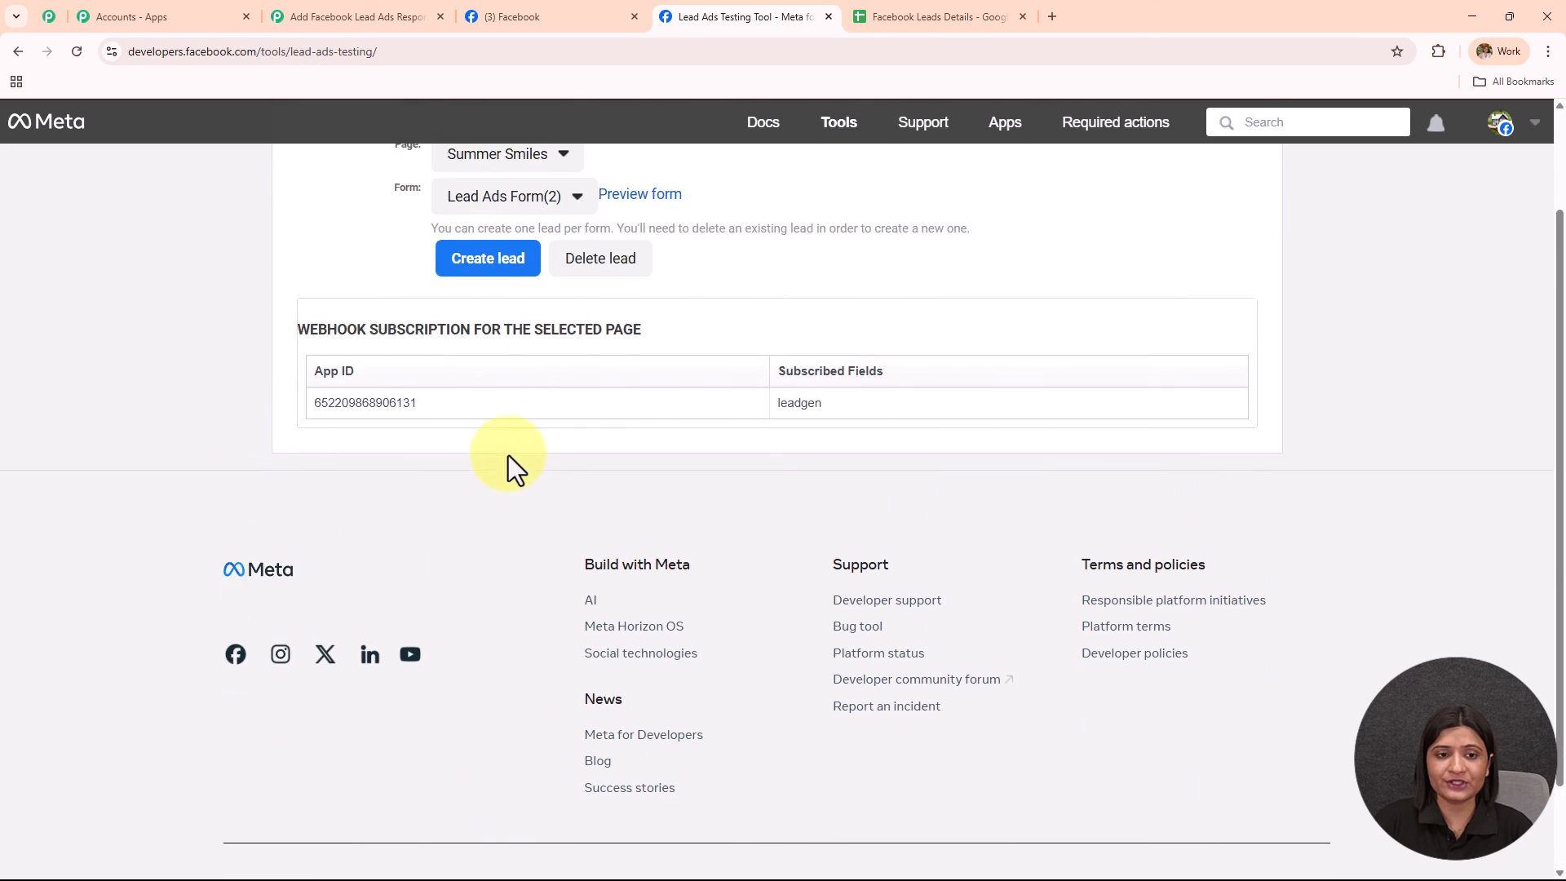
pyautogui.click(535, 233)
pyautogui.scroll(-5, 560, 677)
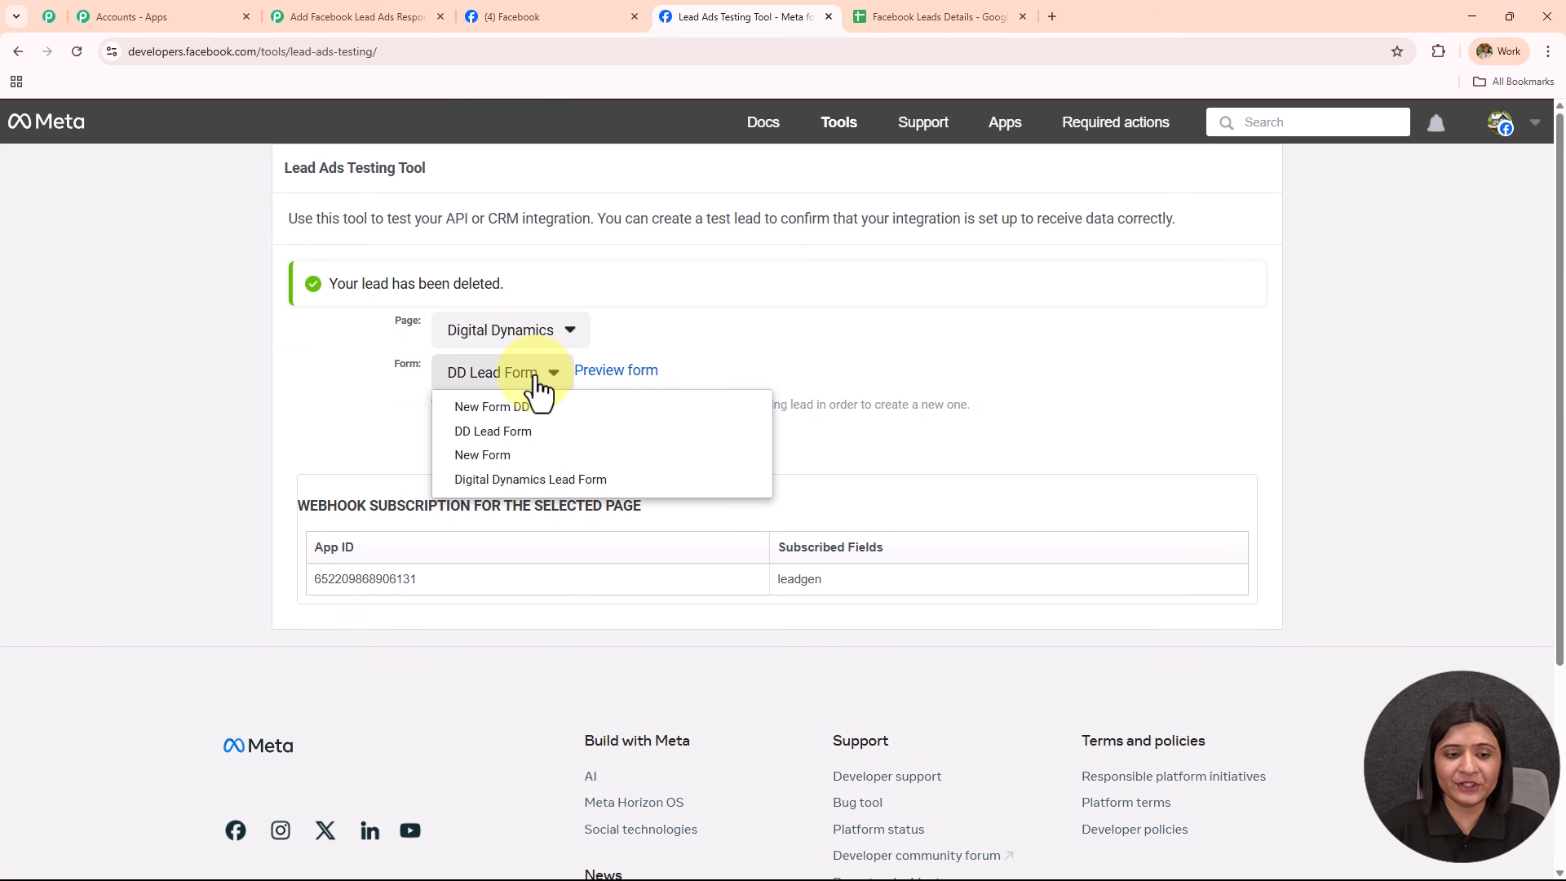
# Select DD Lead Form as the test form.
pyautogui.click(540, 434)
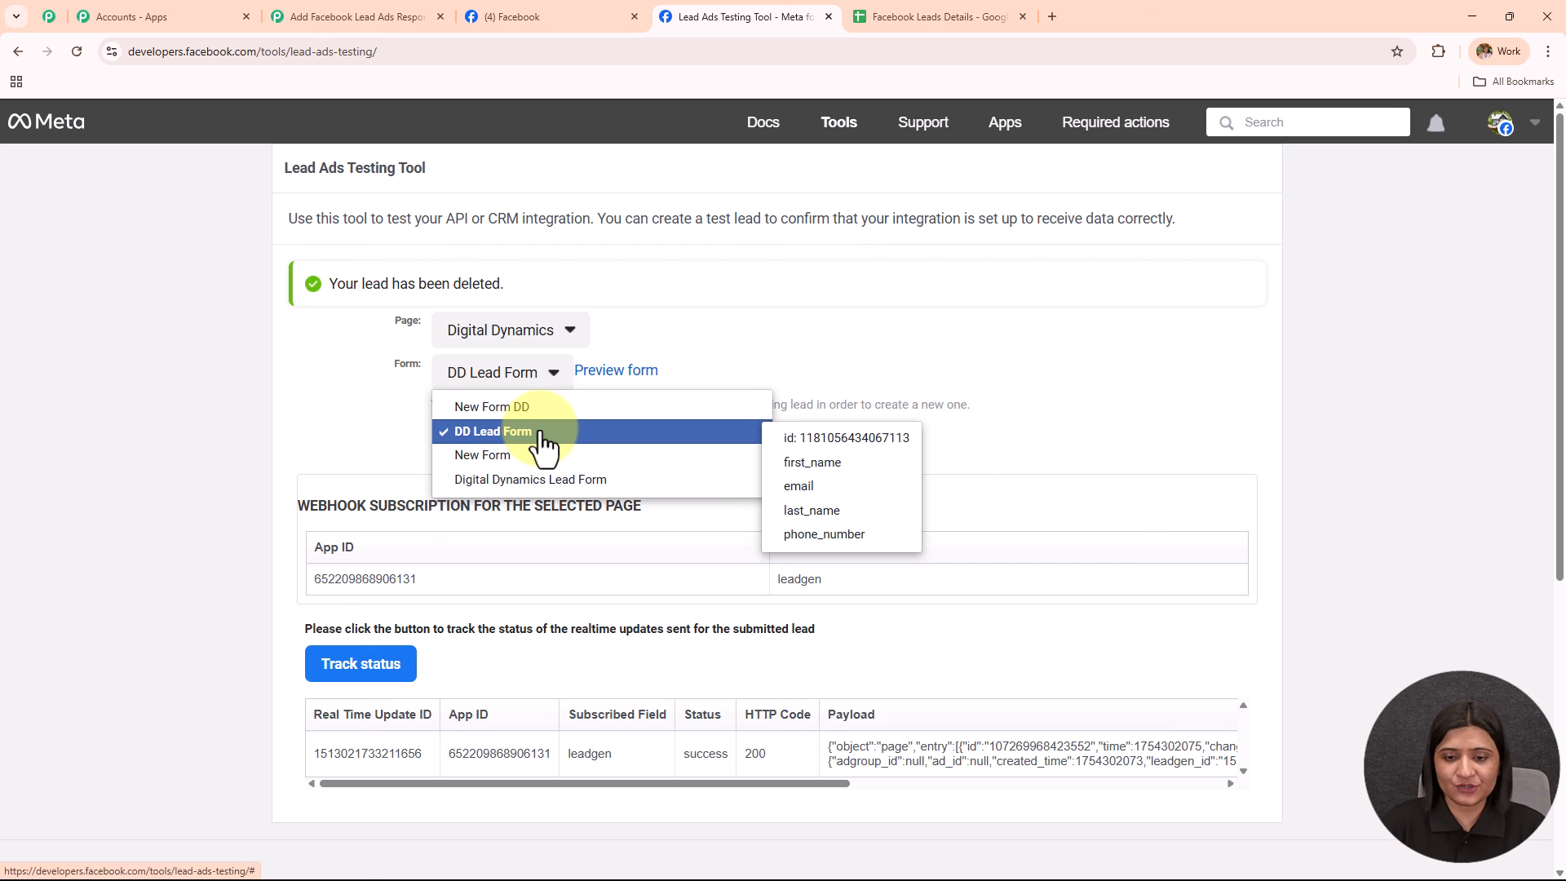
pyautogui.click(540, 434)
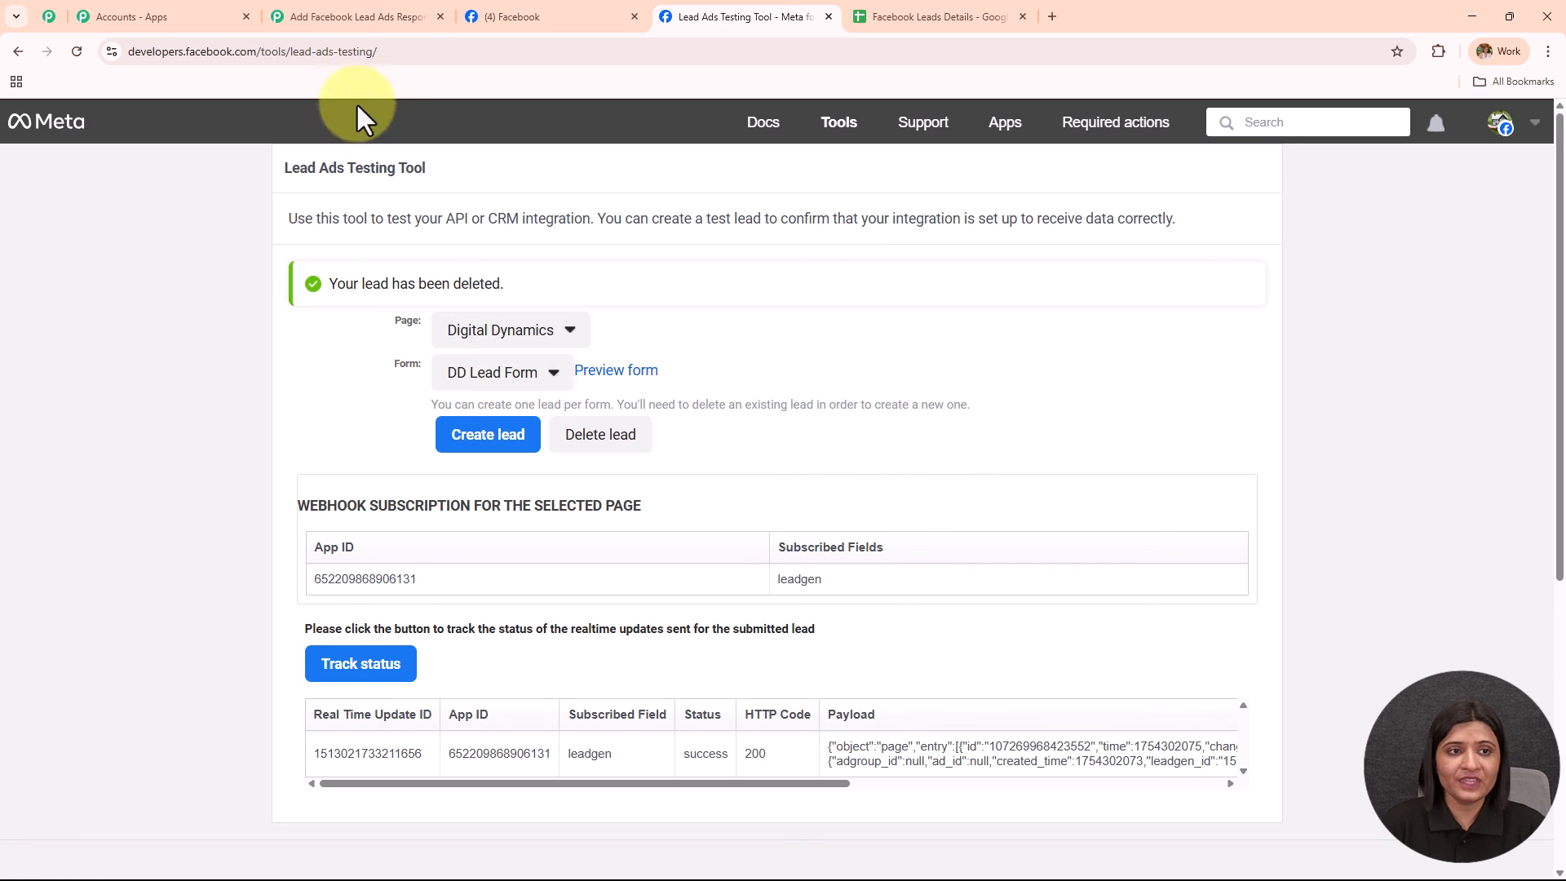
pyautogui.click(356, 15)
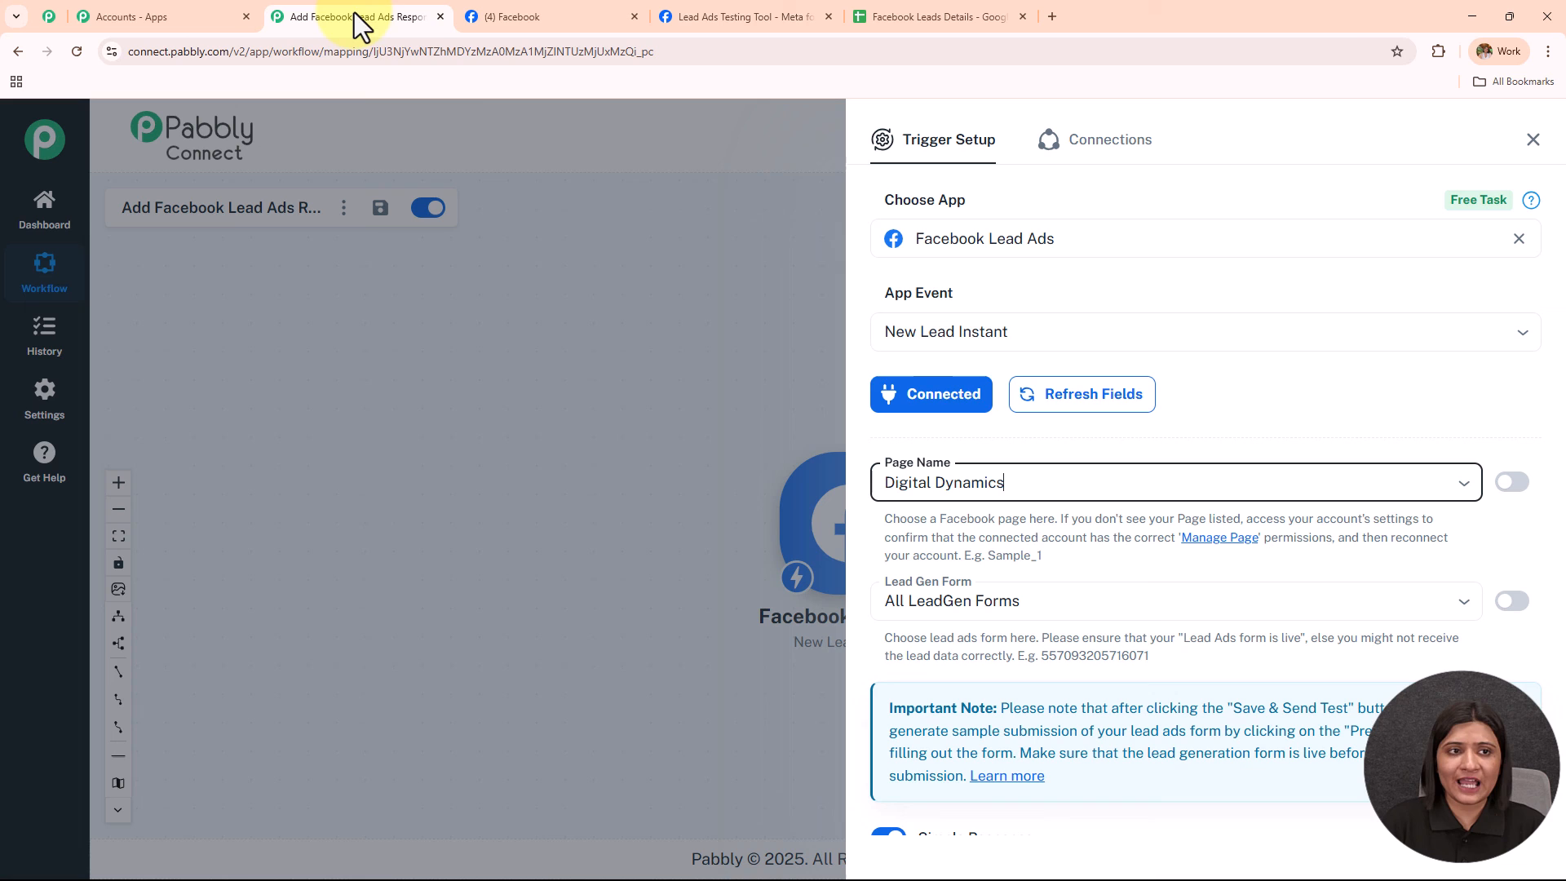
# Refresh the lead forms, choose DD Lead Form, and Save & Send Test Request.
pyautogui.click(1053, 599)
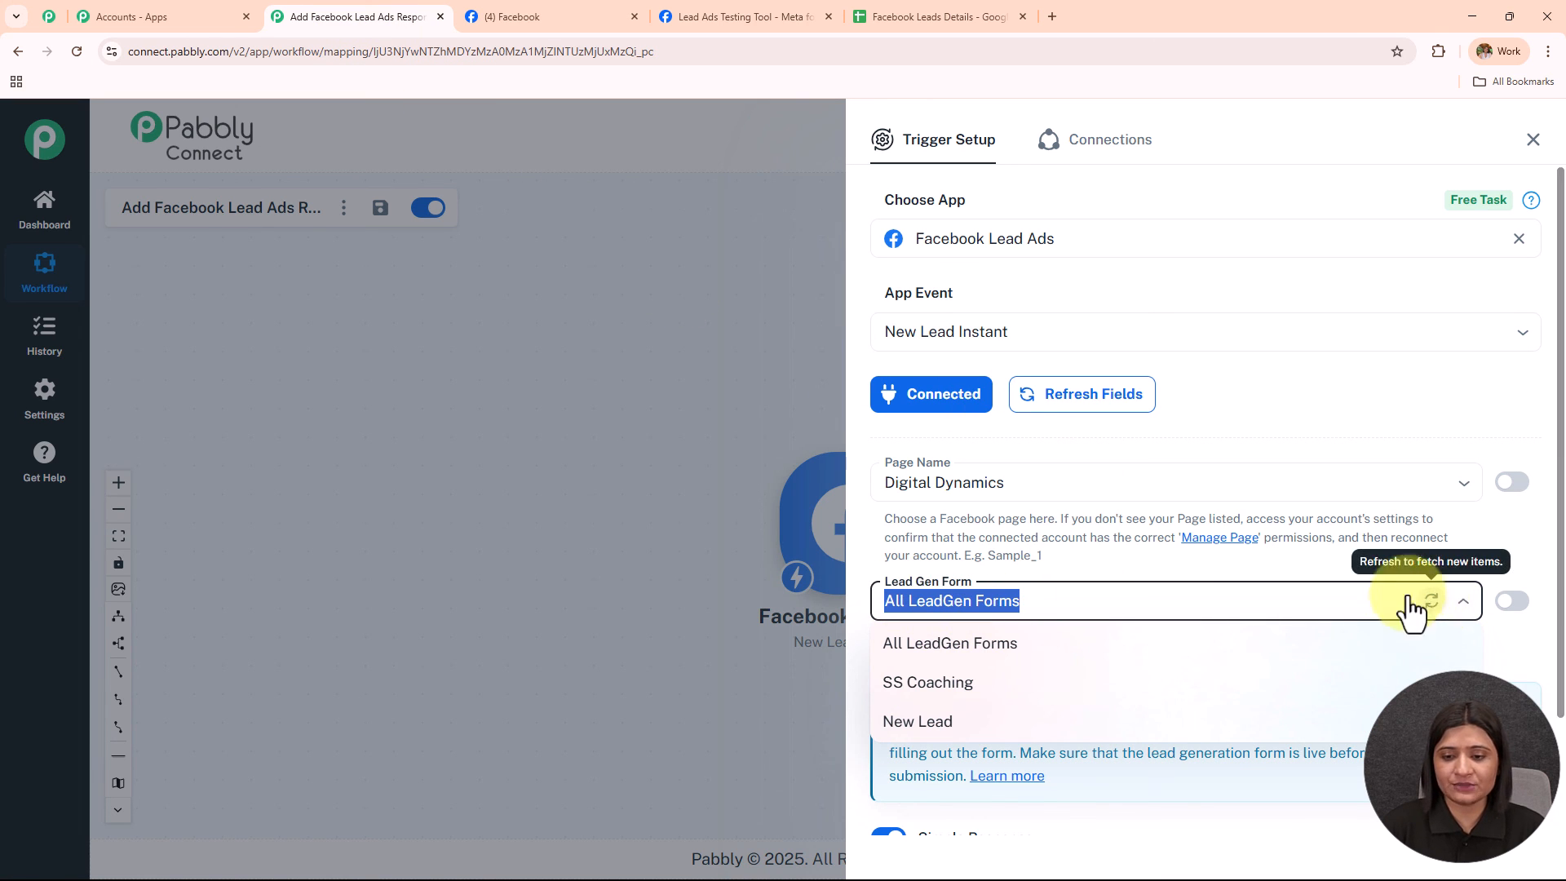
pyautogui.click(1432, 603)
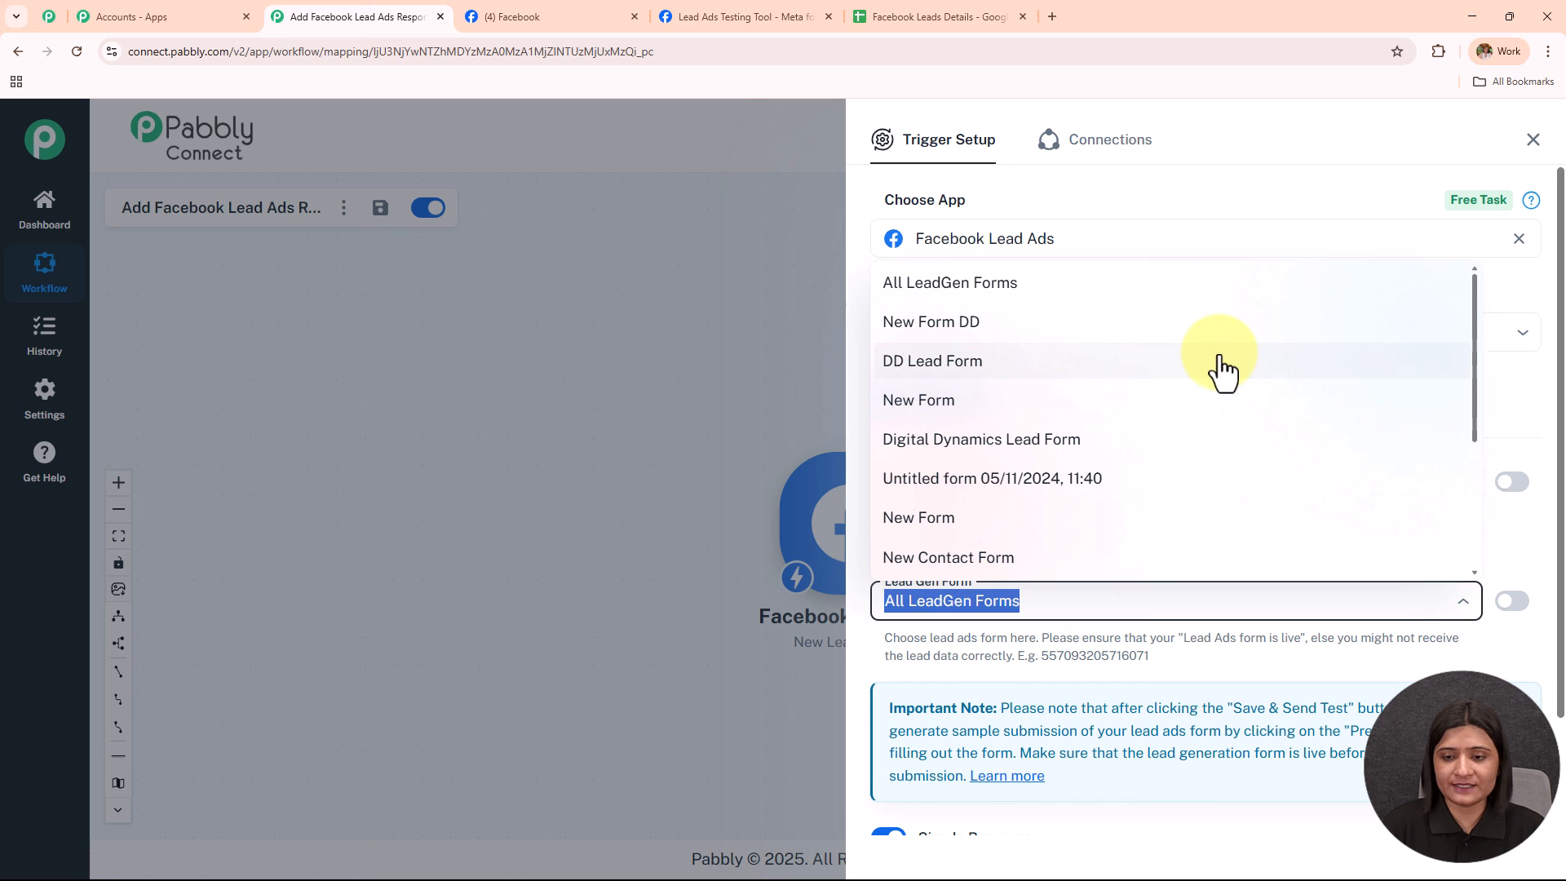
pyautogui.click(938, 371)
pyautogui.scroll(-2, 1105, 487)
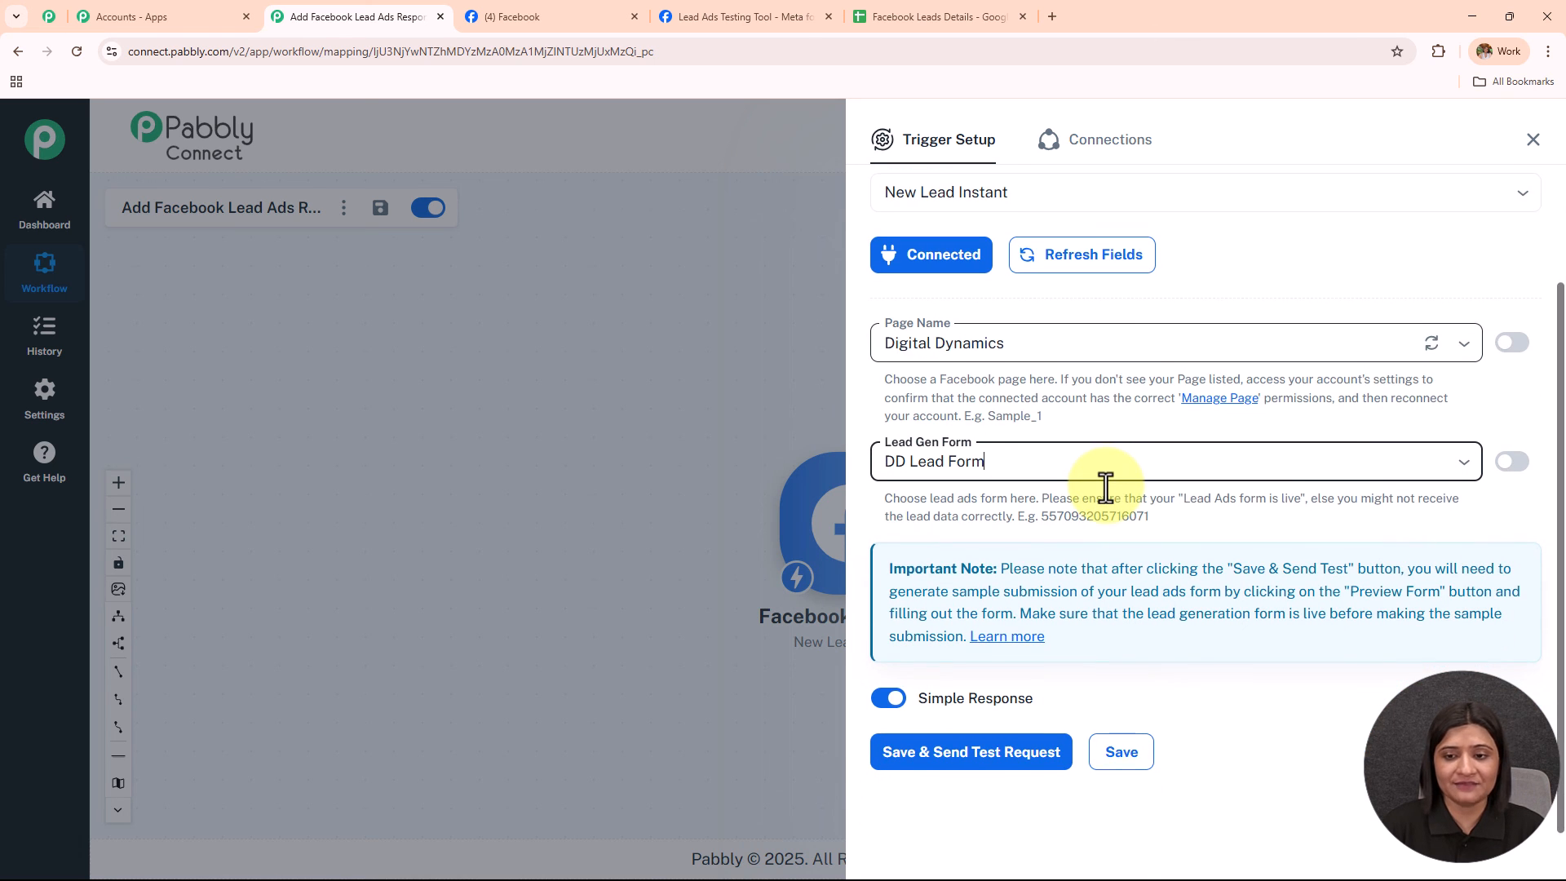
pyautogui.click(987, 754)
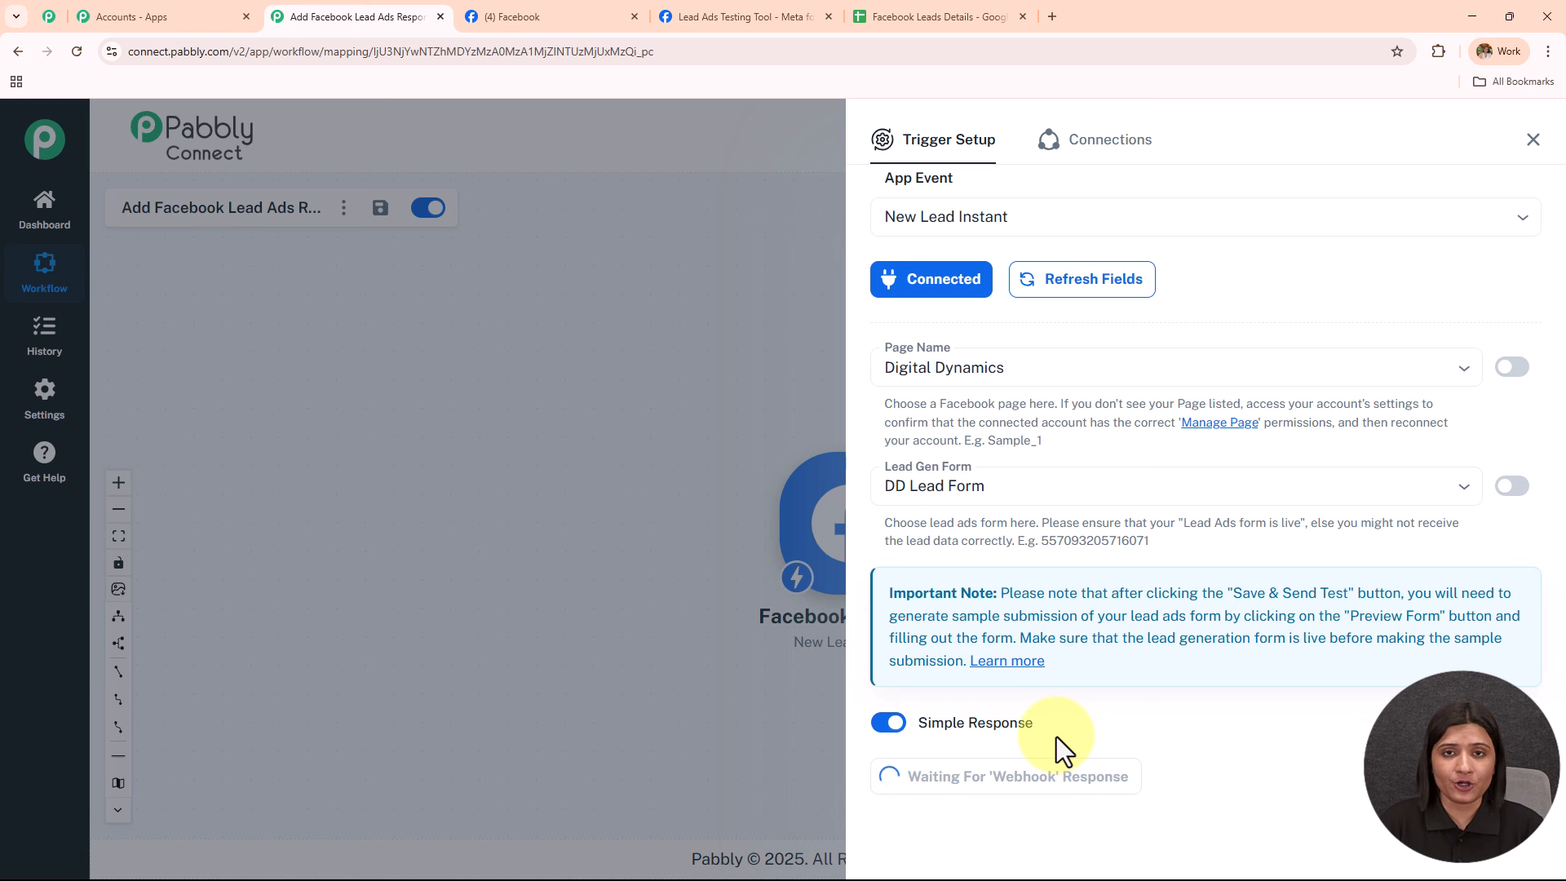
pyautogui.click(738, 16)
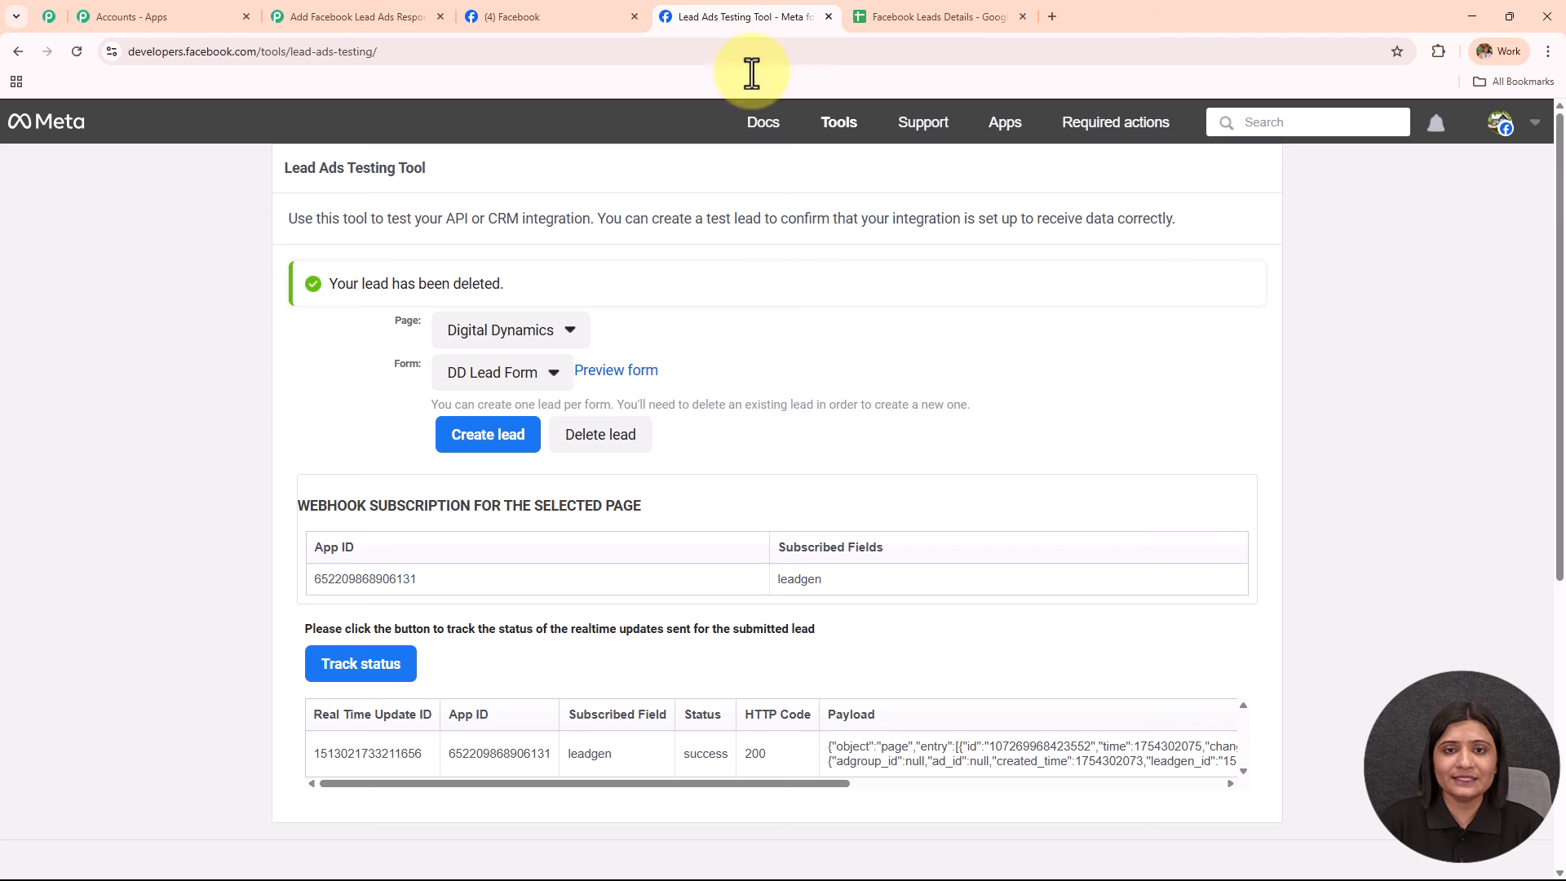
# Delete the existing test lead and reload the testing tool.
pyautogui.moveTo(764, 123)
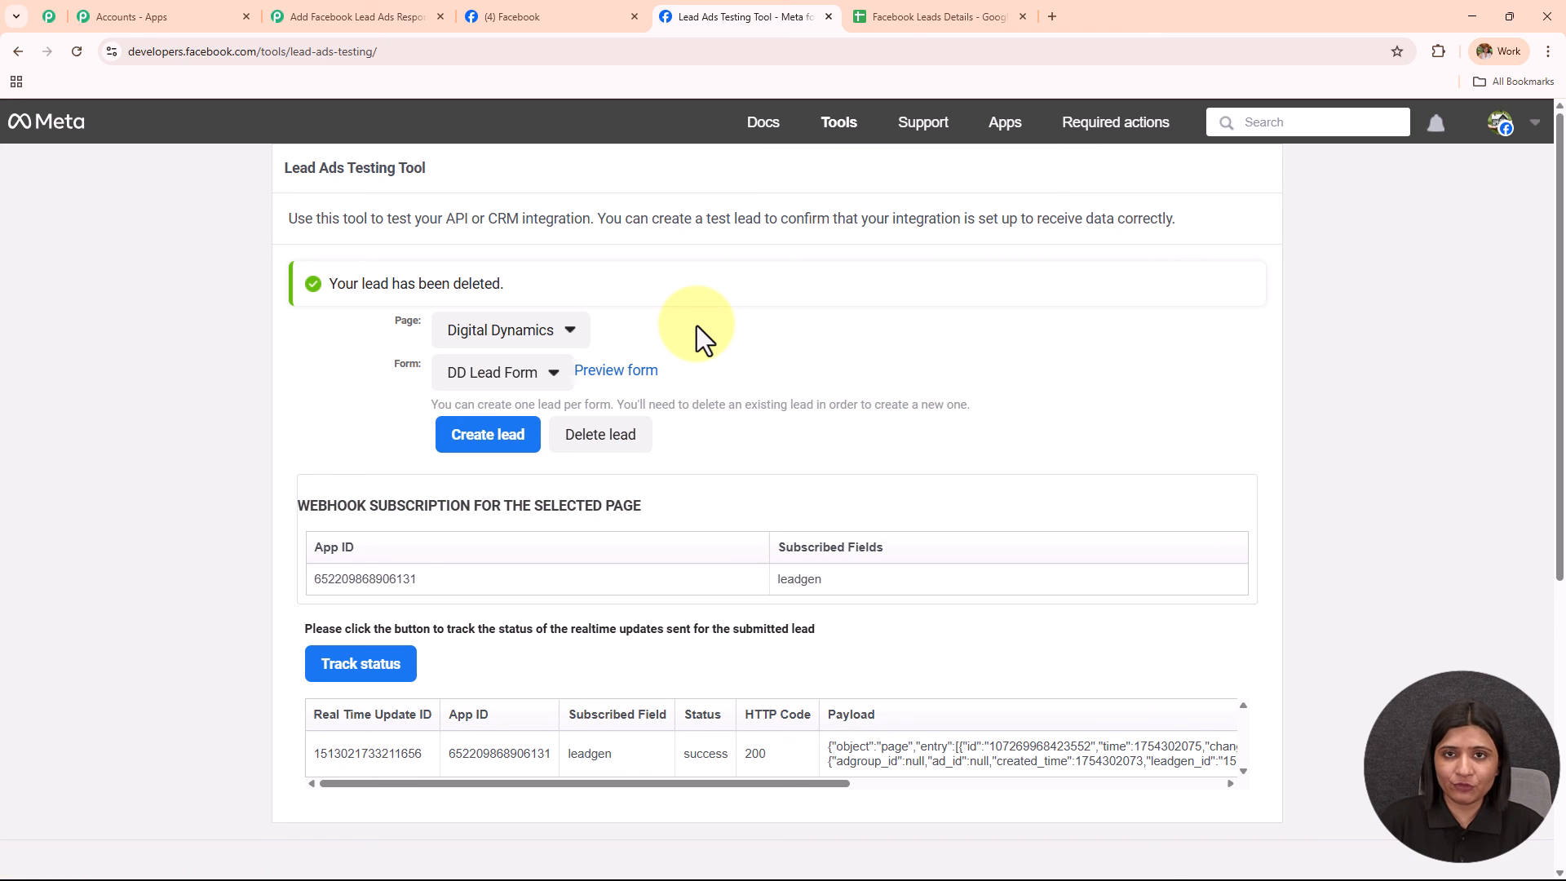
pyautogui.click(574, 441)
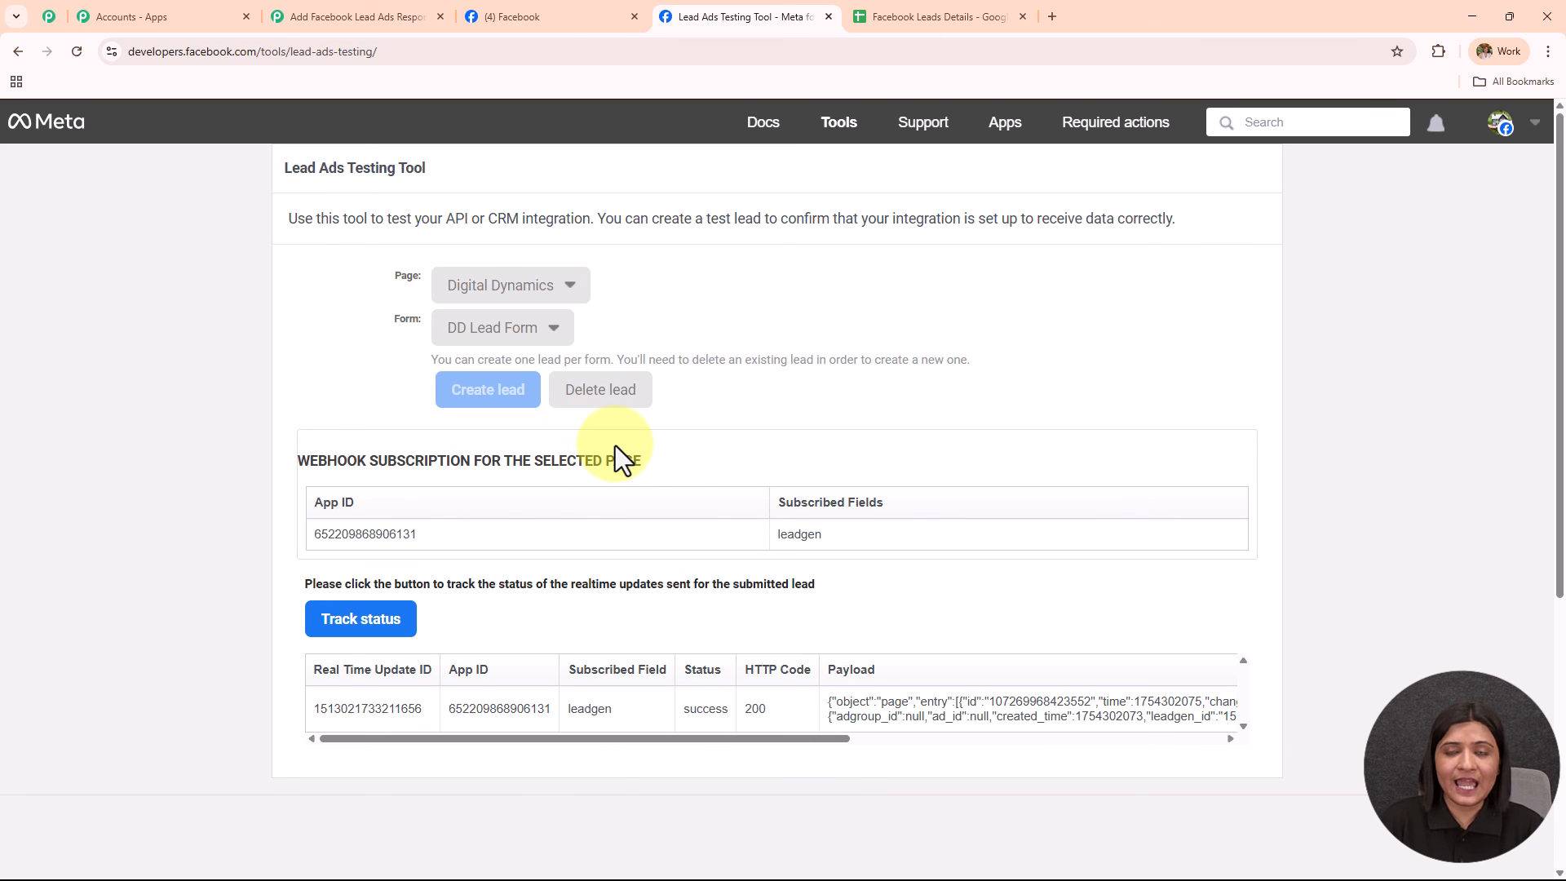
pyautogui.click(75, 52)
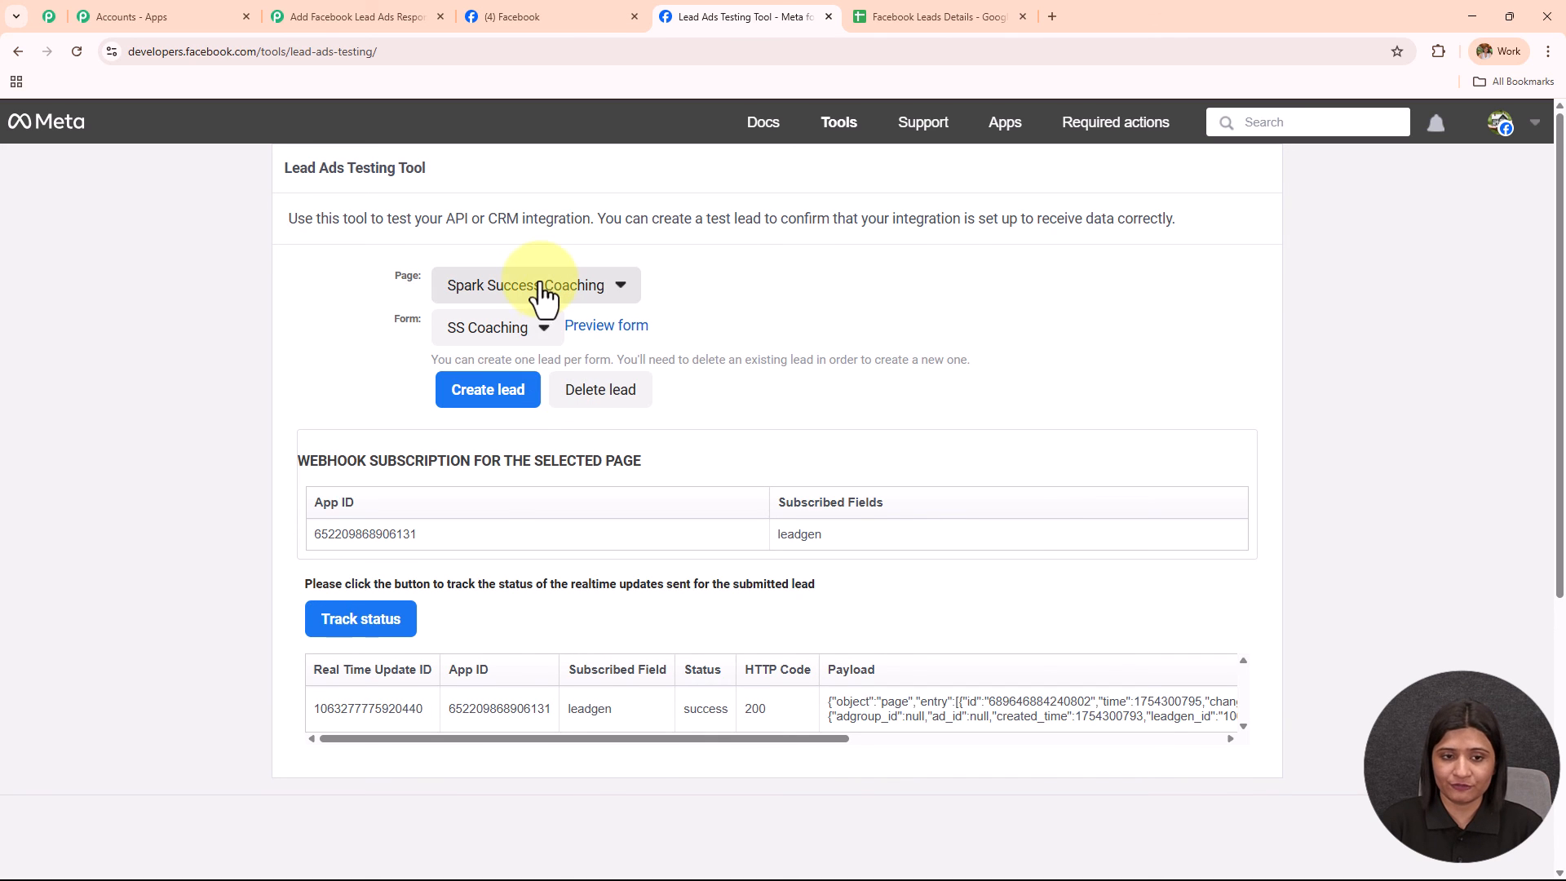
# Reselect the Digital Dynamics page and its DD Lead Form.
pyautogui.click(624, 287)
pyautogui.scroll(-6, 604, 563)
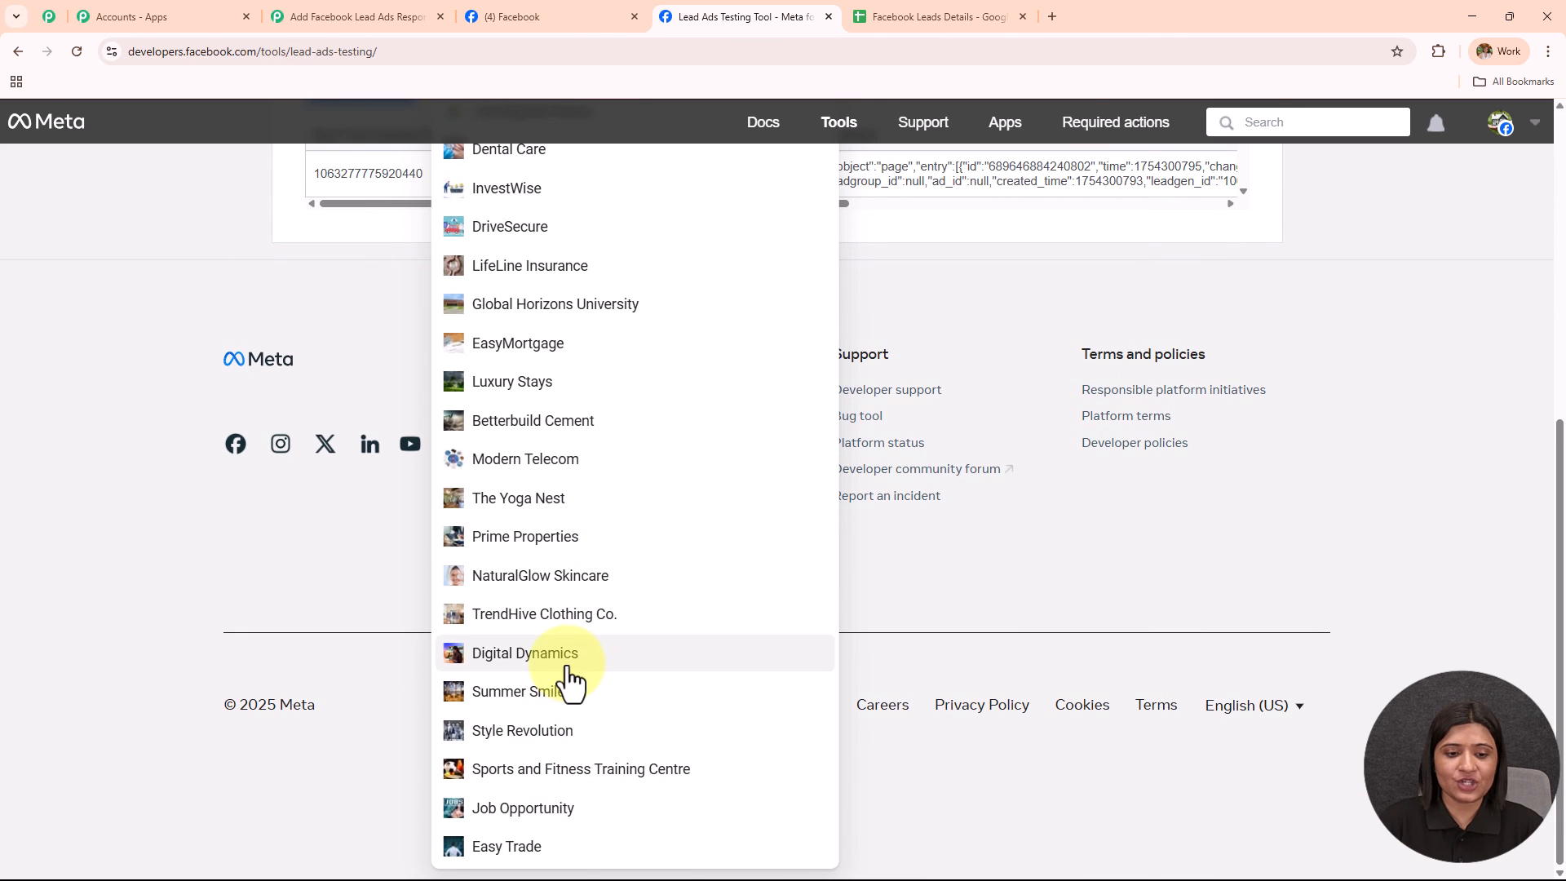
pyautogui.click(565, 657)
pyautogui.scroll(1, 625, 470)
pyautogui.click(531, 330)
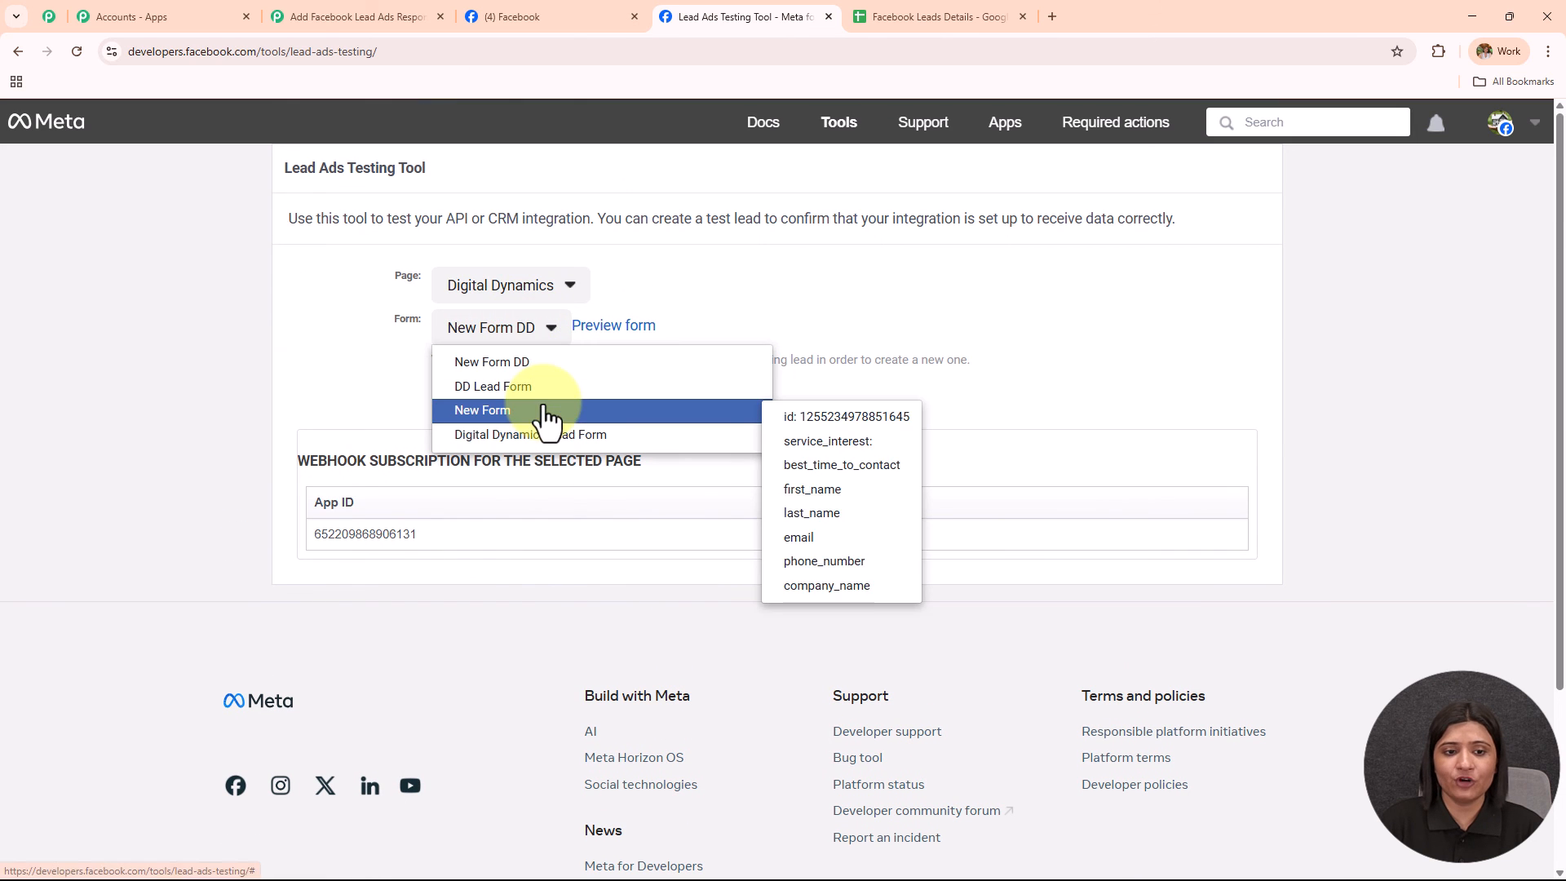
pyautogui.click(534, 386)
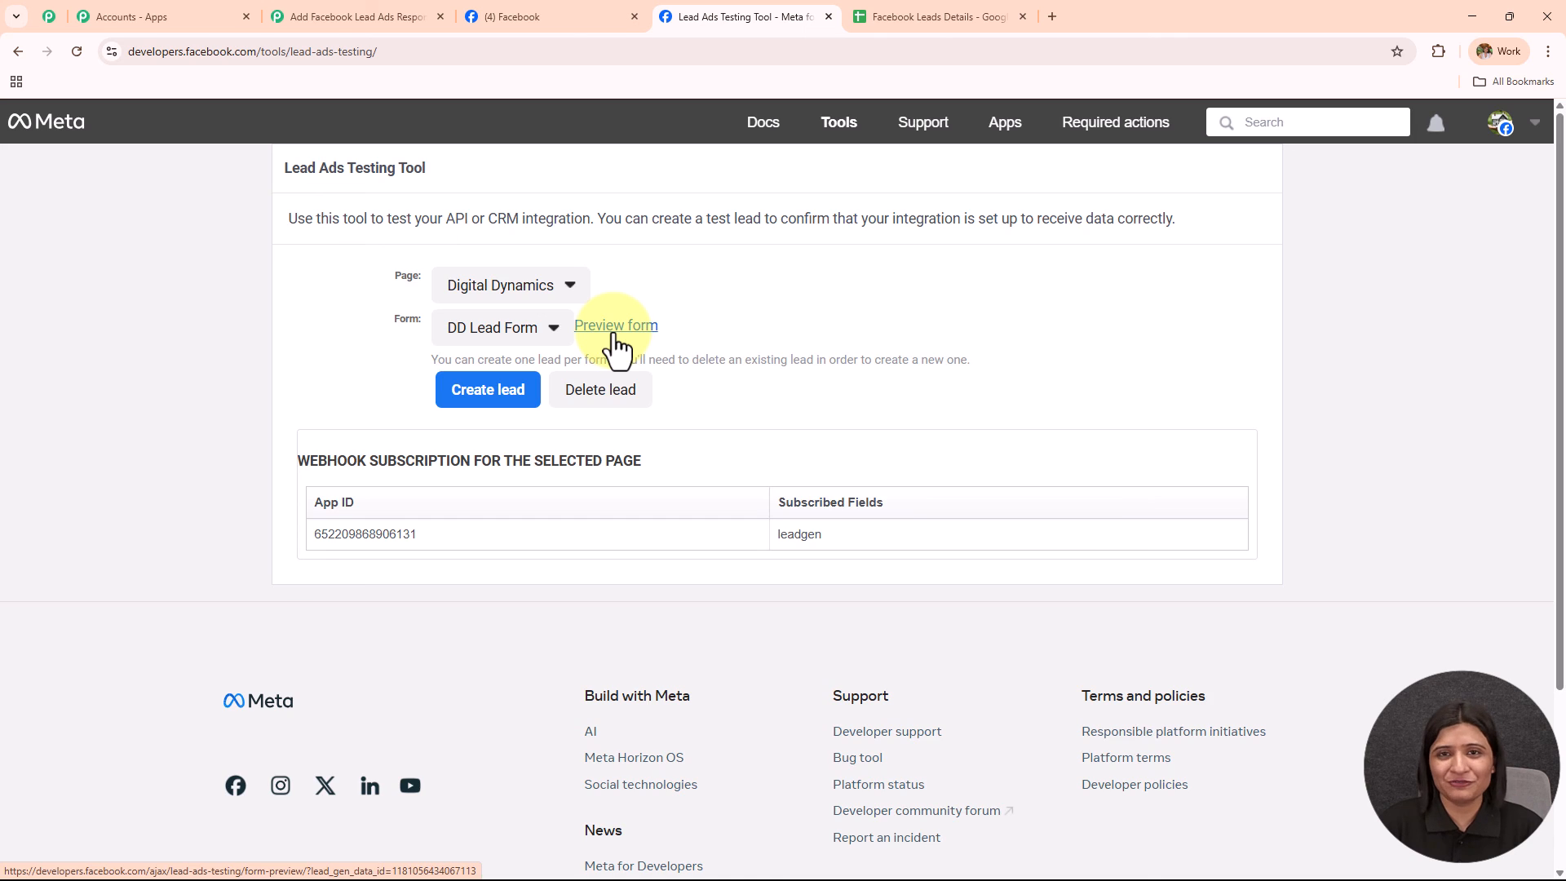
# Open the DD Lead Form preview and enter the test lead's first name and e-mail.
pyautogui.click(615, 325)
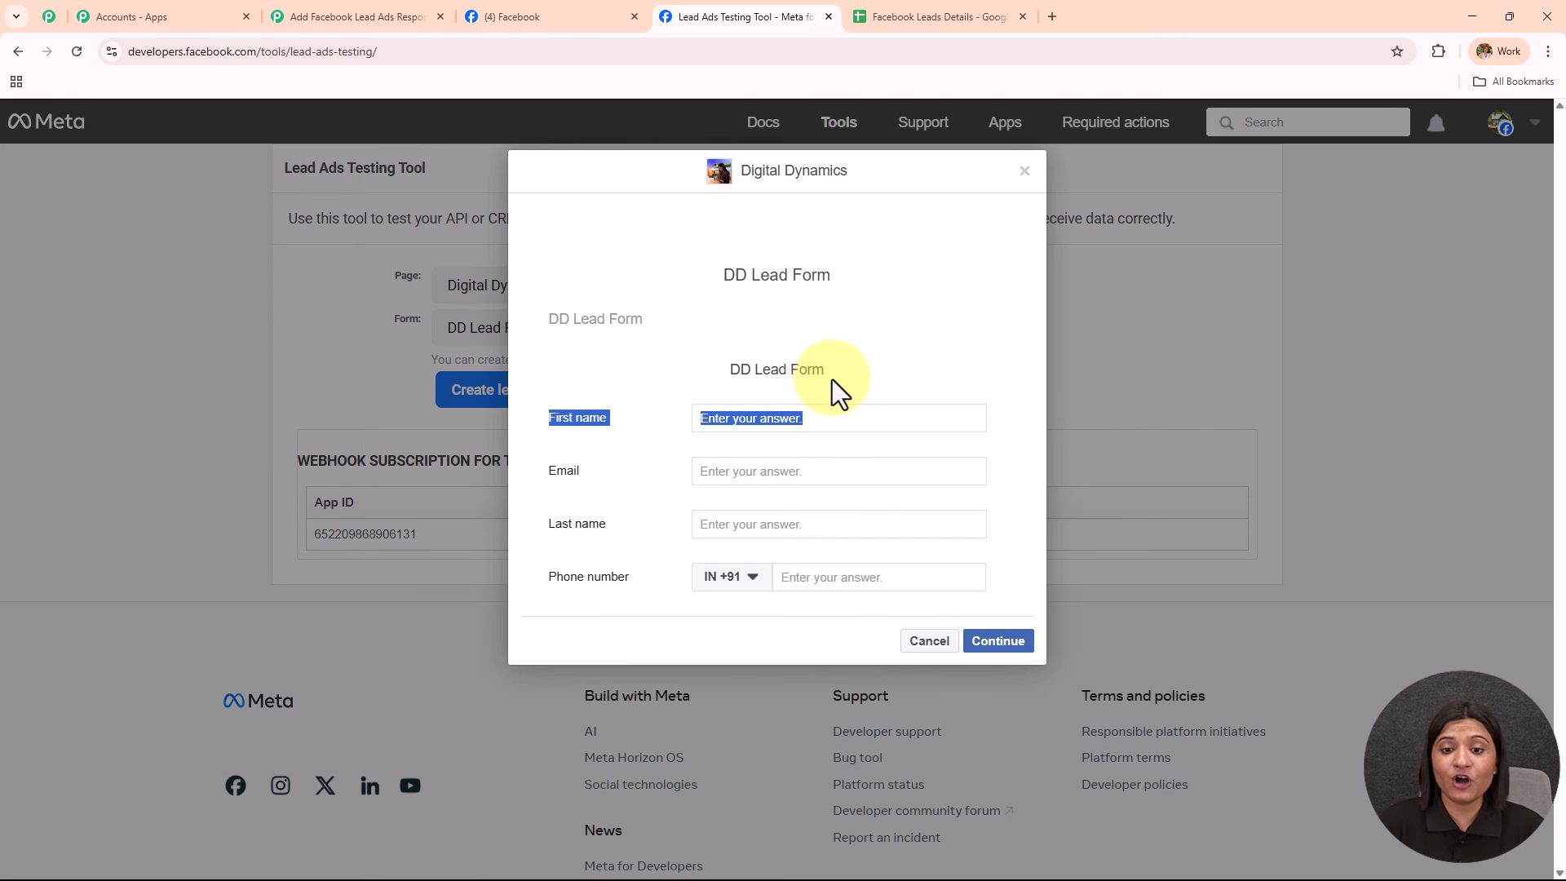
pyautogui.click(899, 366)
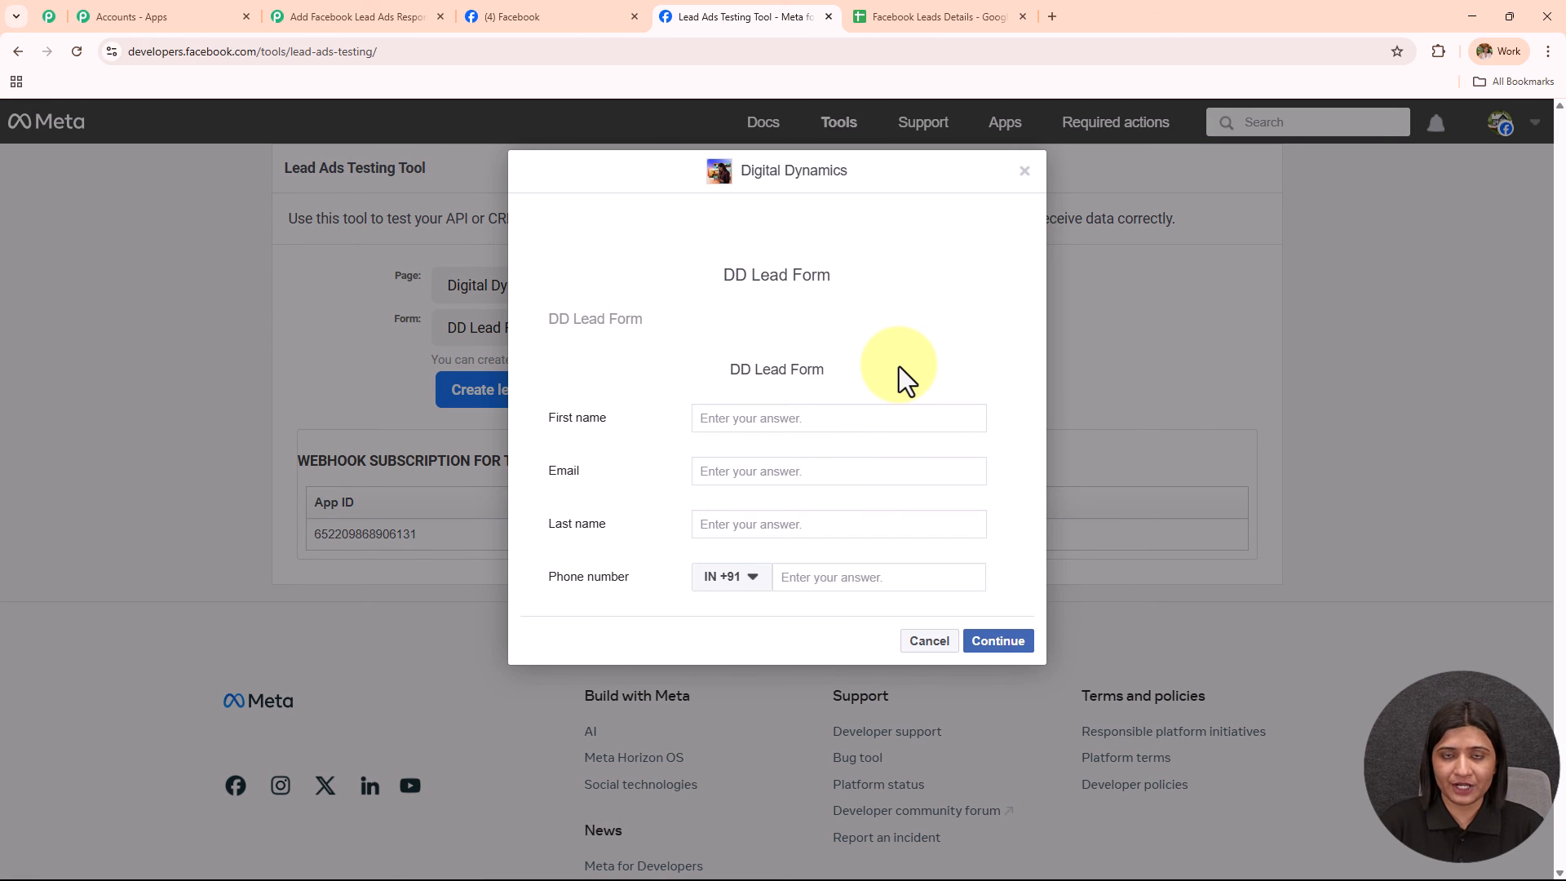
pyautogui.click(784, 419)
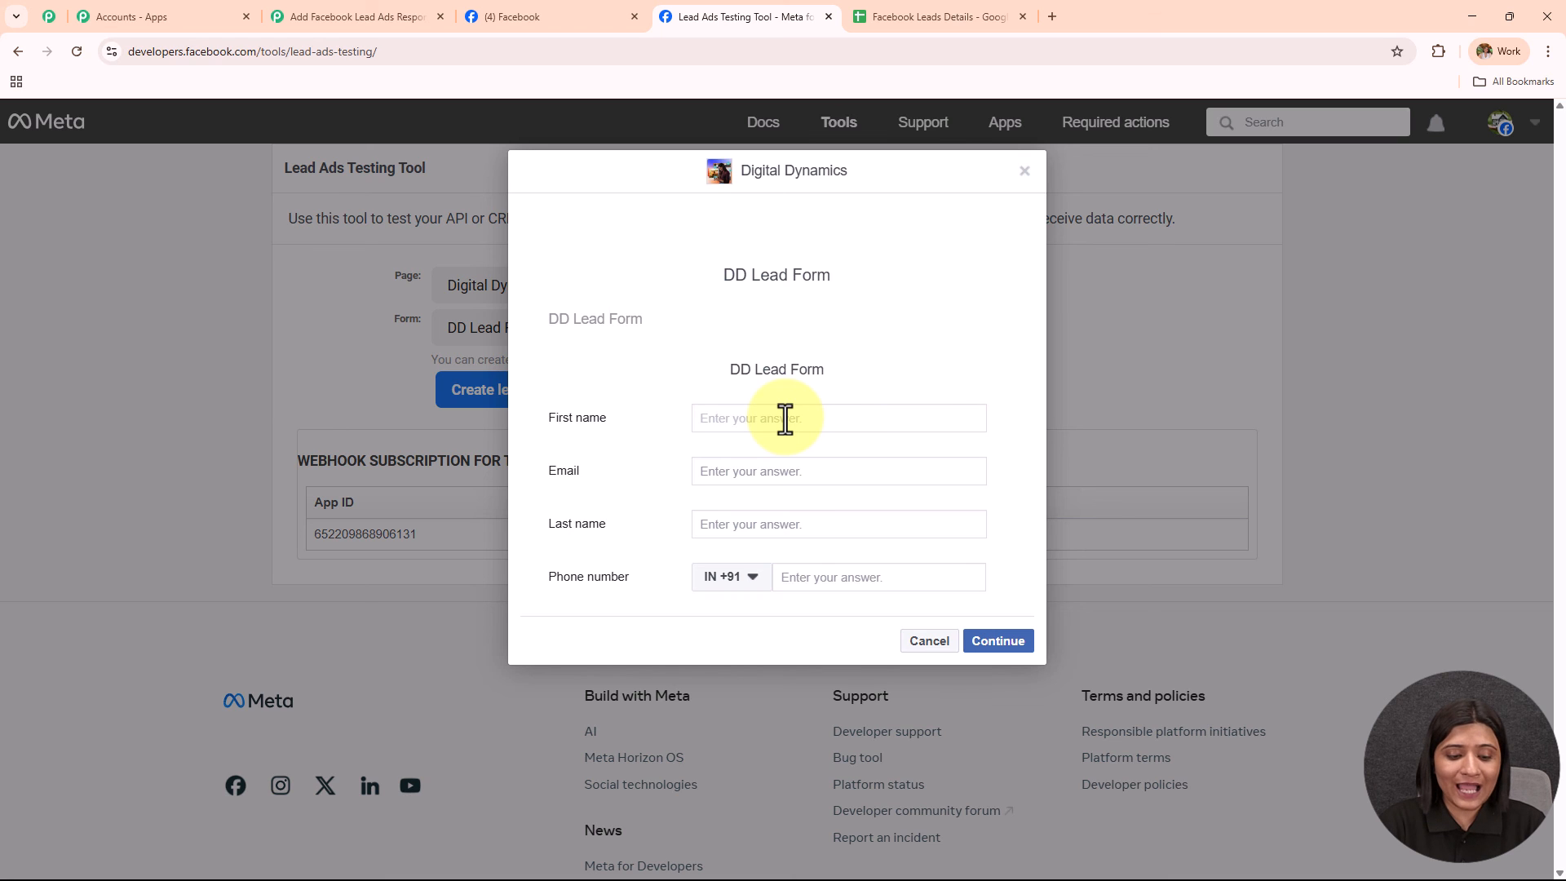
pyautogui.write('New')
pyautogui.click(754, 471)
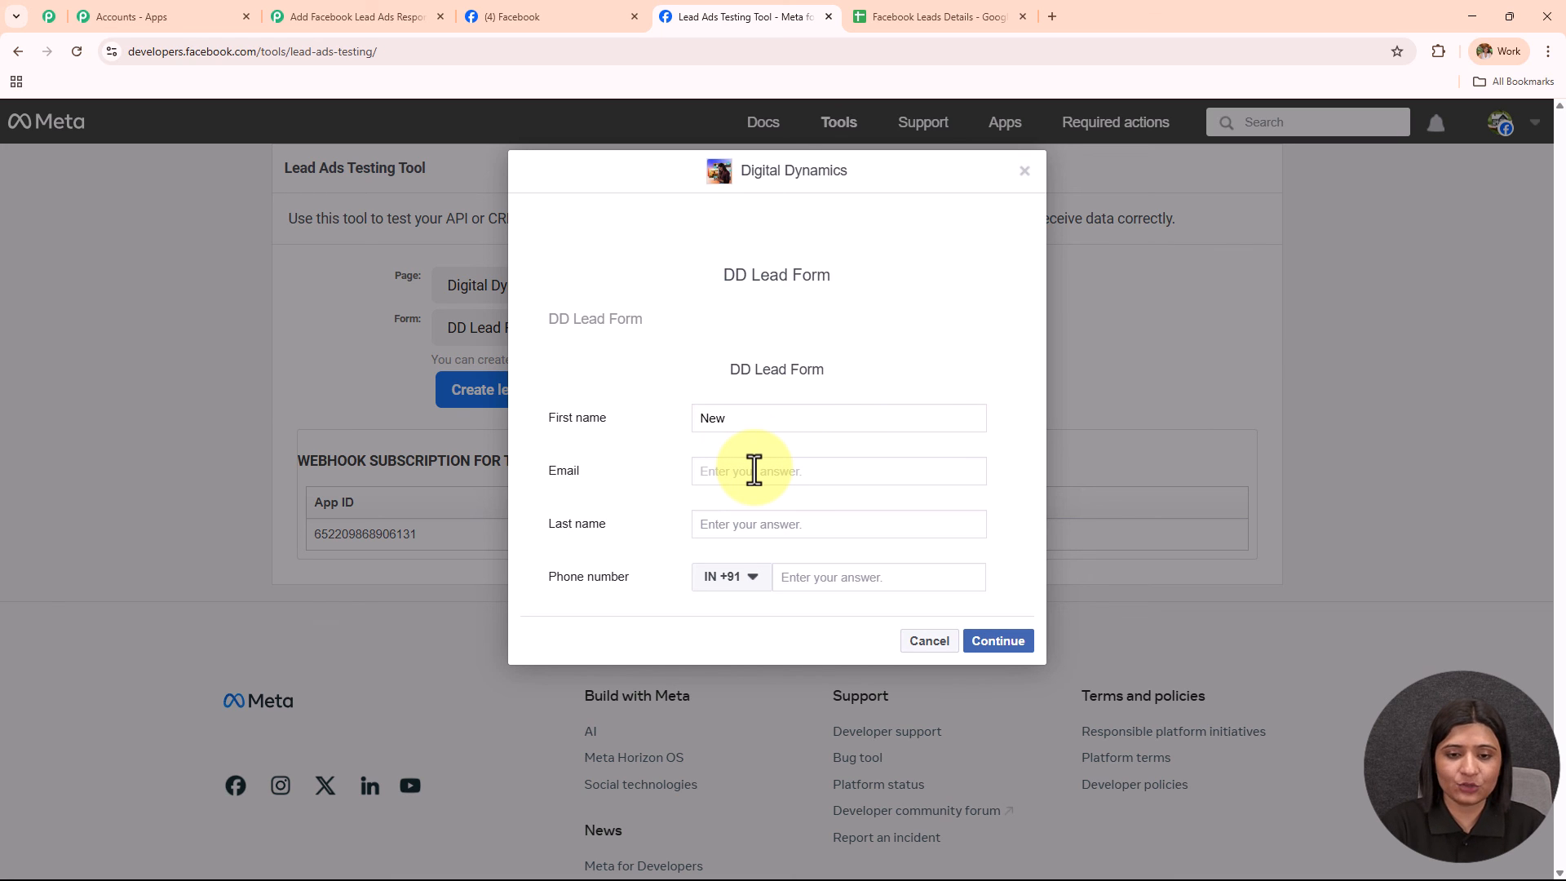
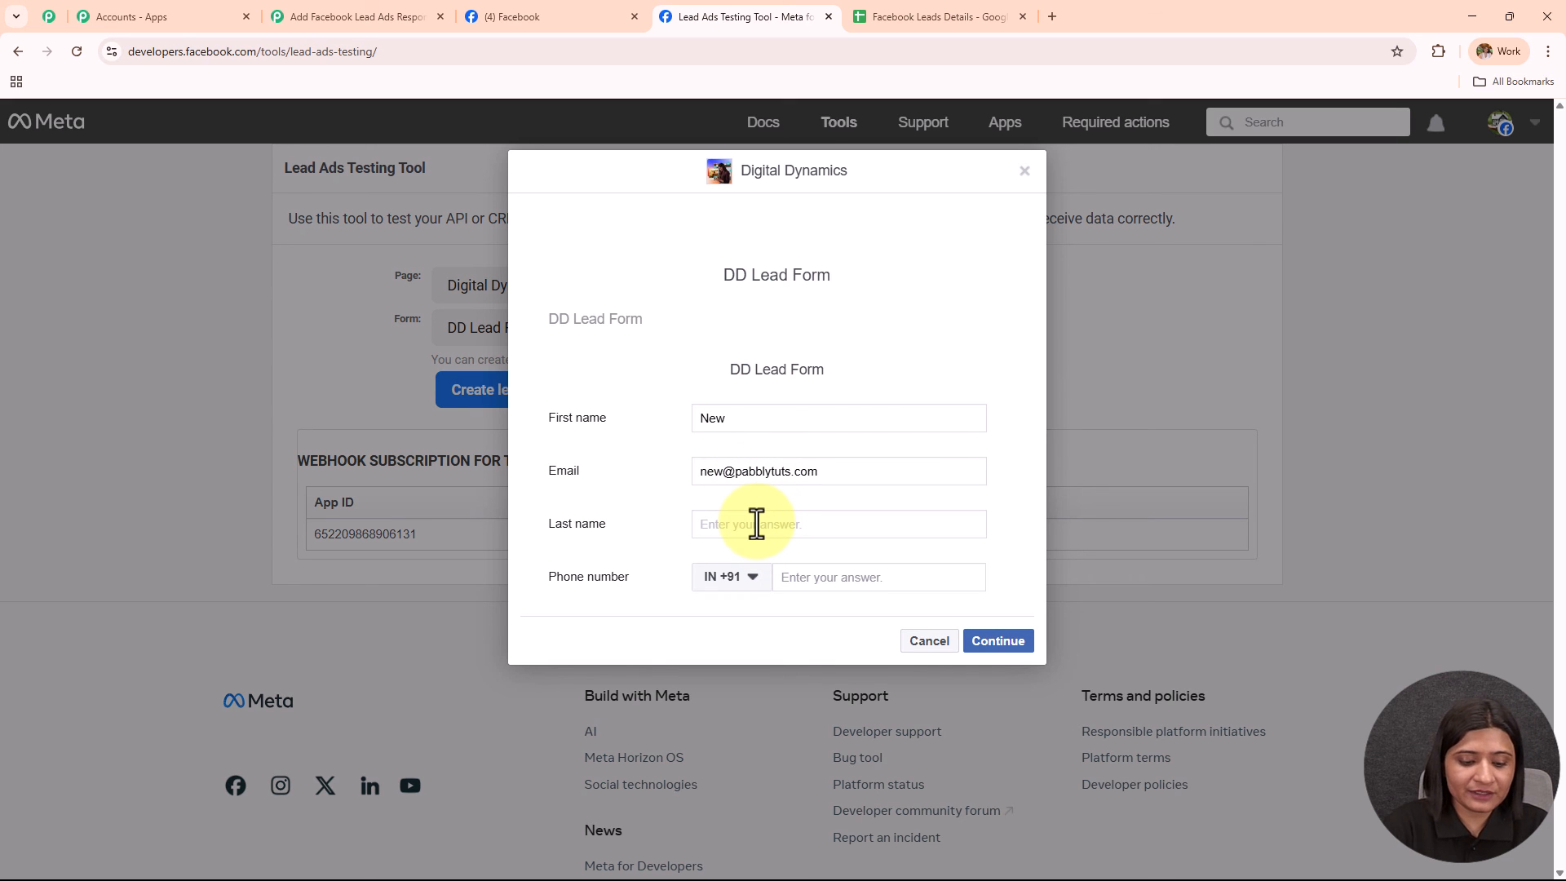
# Add the test last name and phone number, then continue and submit the lead.
pyautogui.click(756, 523)
pyautogui.write('User')
pyautogui.click(812, 577)
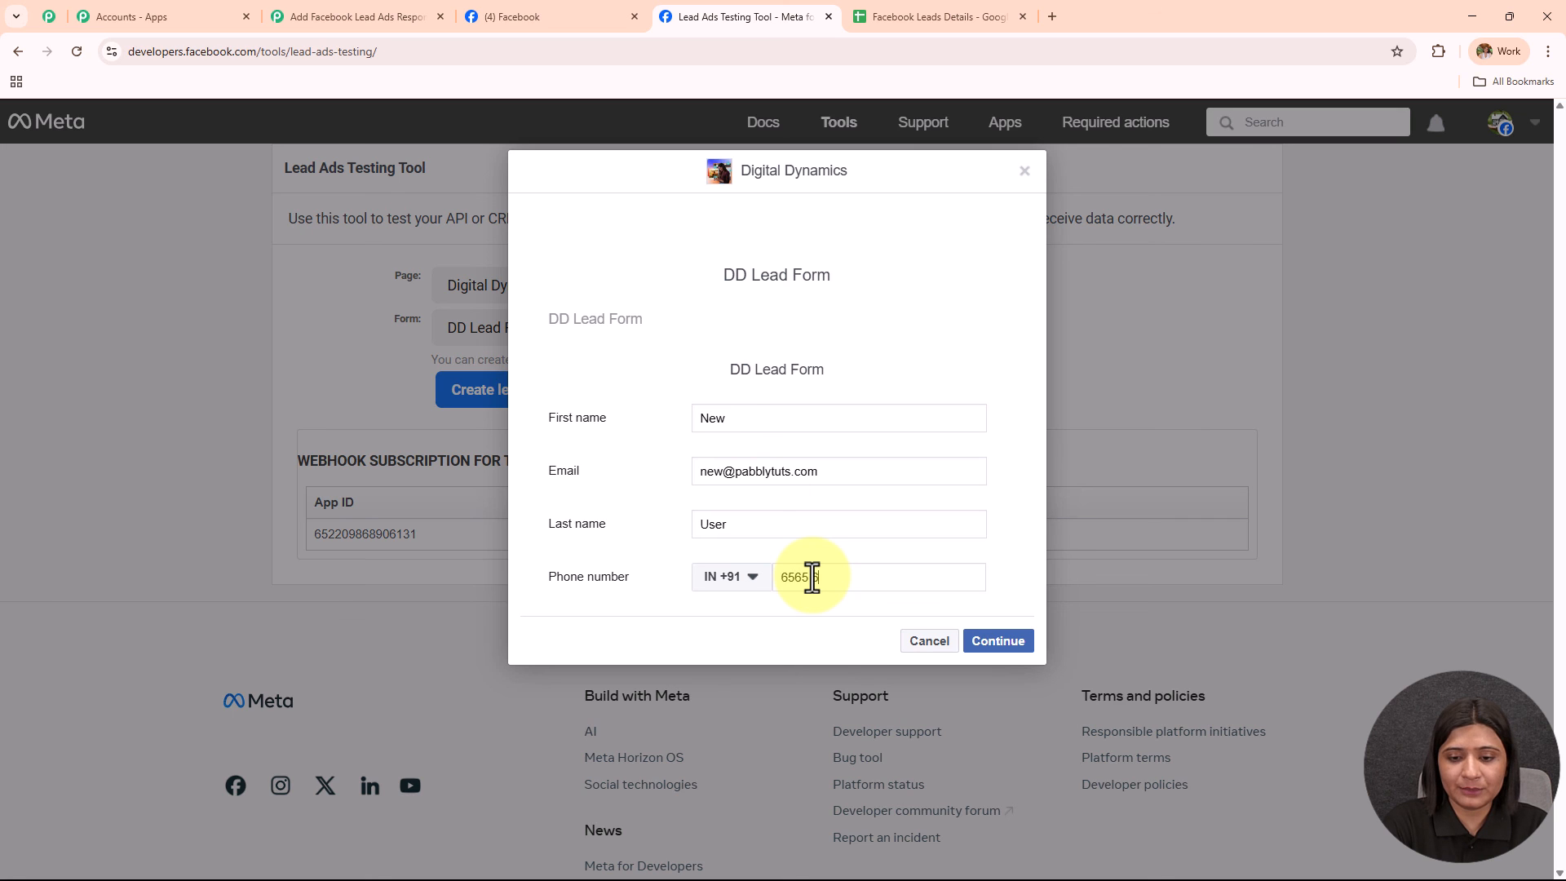
pyautogui.write('6565 656 565')
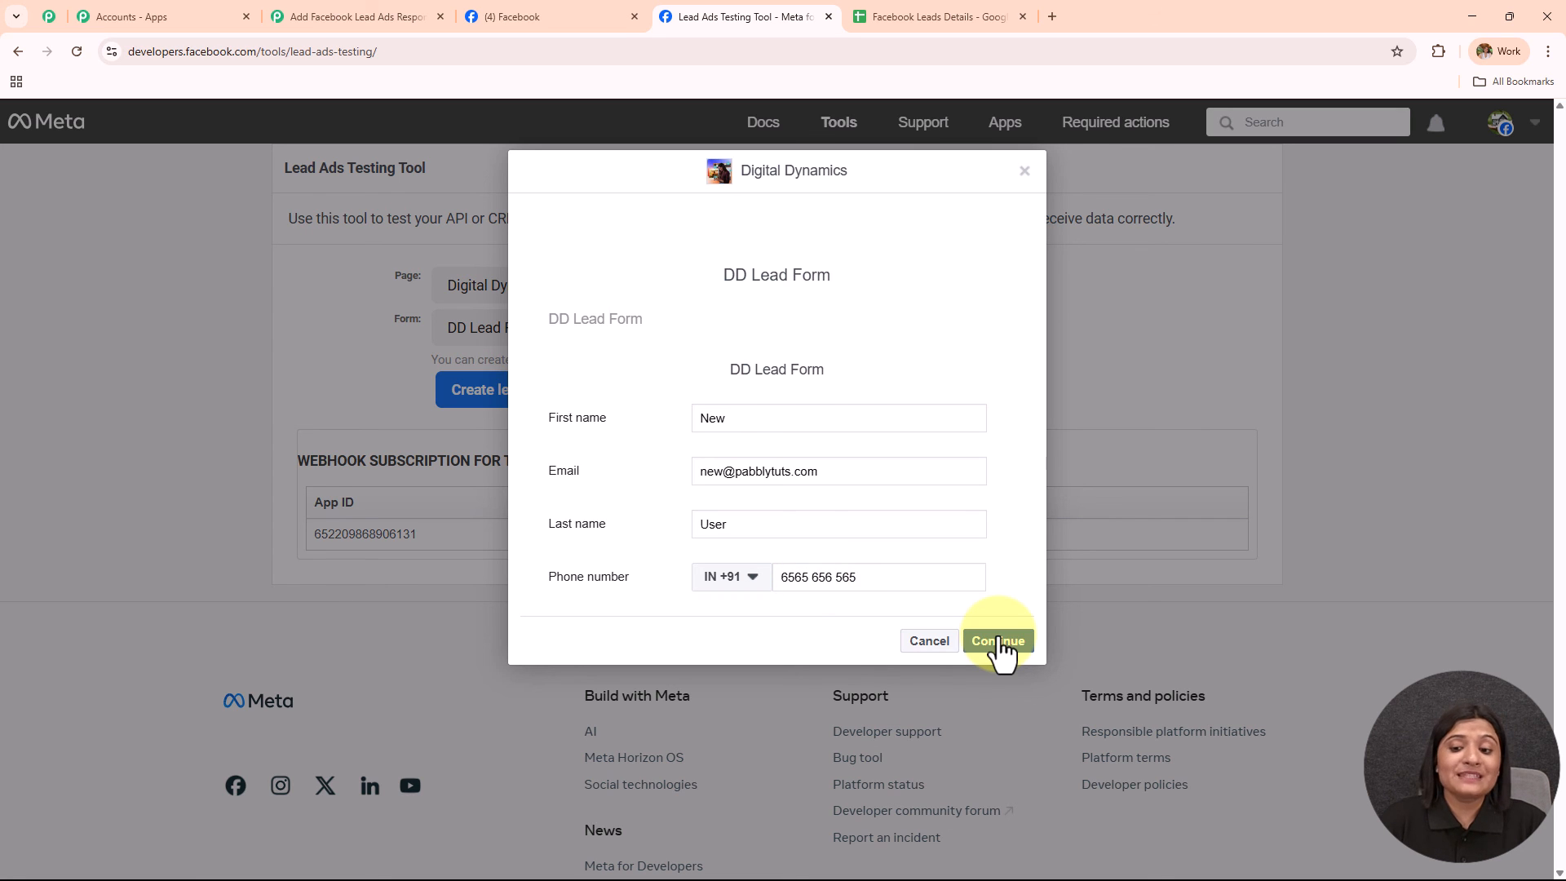
pyautogui.click(998, 641)
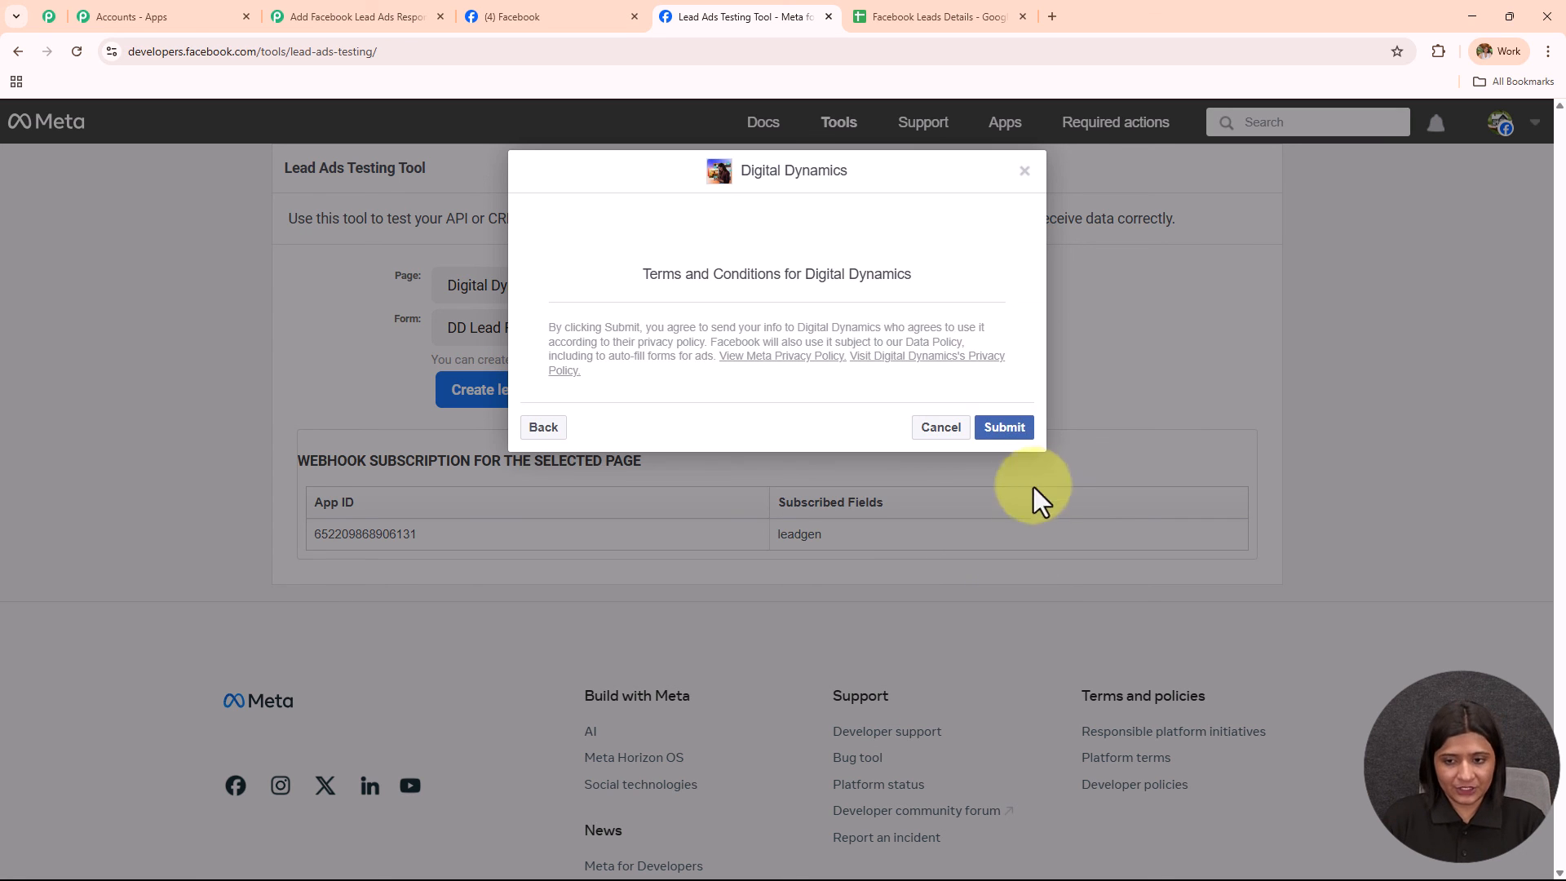
pyautogui.click(1015, 432)
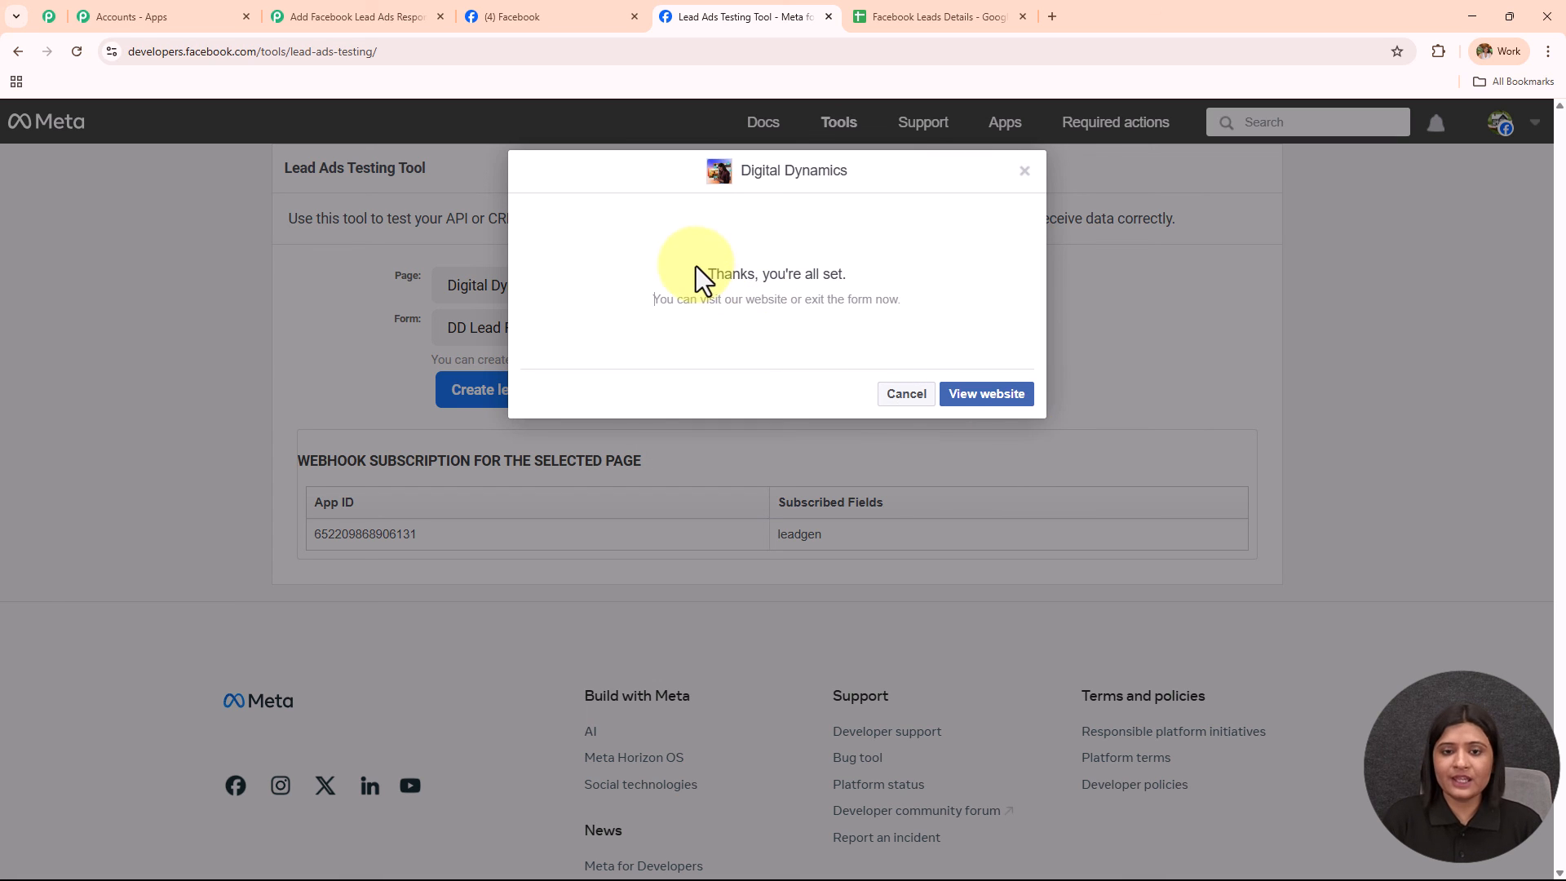
pyautogui.moveTo(696, 266); pyautogui.dragTo(898, 320)
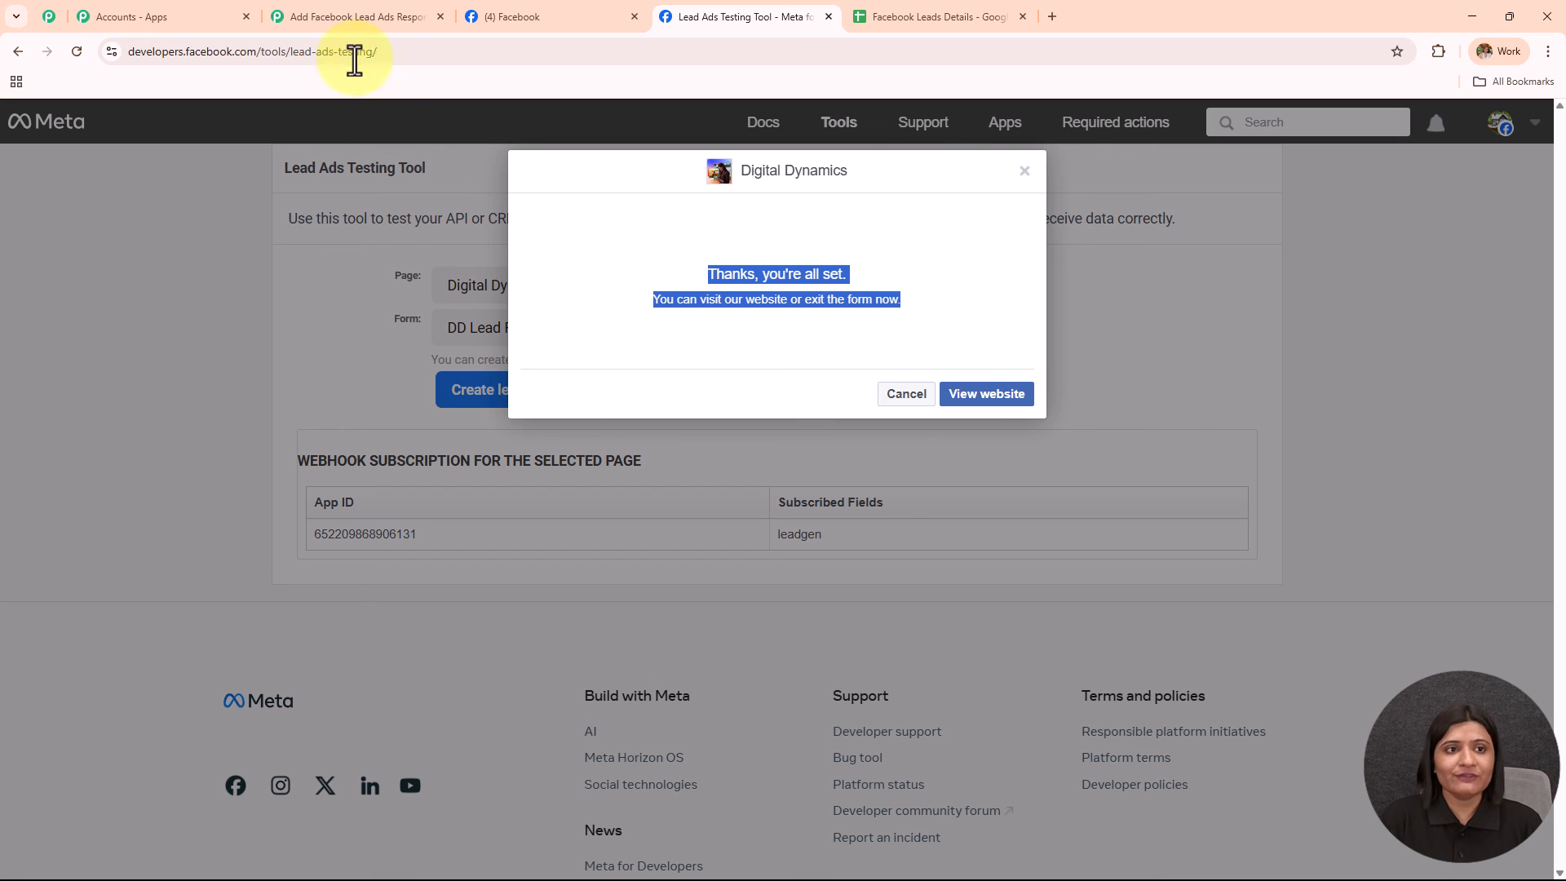
pyautogui.click(355, 16)
# Keep Response A as the trigger's selected response.
pyautogui.scroll(-5, 1158, 437)
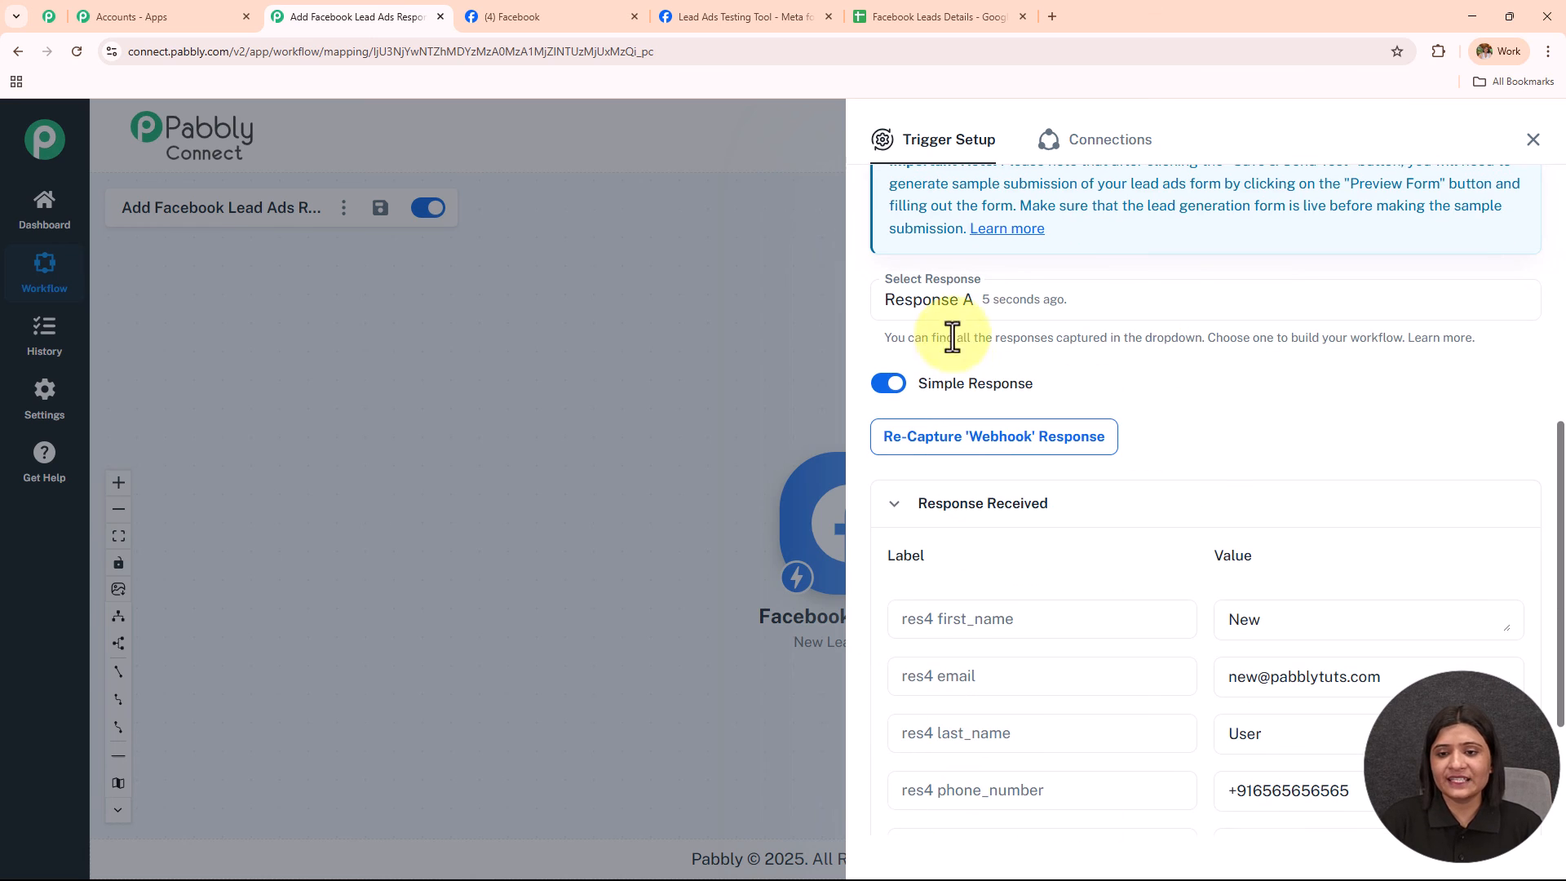
pyautogui.click(1002, 308)
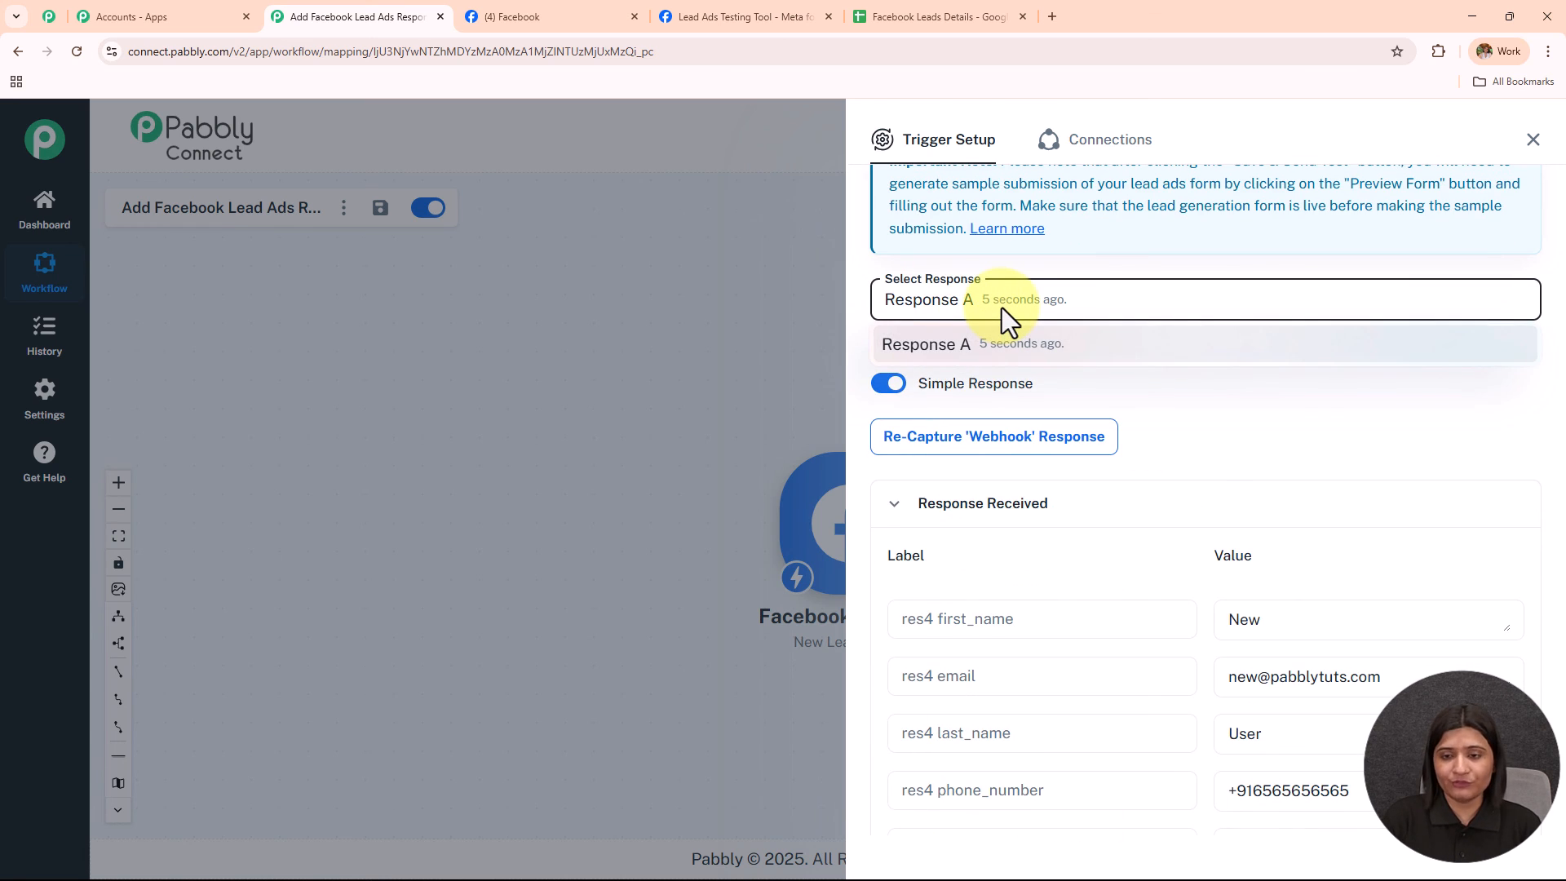
pyautogui.click(930, 343)
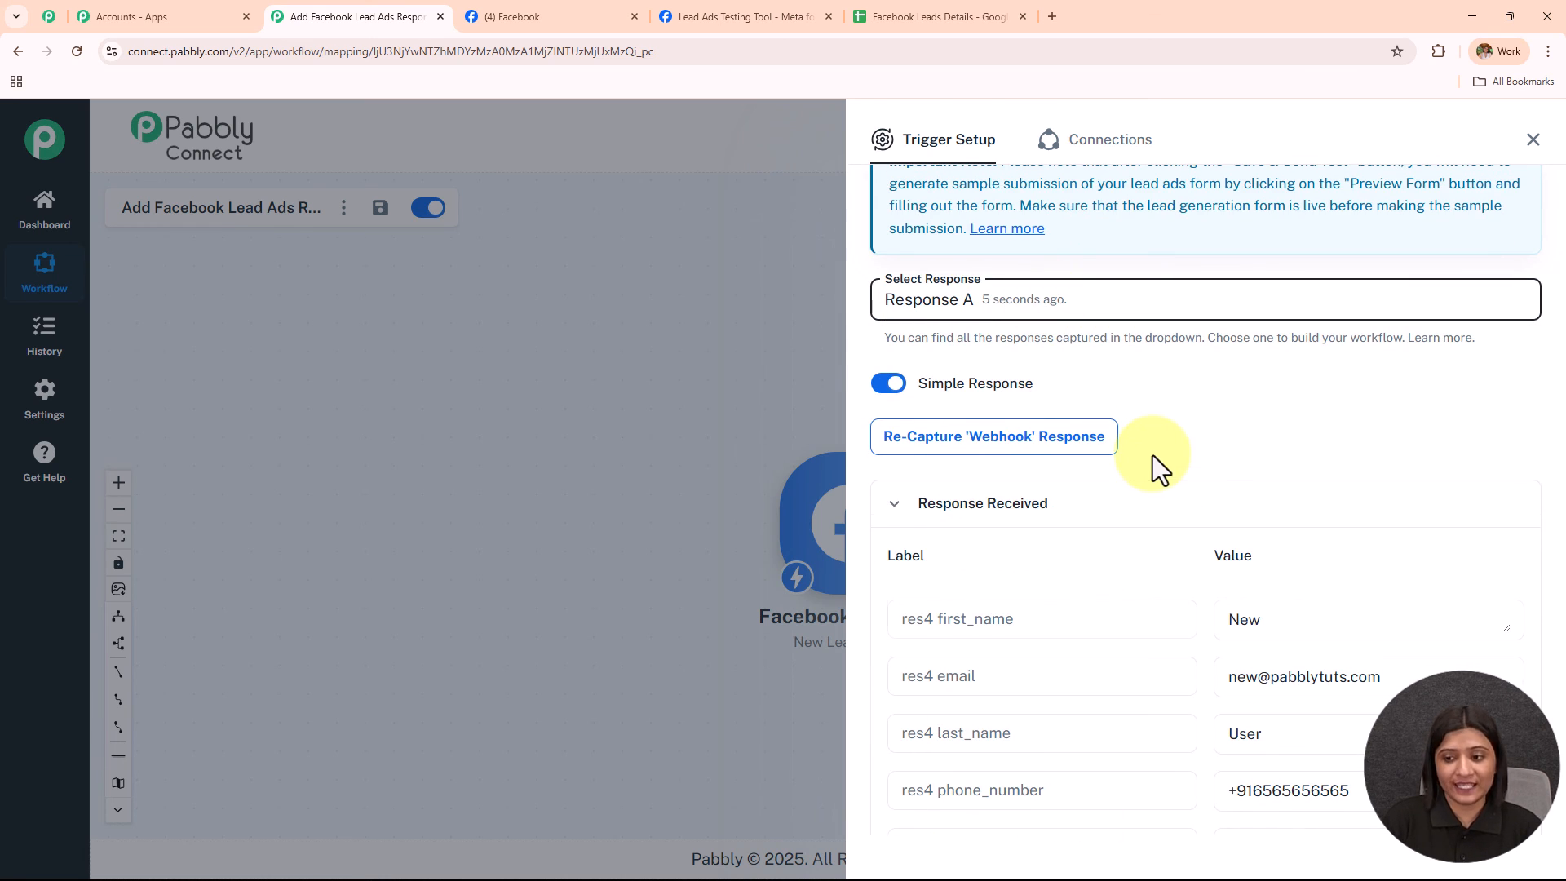
# Check the captured first name, last name, email and phone values under Response Received.
pyautogui.scroll(-3, 1153, 464)
pyautogui.moveTo(1261, 390); pyautogui.dragTo(1163, 399)
pyautogui.moveTo(1223, 506); pyautogui.dragTo(1280, 510)
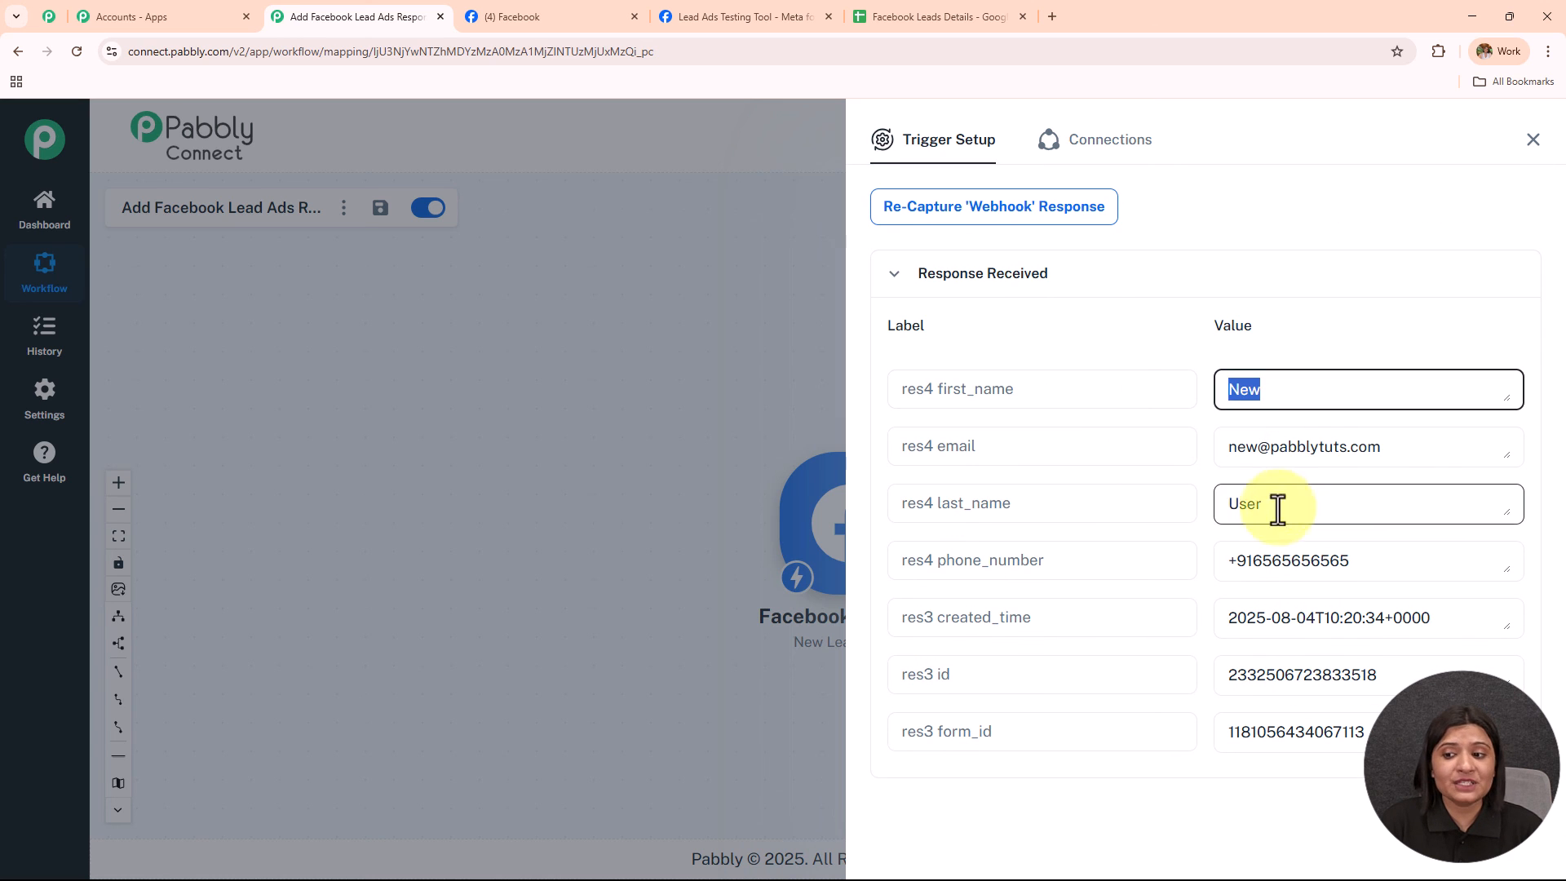
pyautogui.moveTo(1402, 444); pyautogui.dragTo(1142, 493)
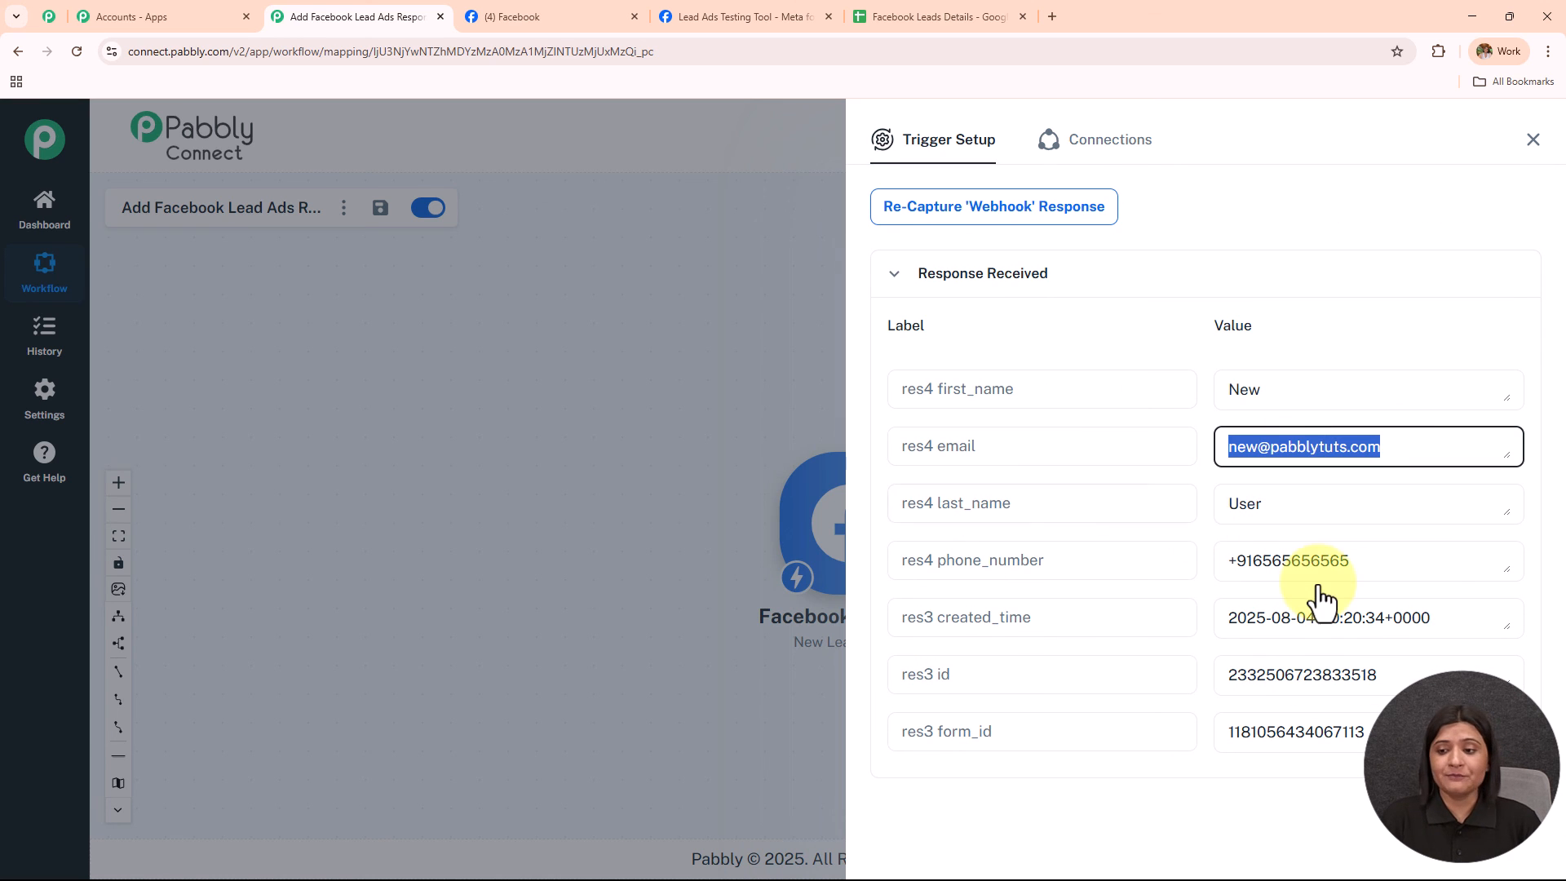
pyautogui.moveTo(1355, 561); pyautogui.dragTo(1077, 570)
pyautogui.moveTo(1337, 393); pyautogui.dragTo(1111, 458)
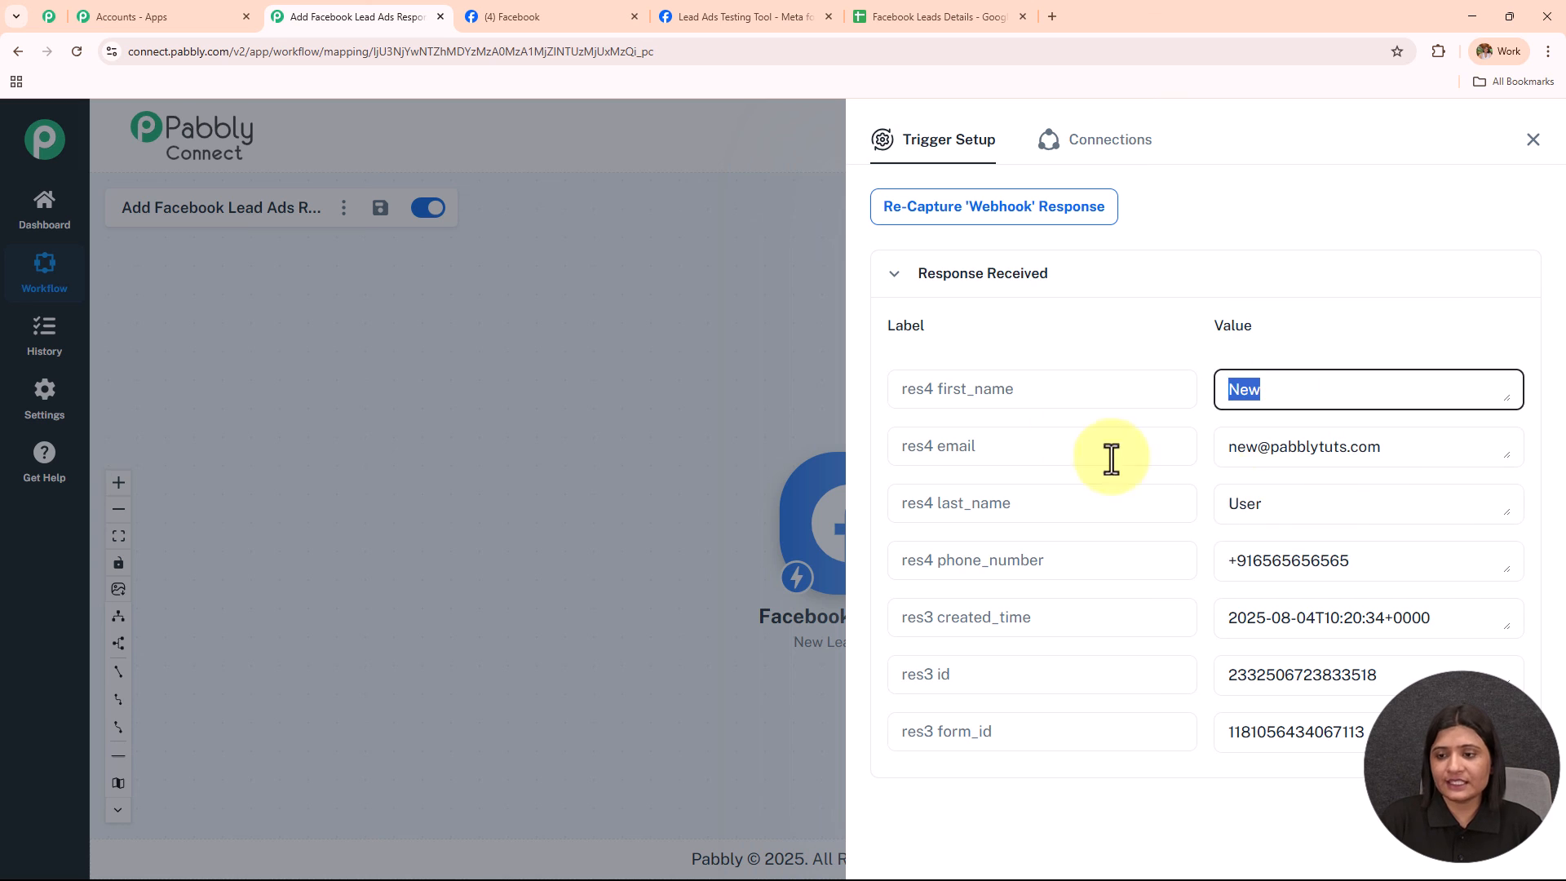
pyautogui.moveTo(1305, 506); pyautogui.dragTo(1115, 521)
pyautogui.moveTo(1426, 441); pyautogui.dragTo(1020, 501)
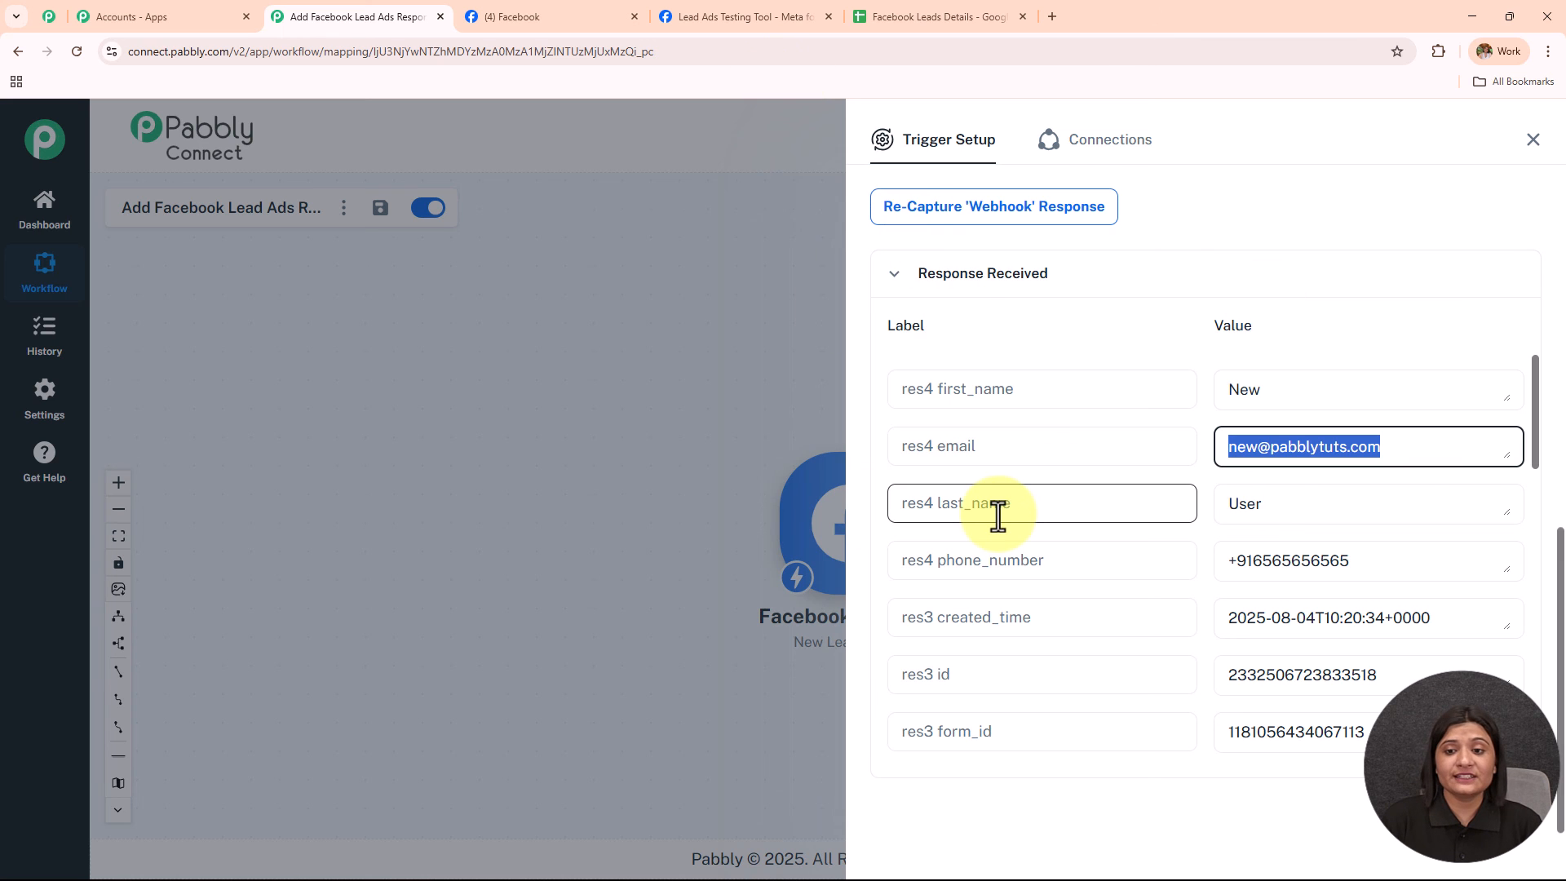
# Close the Trigger Setup panel and move the Facebook Lead Ads node left.
pyautogui.click(1532, 141)
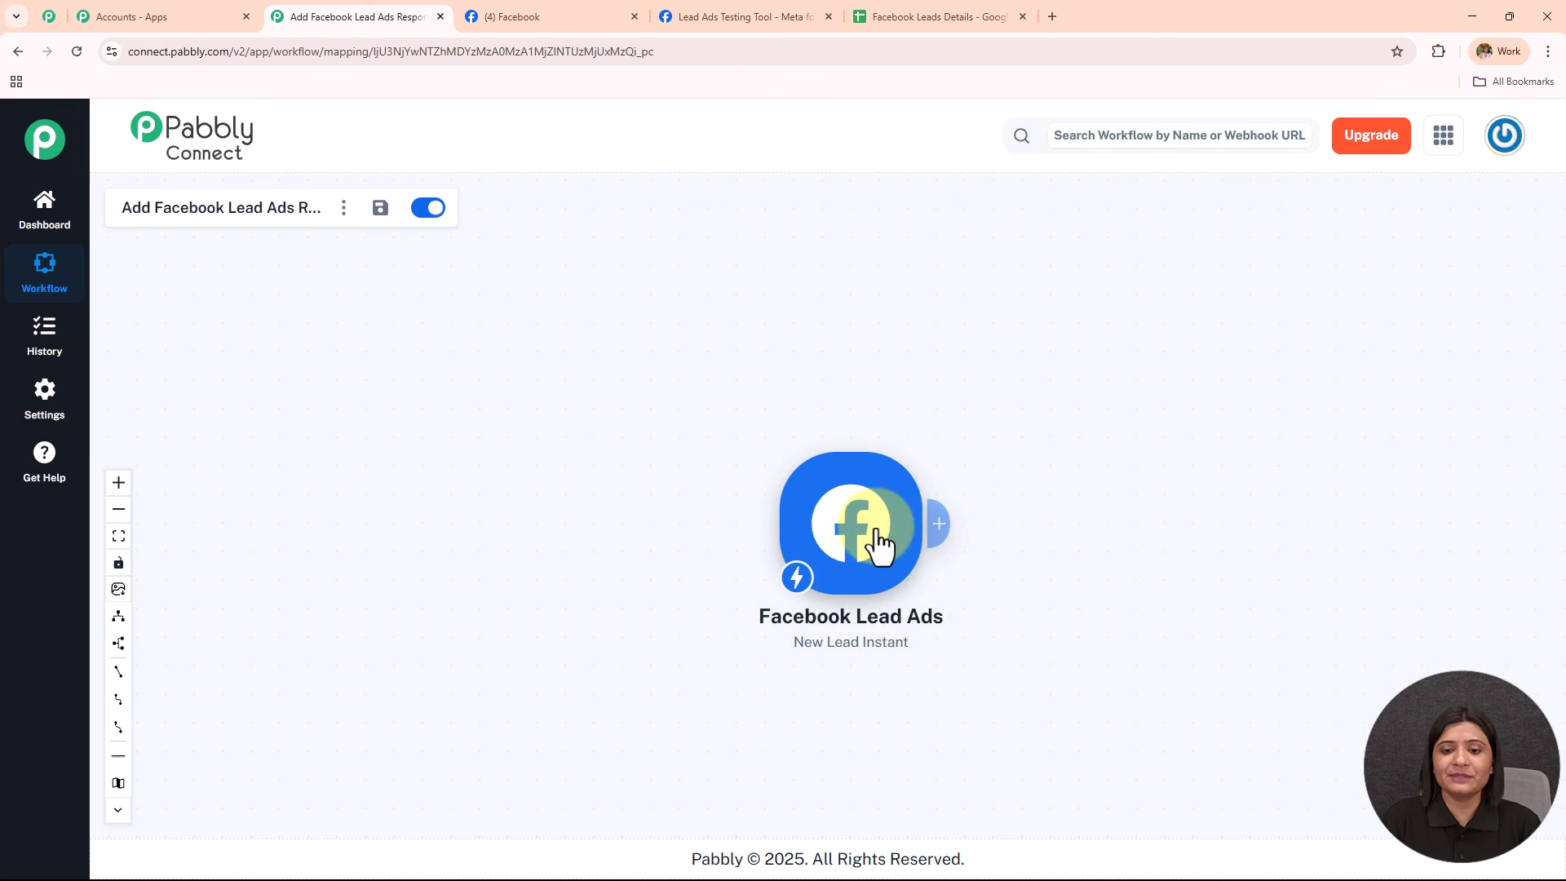
pyautogui.moveTo(881, 547); pyautogui.dragTo(421, 472)
pyautogui.scroll(3, 447, 472)
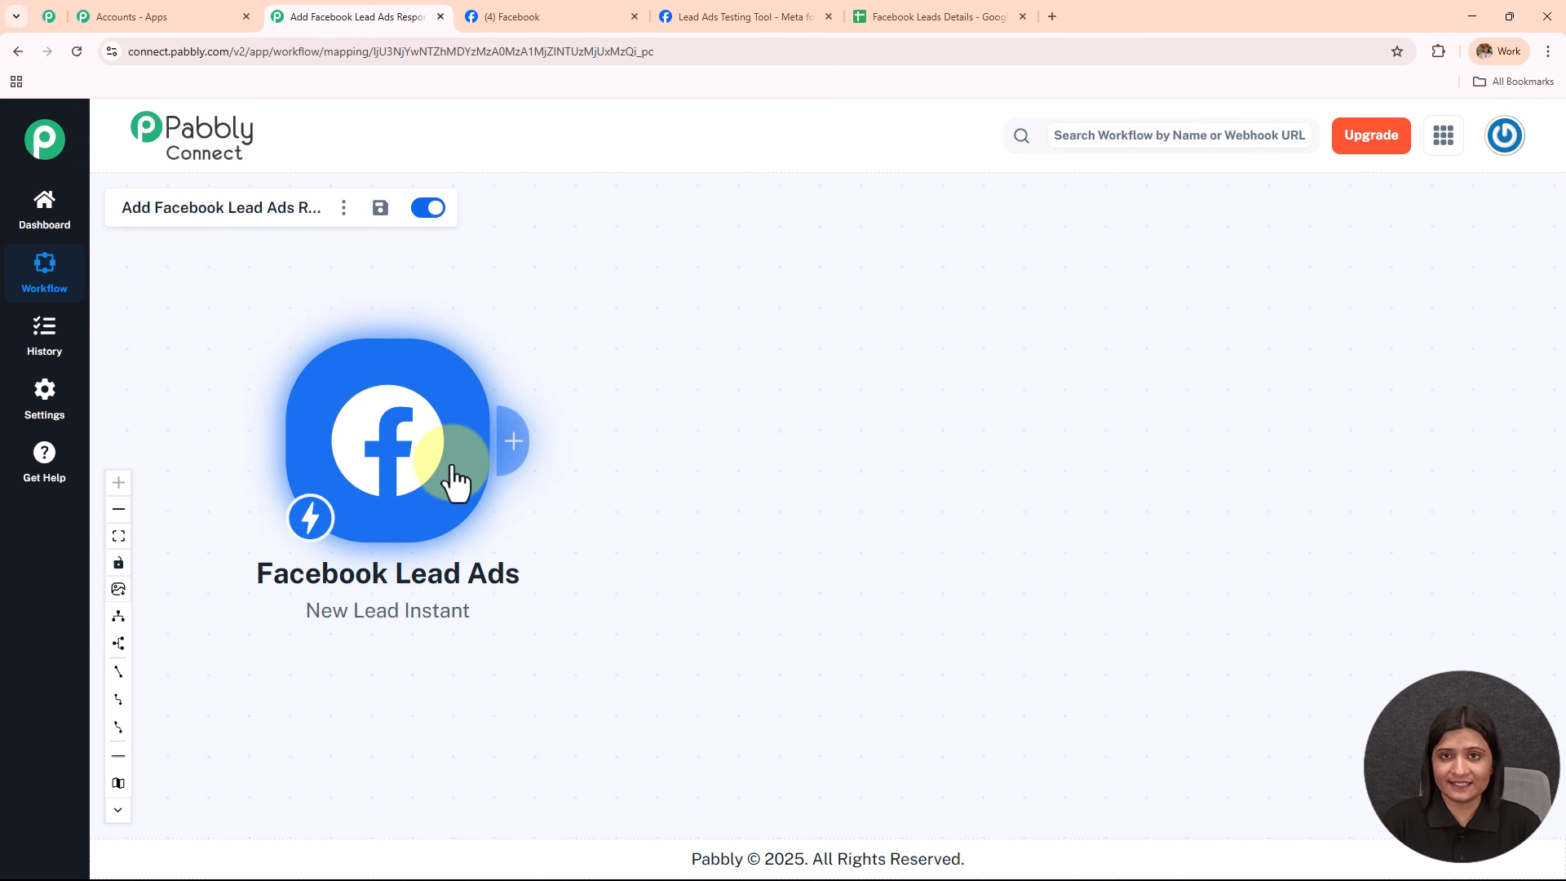
pyautogui.scroll(-3, 454, 481)
# Glance at the testing tool, Facebook page and Facebook Leads Details spreadsheet, then return.
pyautogui.click(693, 12)
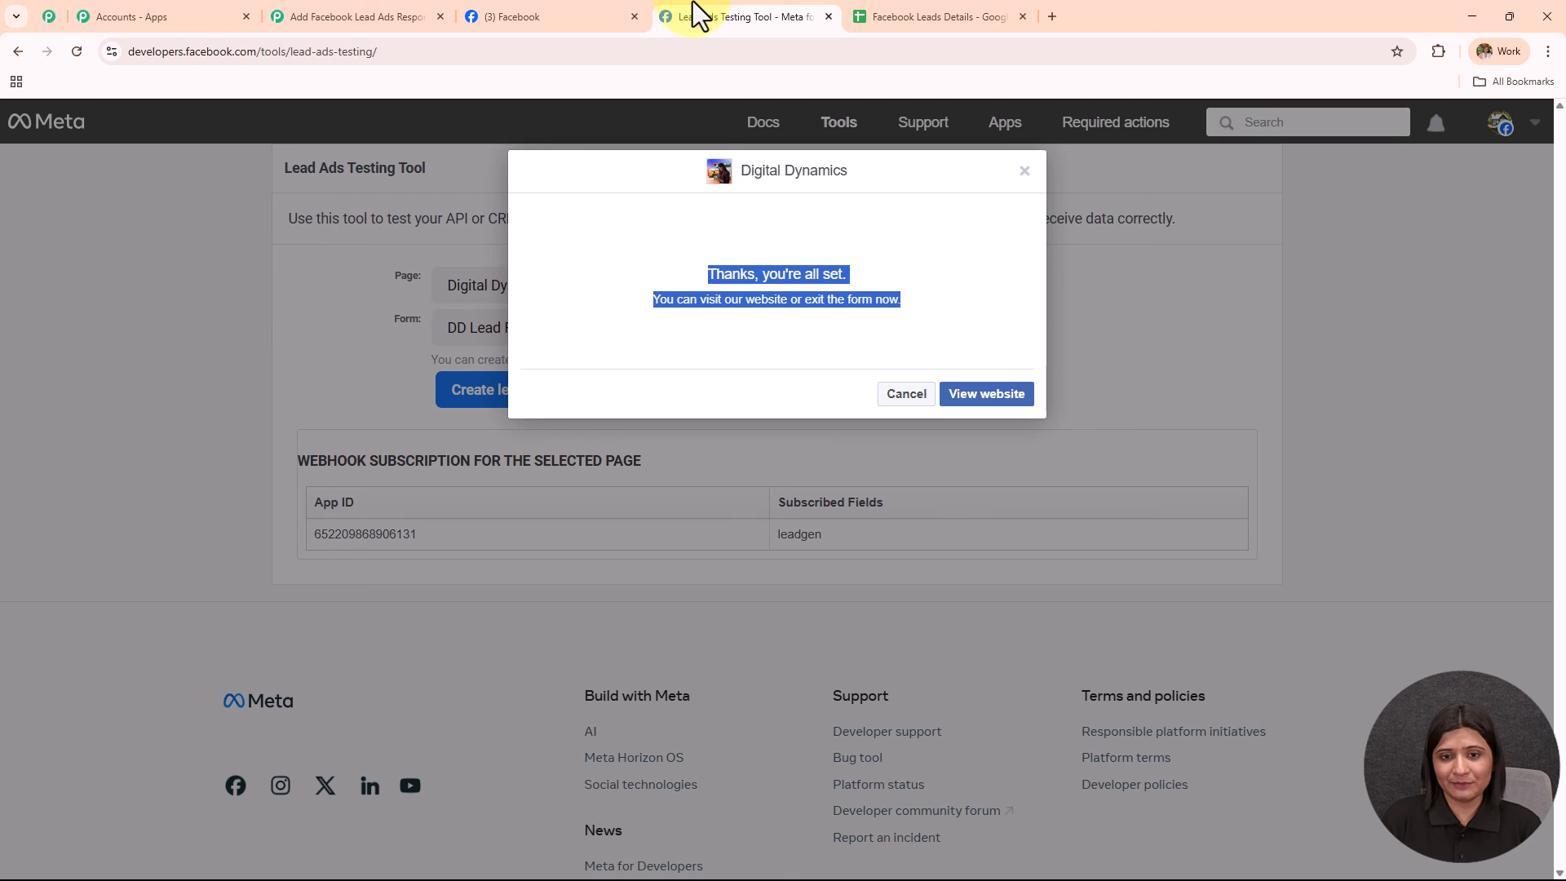
pyautogui.click(540, 18)
pyautogui.scroll(3, 717, 403)
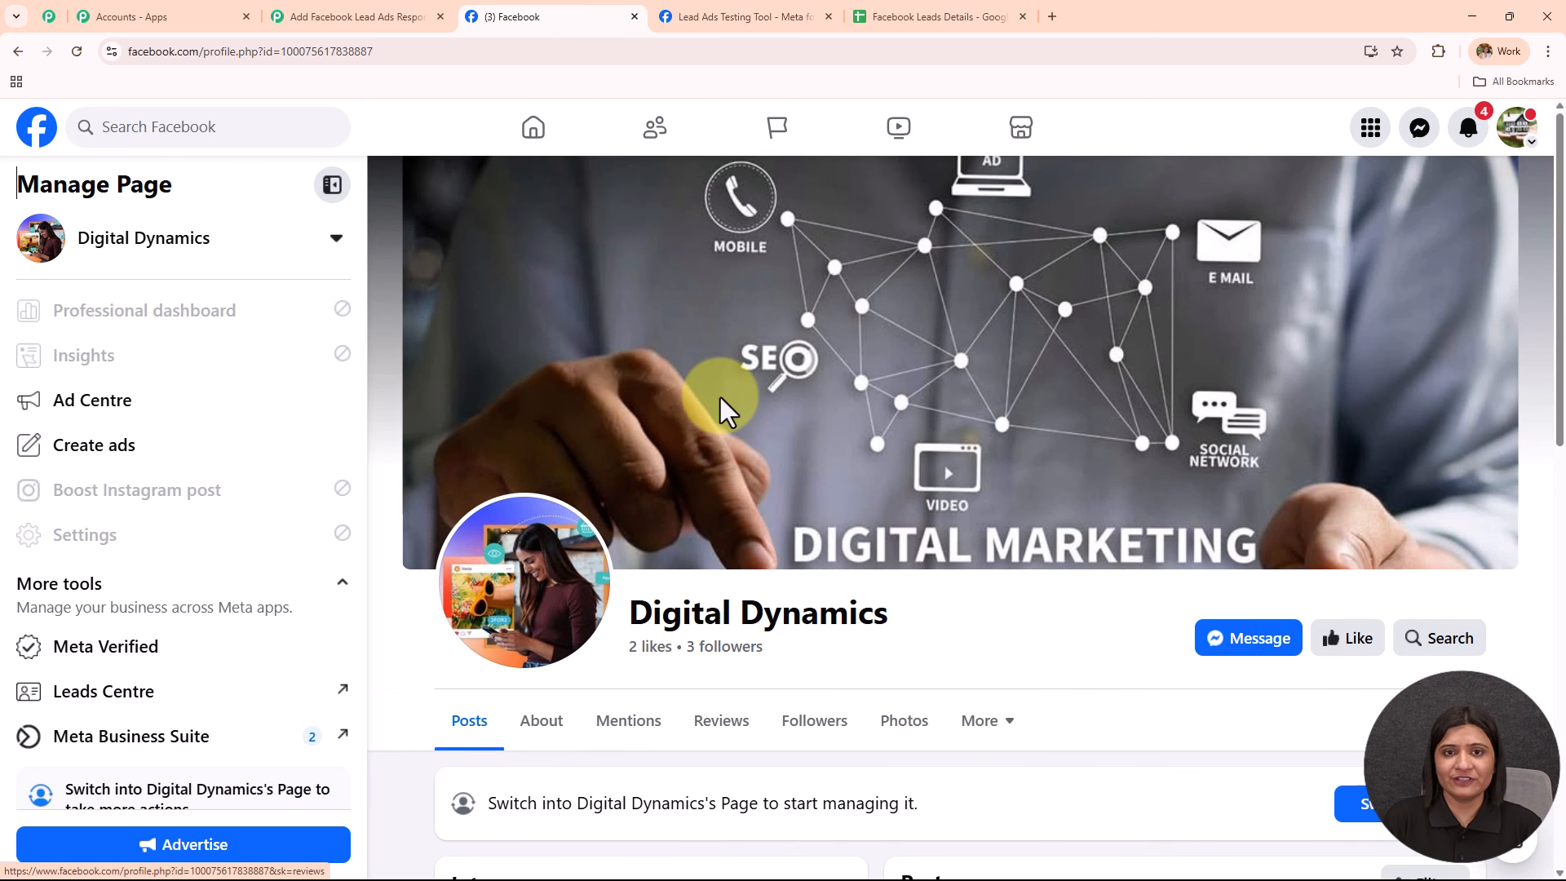
pyautogui.click(374, 13)
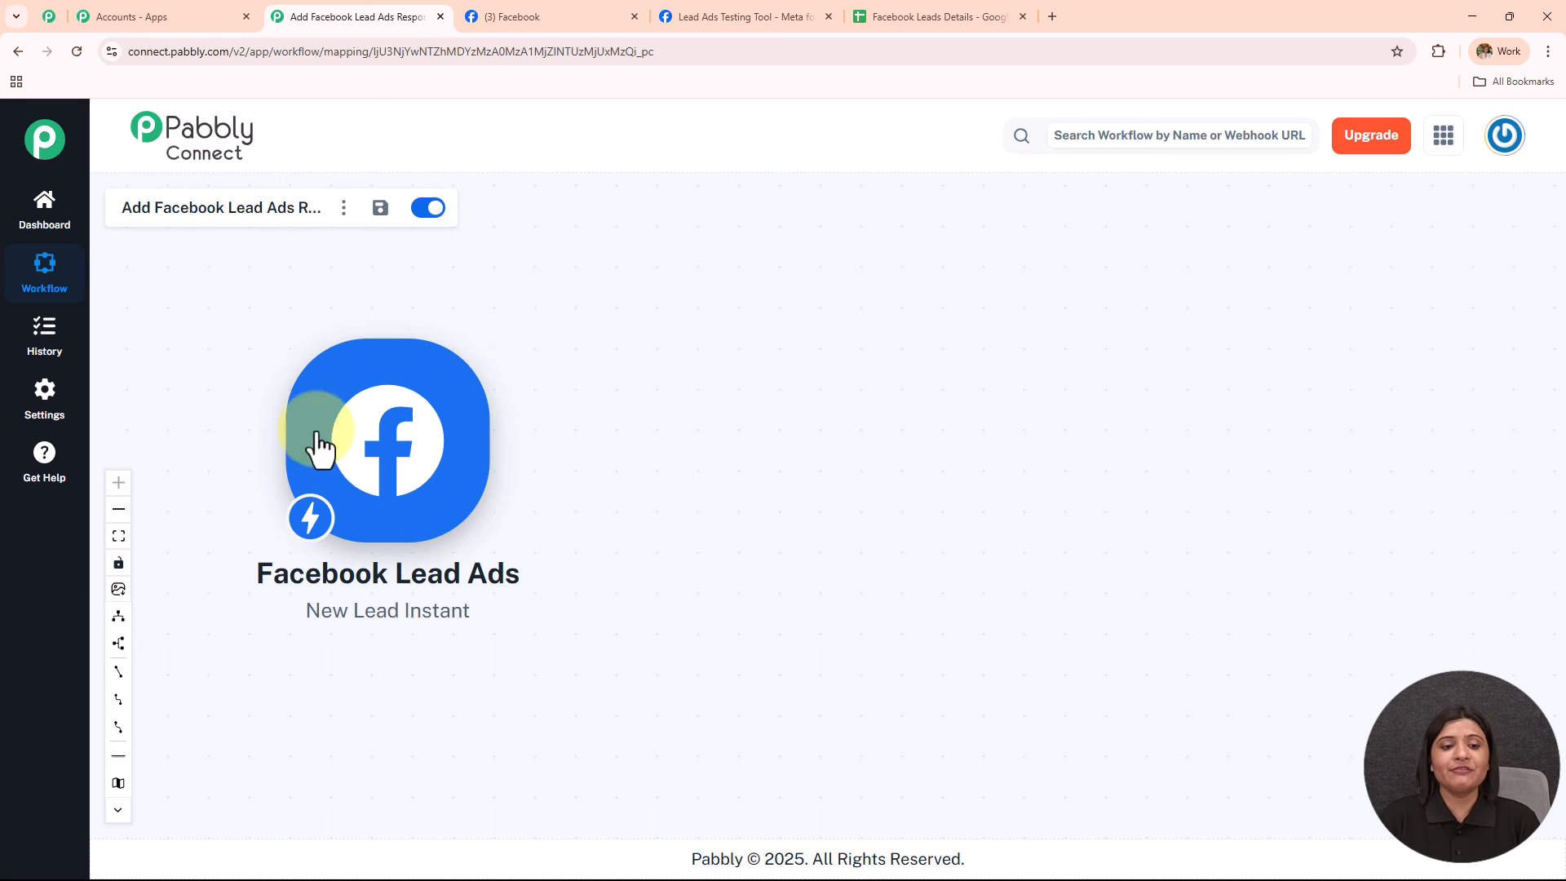
pyautogui.moveTo(441, 531)
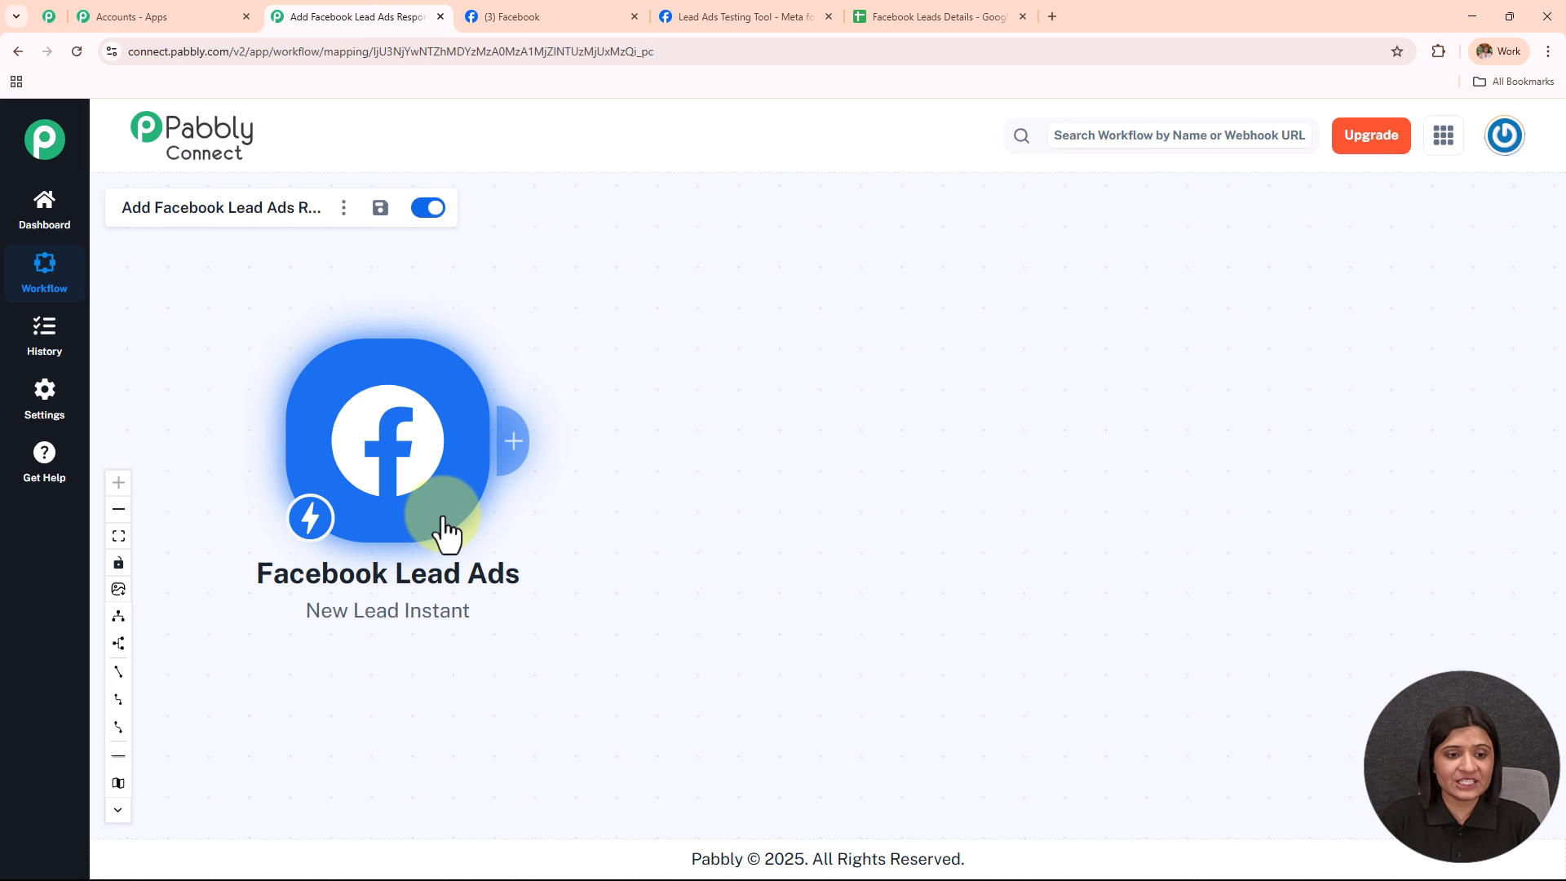
pyautogui.click(937, 18)
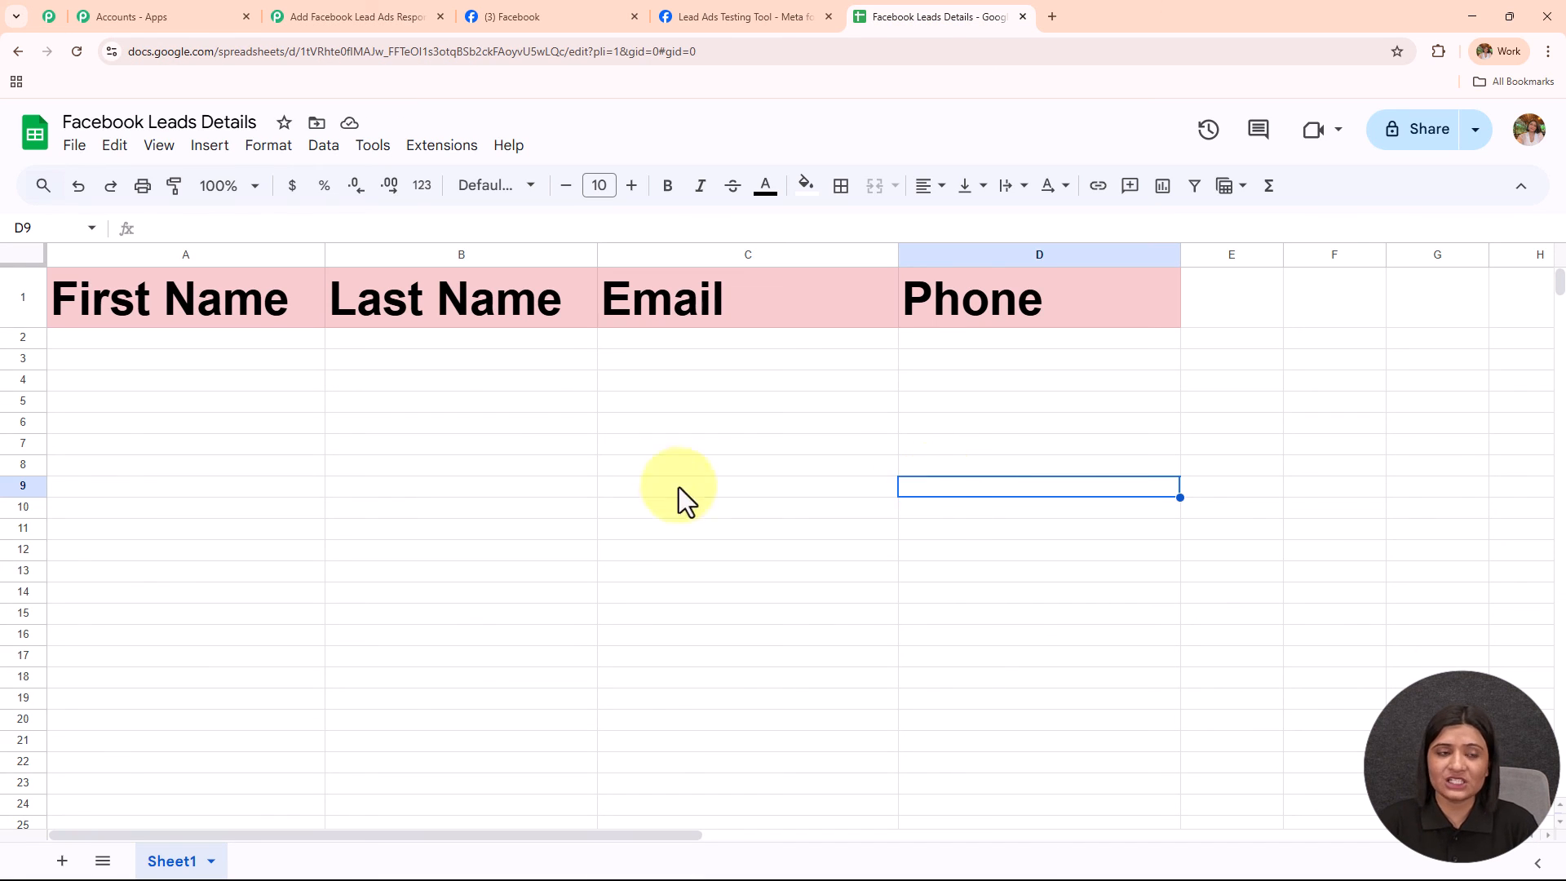
pyautogui.click(380, 13)
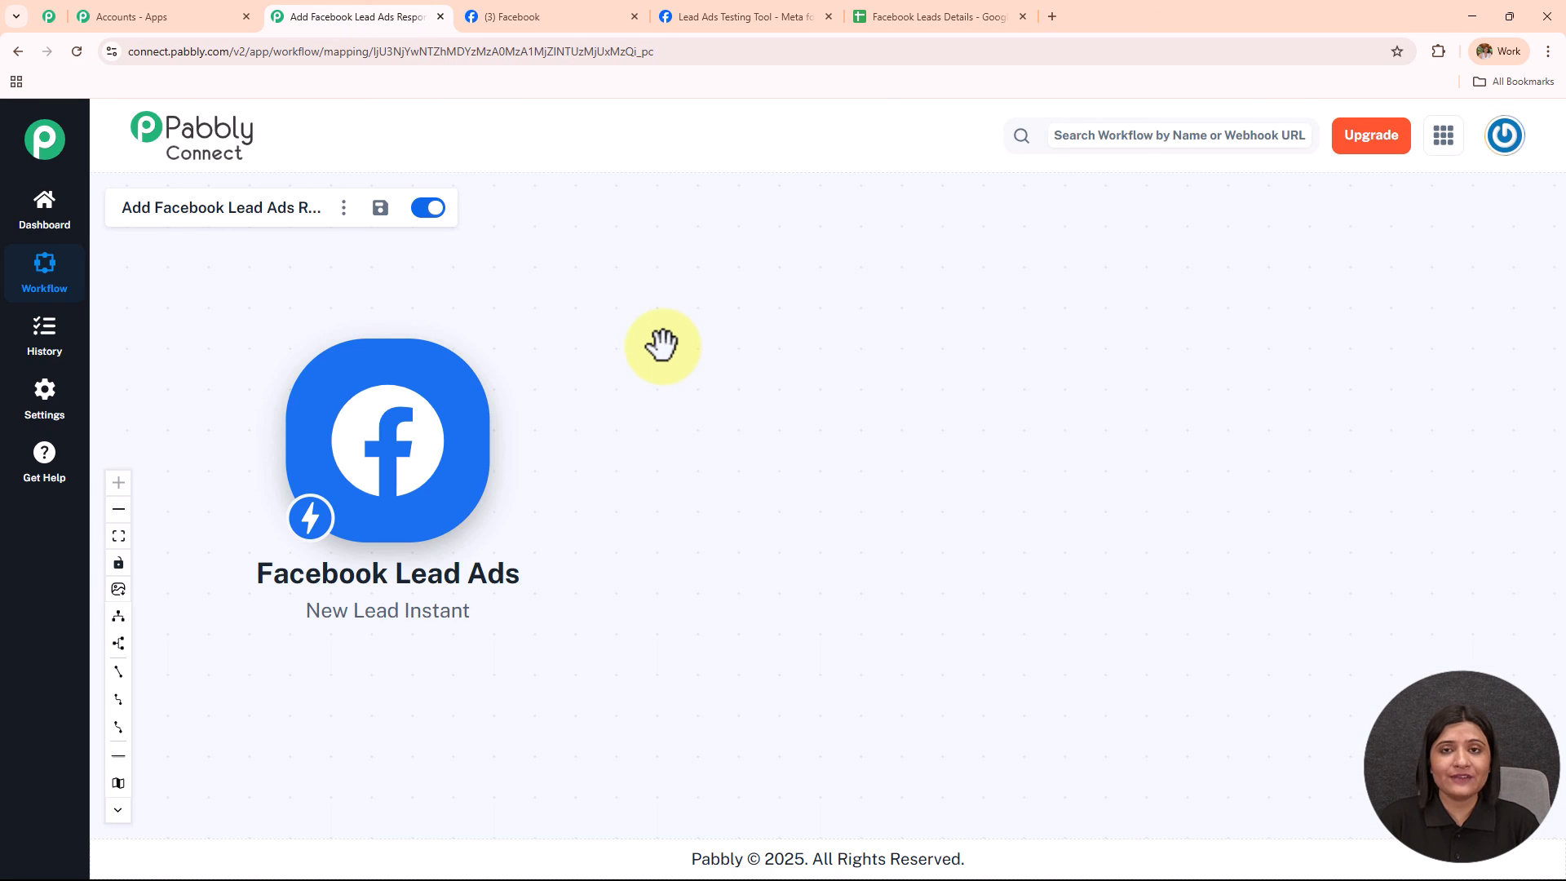
pyautogui.moveTo(468, 465)
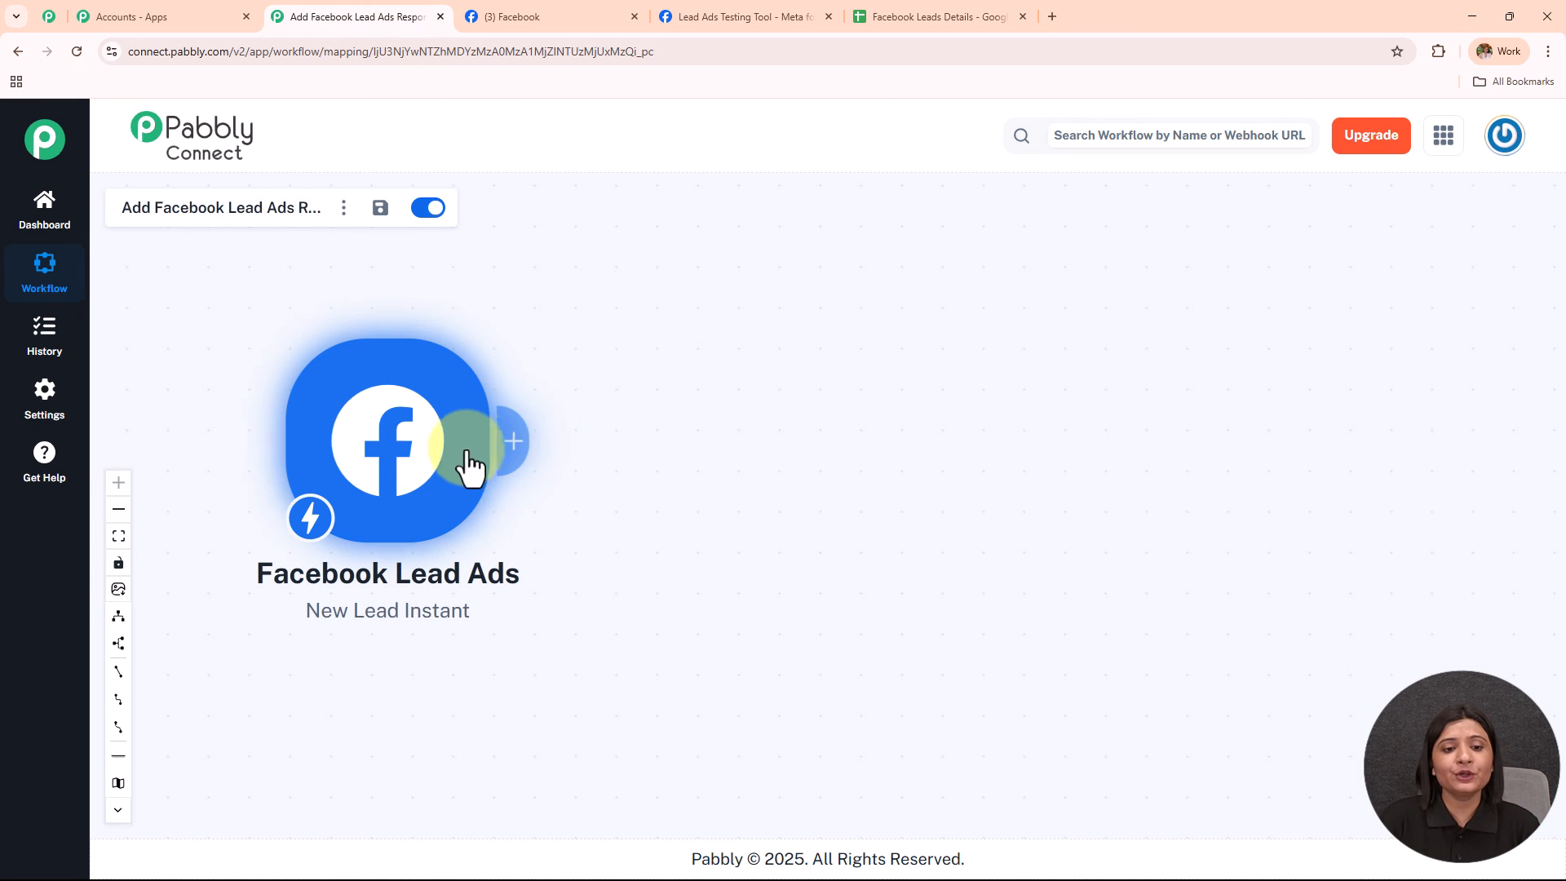
# Add a Google Sheets action with the Add New Row event and begin connecting it.
pyautogui.click(513, 445)
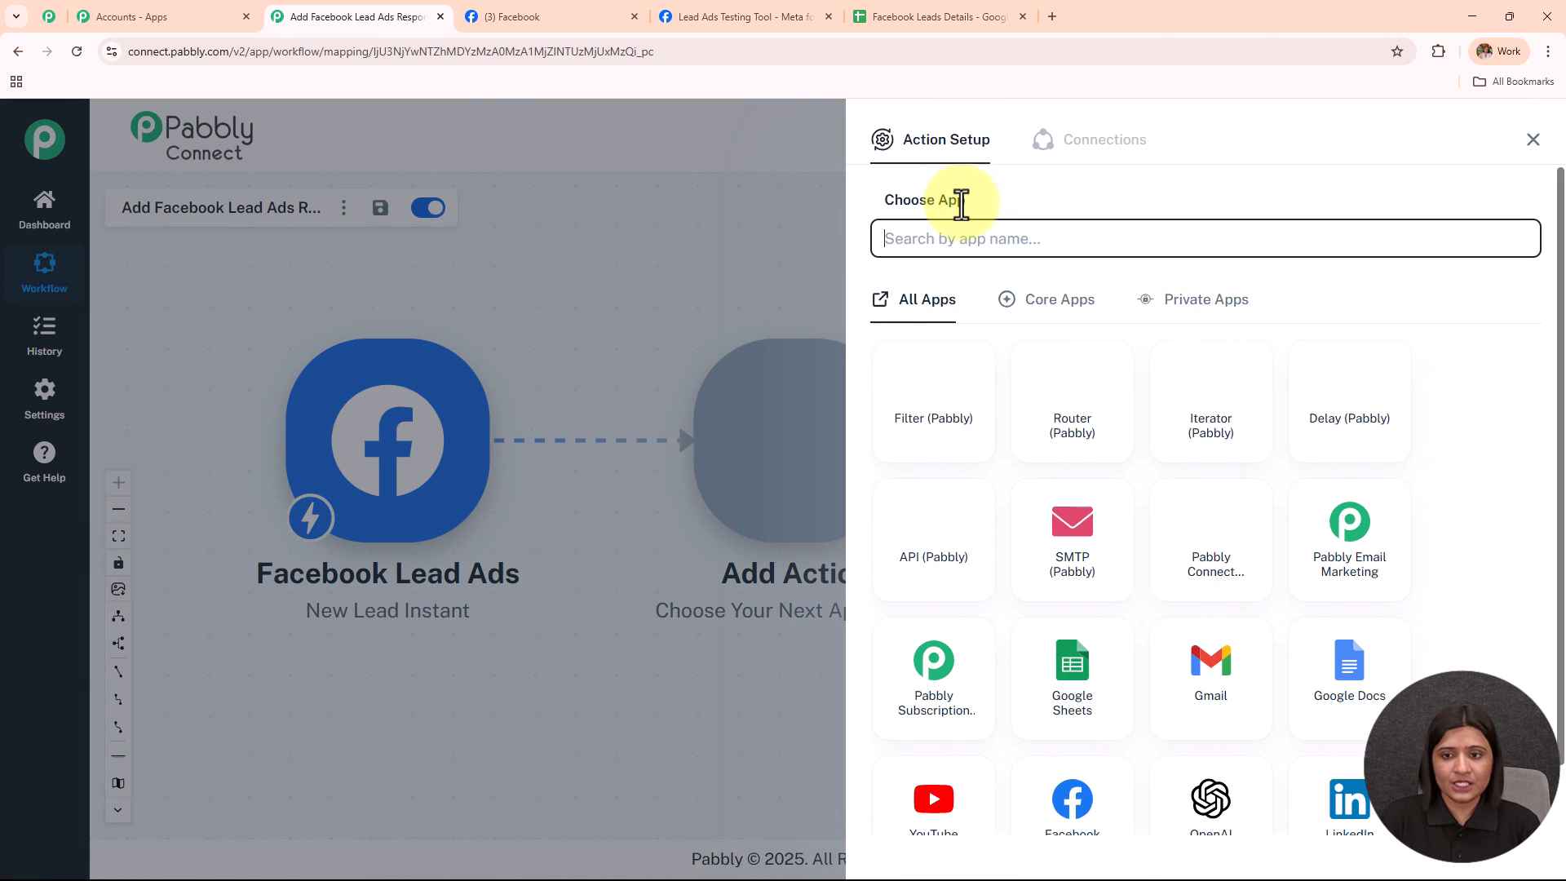
pyautogui.write('Sheets')
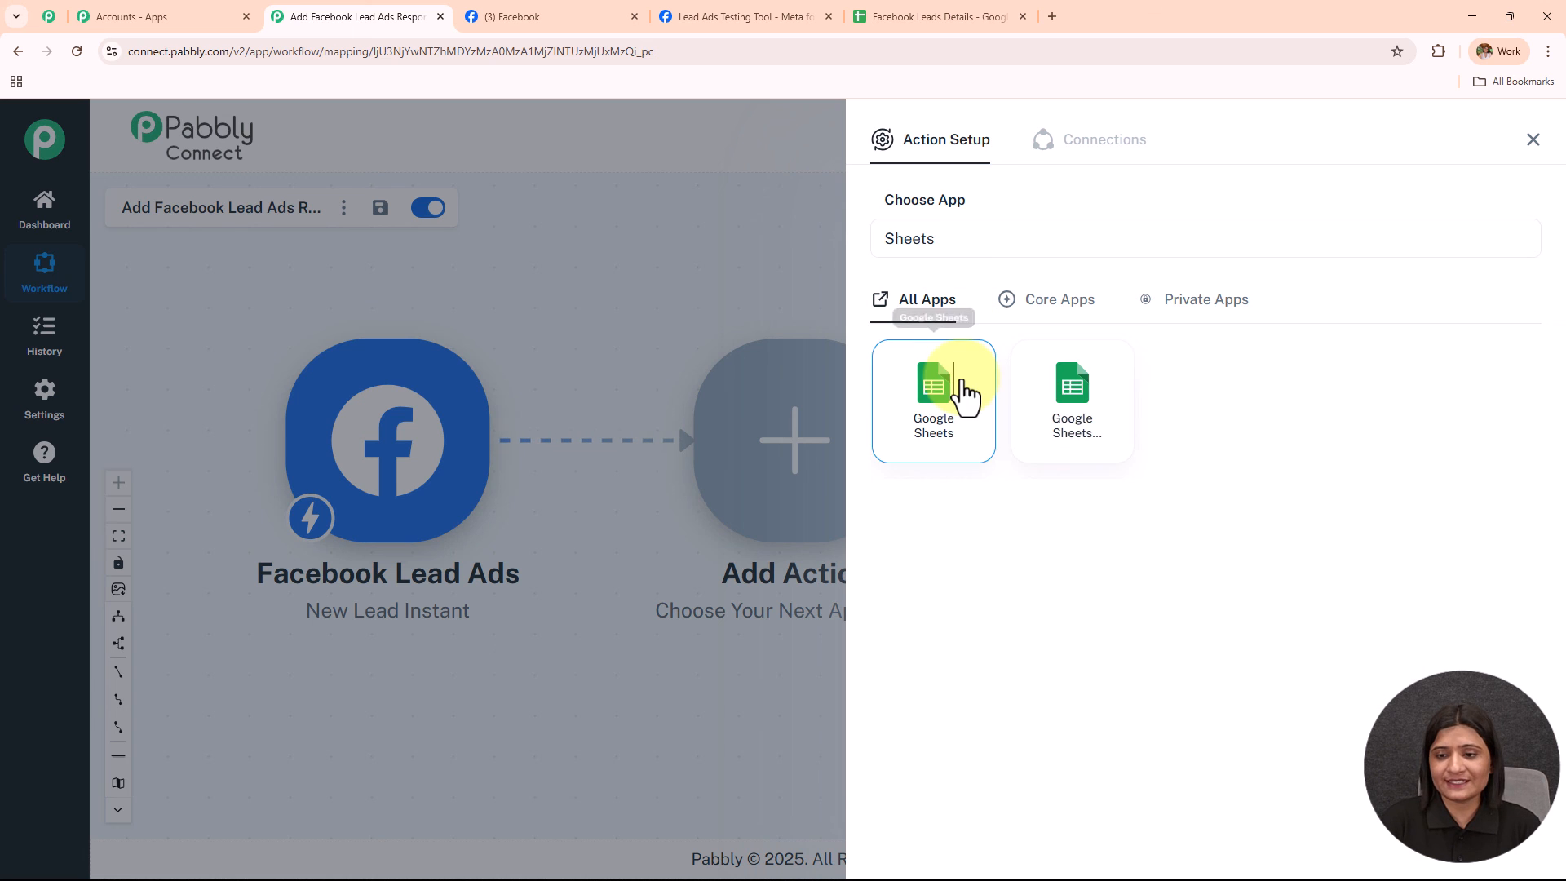
pyautogui.click(965, 393)
pyautogui.click(957, 337)
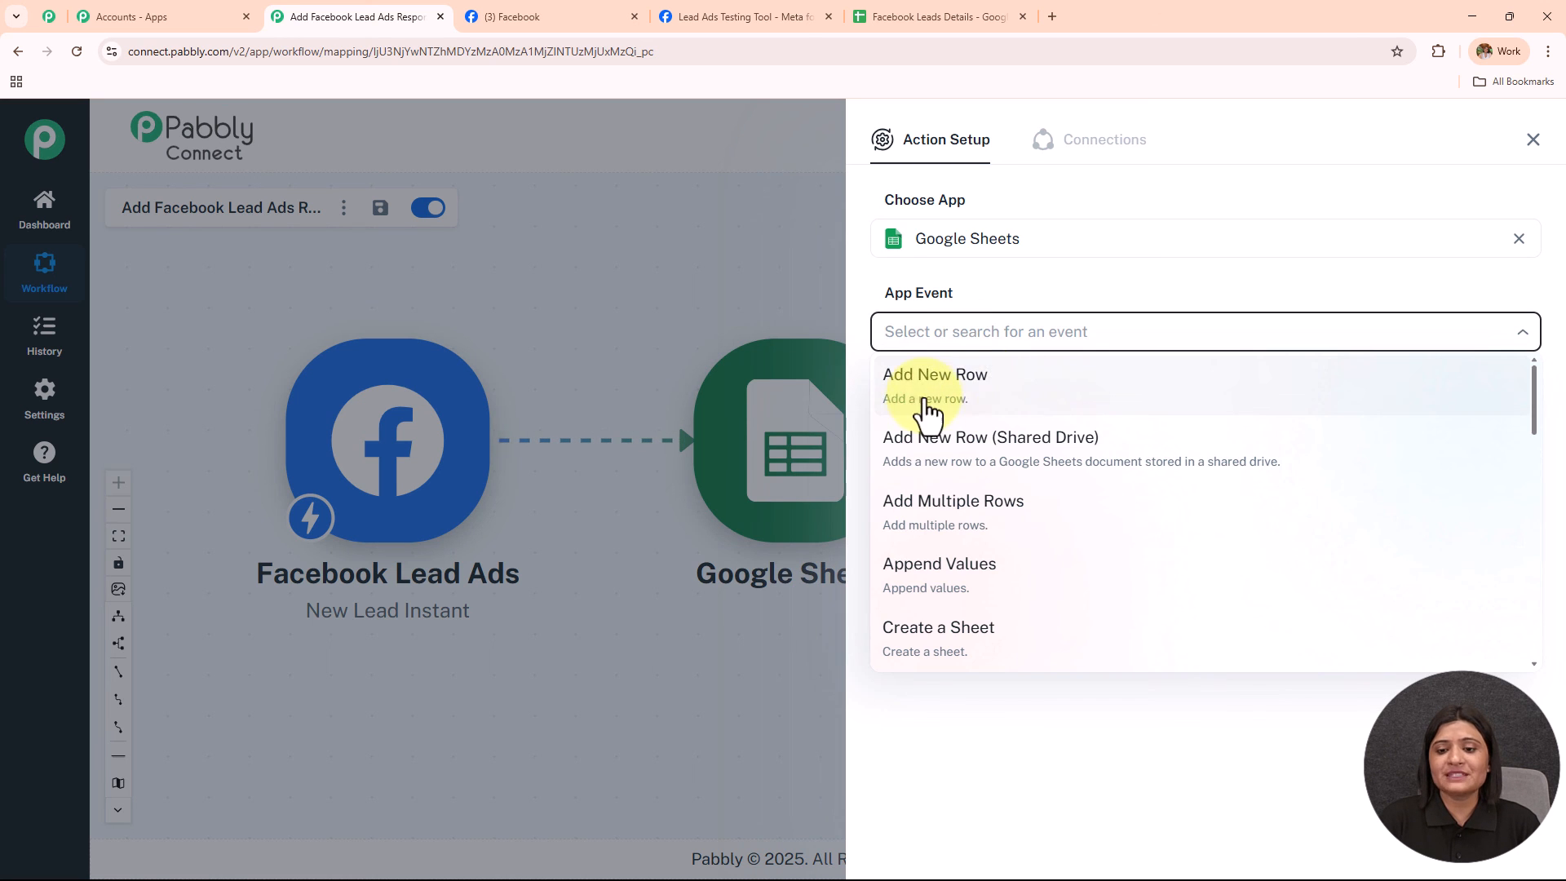
pyautogui.click(991, 406)
pyautogui.click(952, 398)
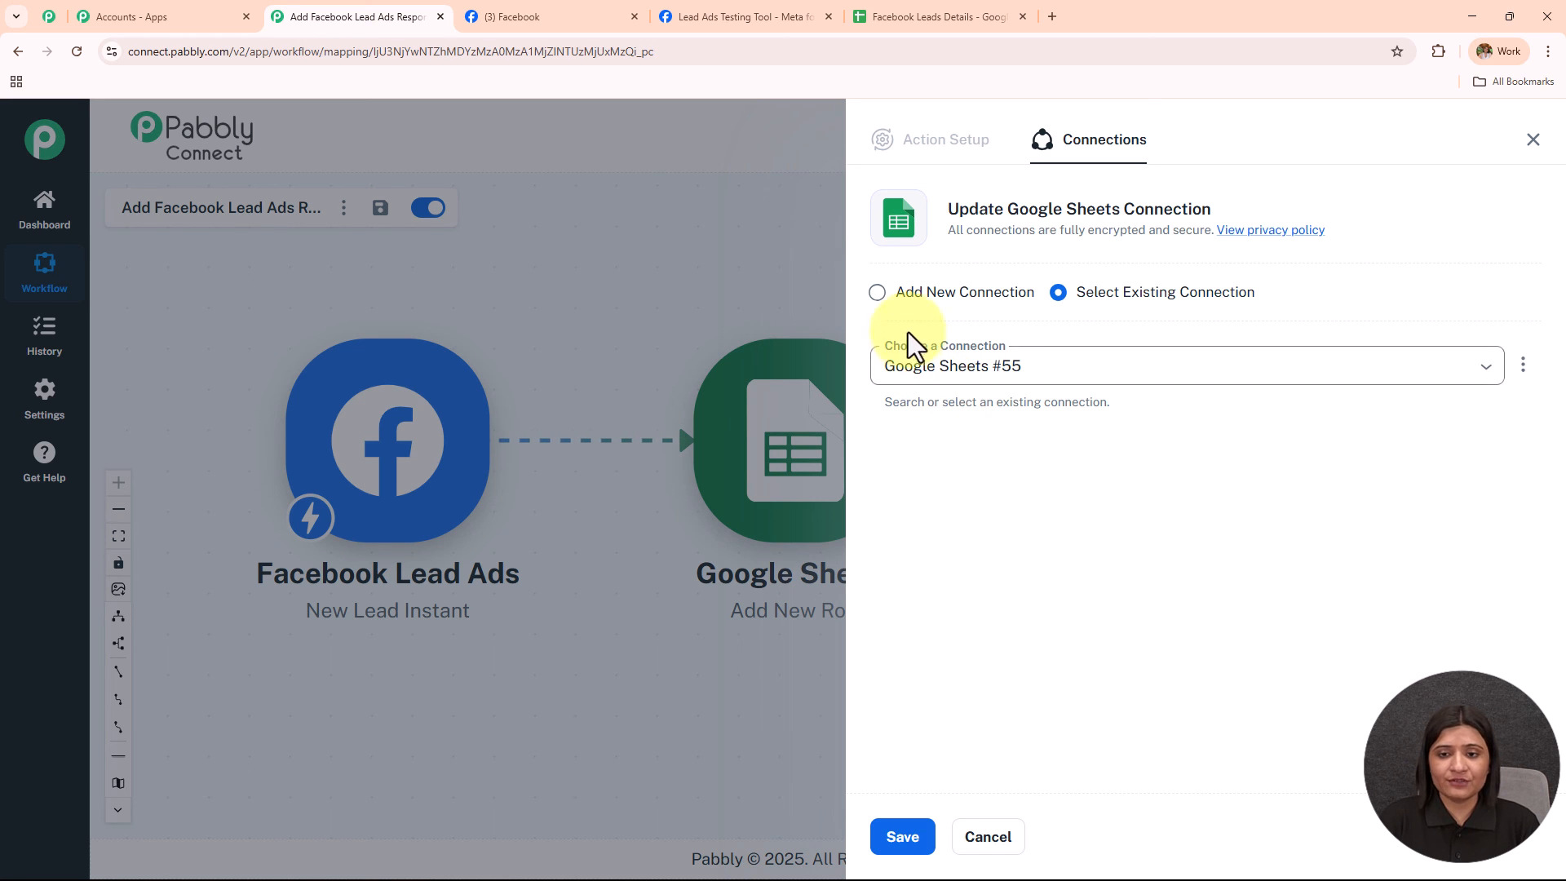
# Add a new Google Sheets connection by signing in with Google and allowing Pabbly access.
pyautogui.click(878, 293)
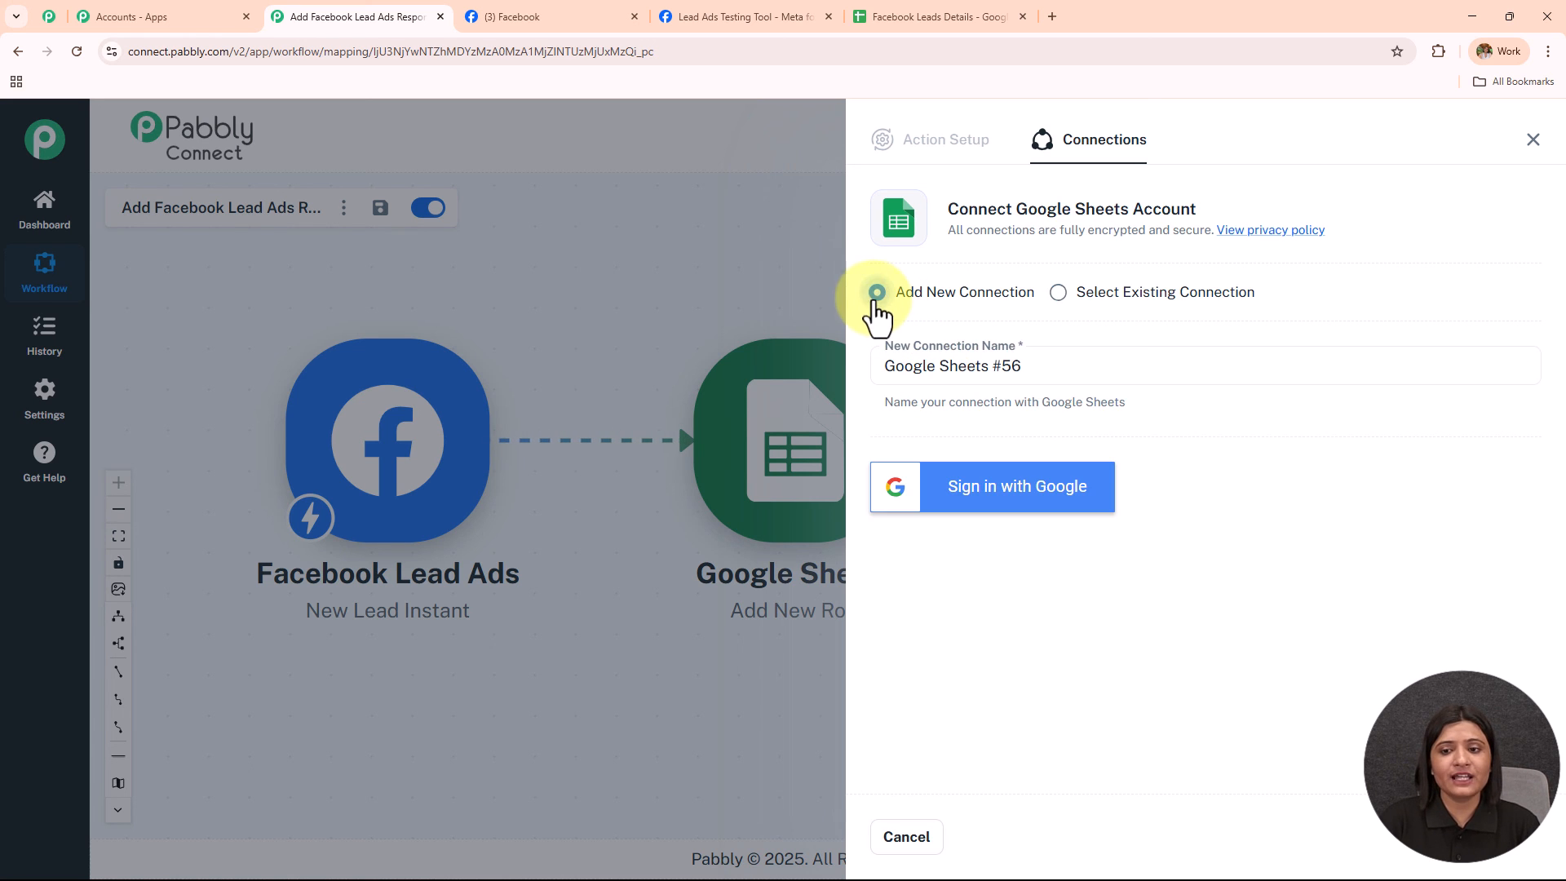
pyautogui.click(1049, 489)
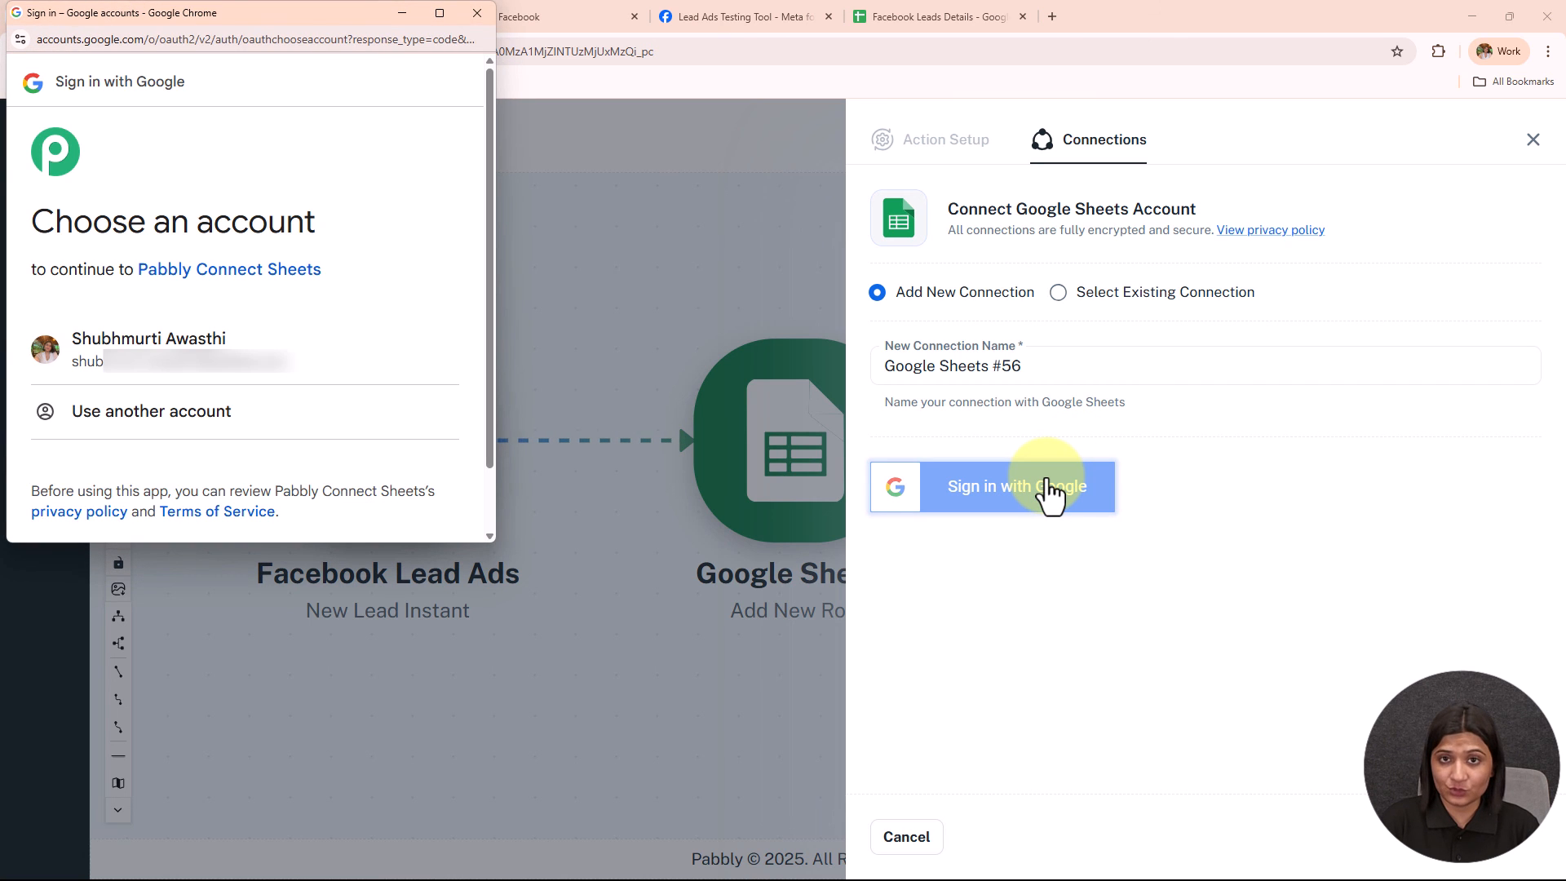
pyautogui.click(347, 363)
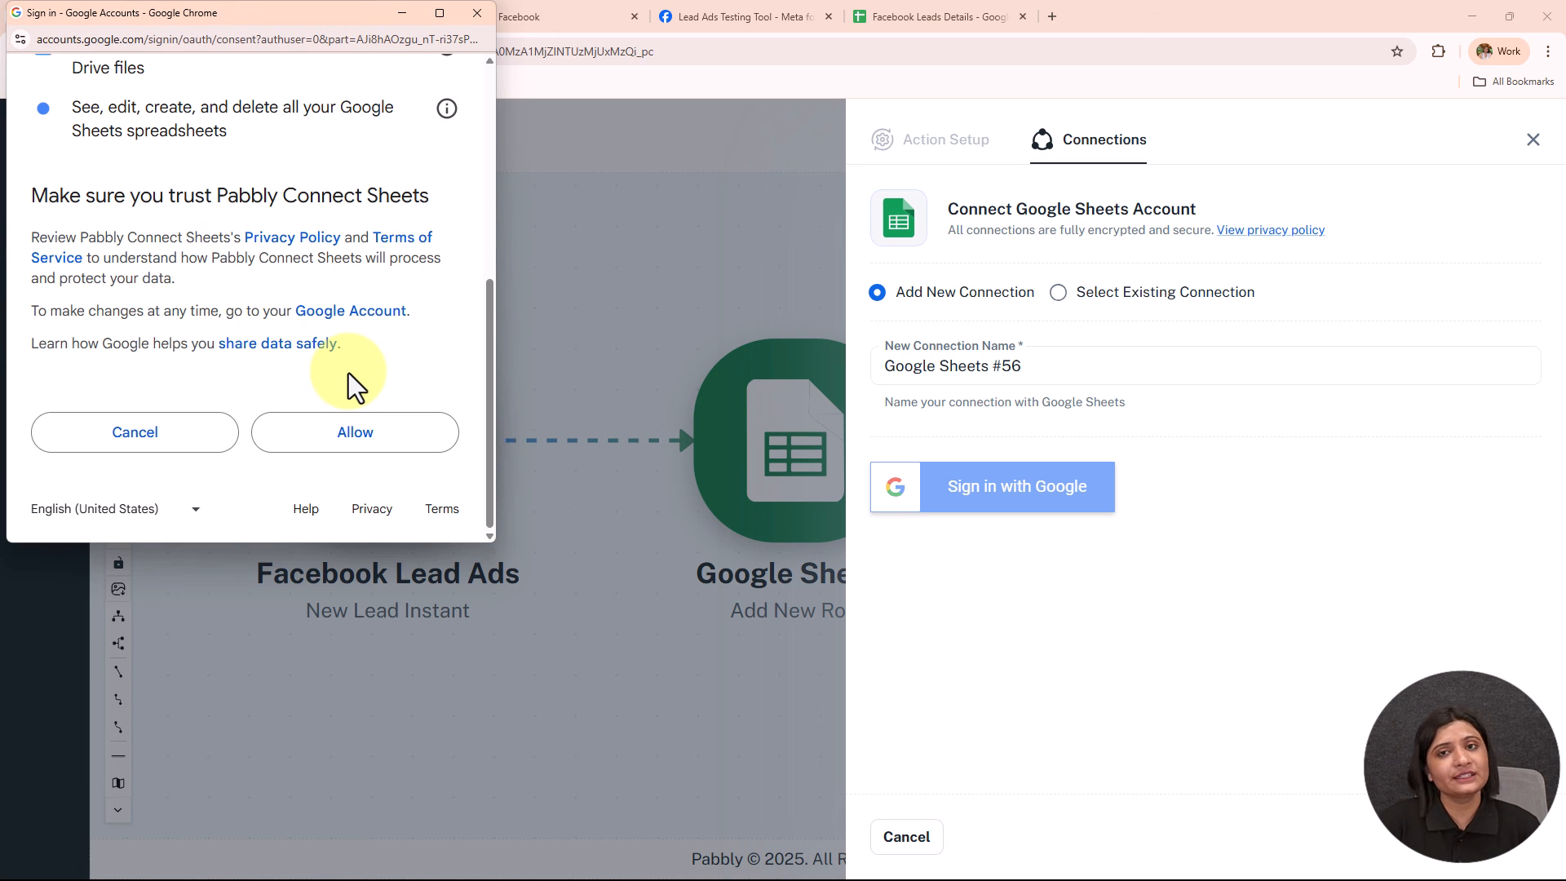
pyautogui.click(365, 444)
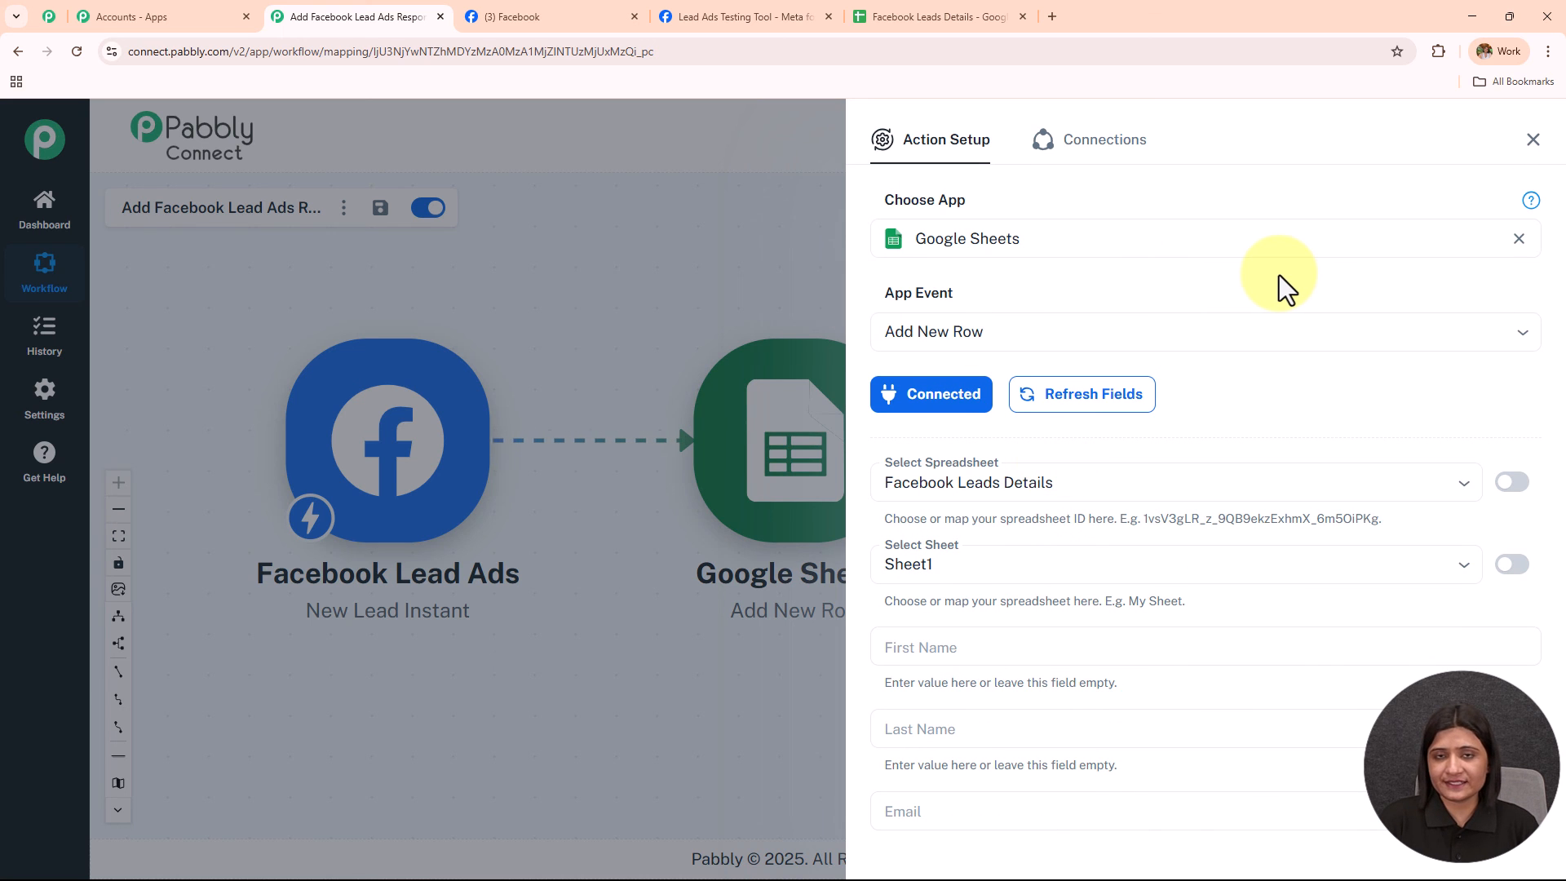
# Browse the available spreadsheets and compare them with the target spreadsheet's columns in Google Sheets.
pyautogui.scroll(-5, 1240, 306)
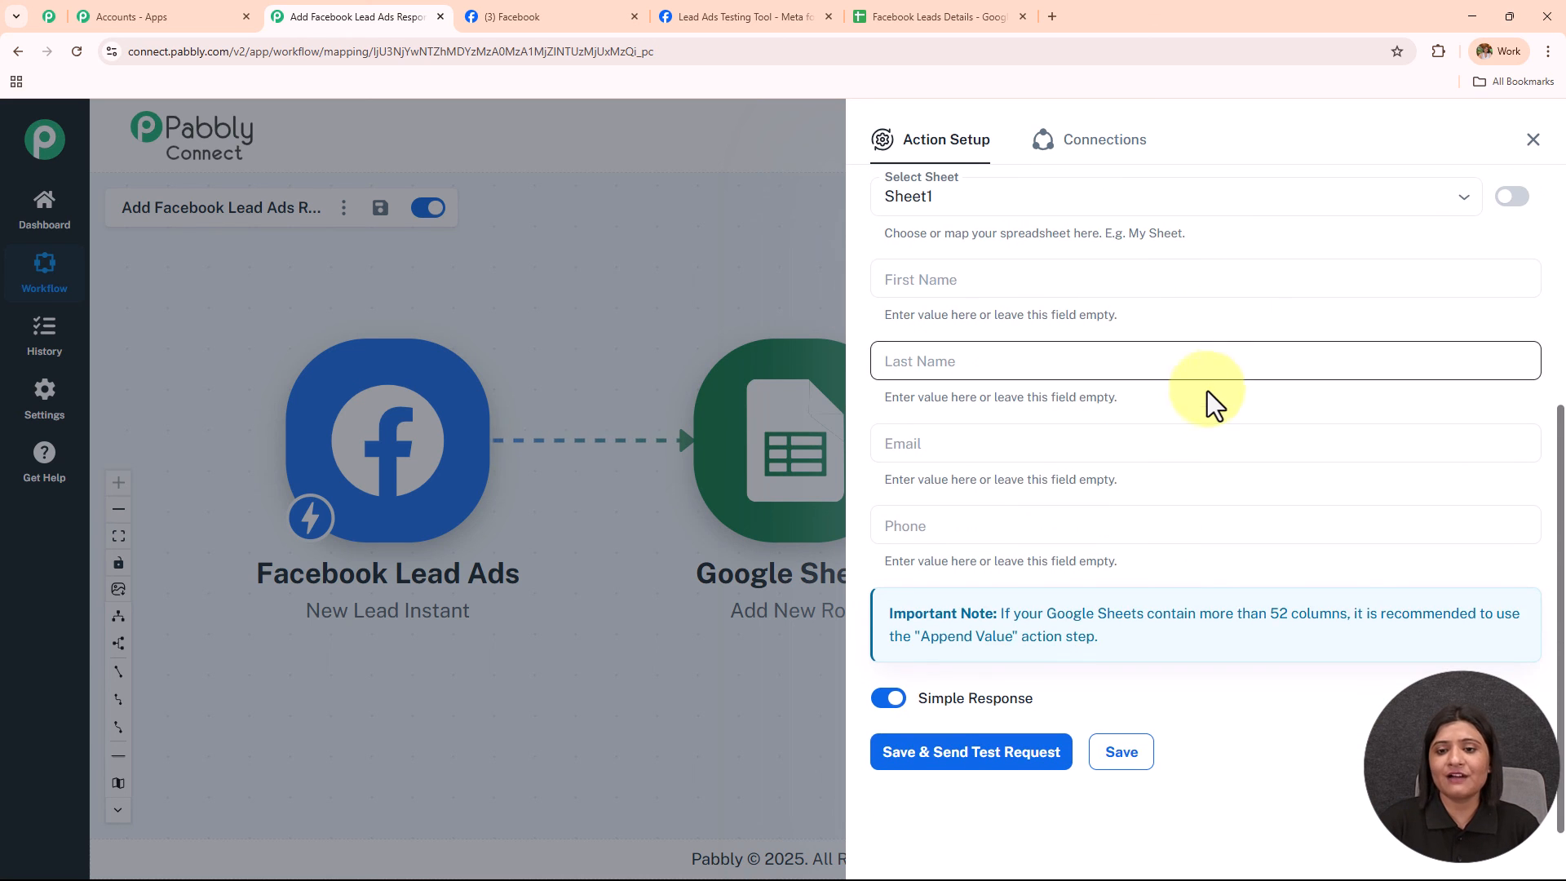
pyautogui.scroll(4, 1207, 390)
pyautogui.click(1172, 449)
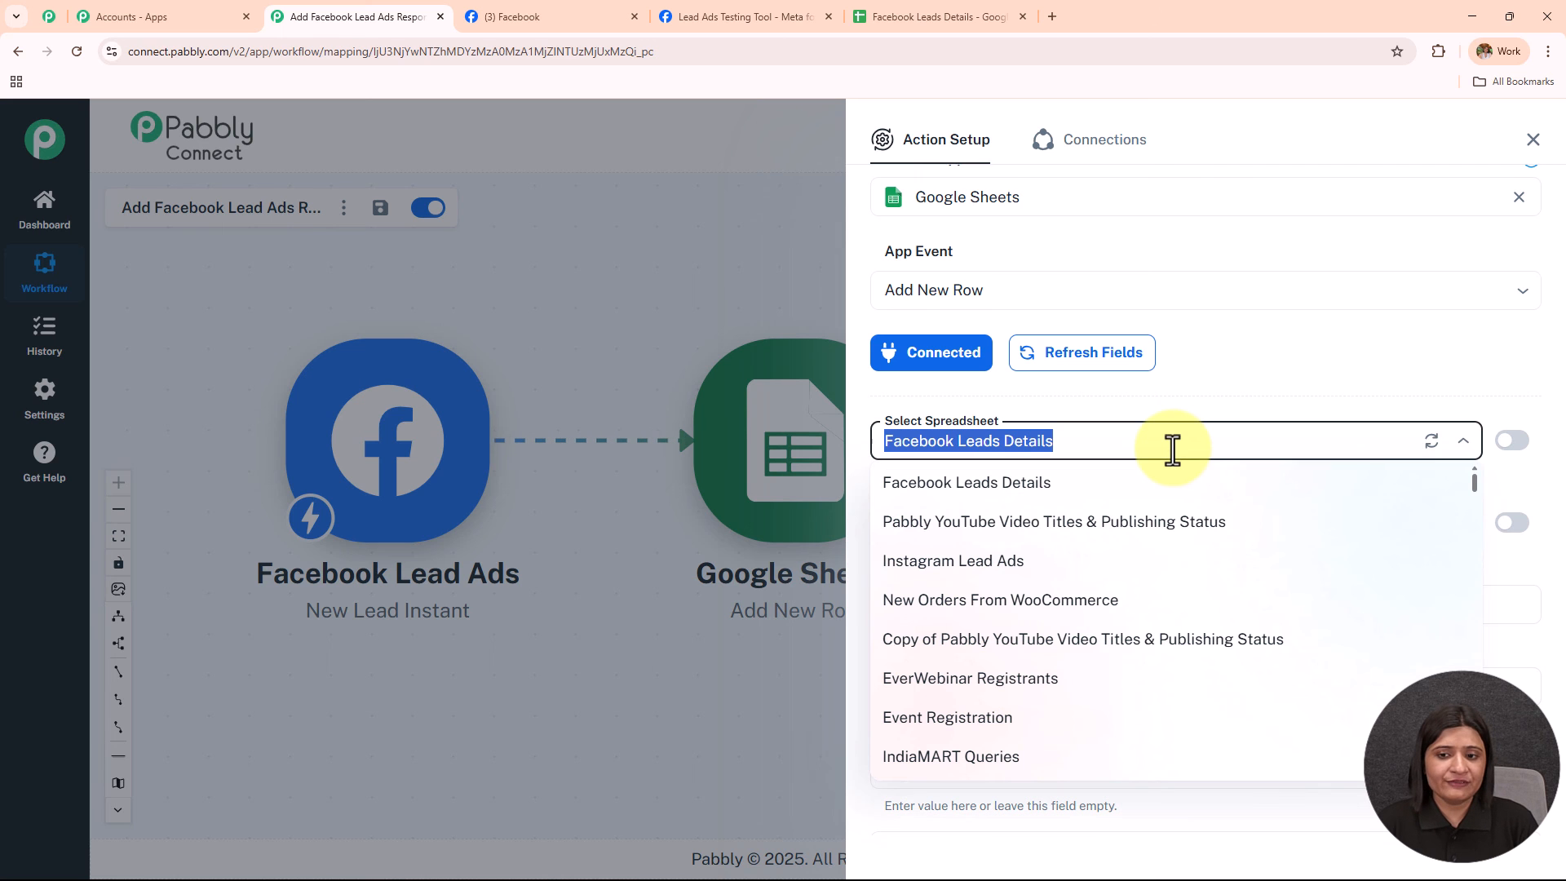
pyautogui.scroll(-10, 1156, 584)
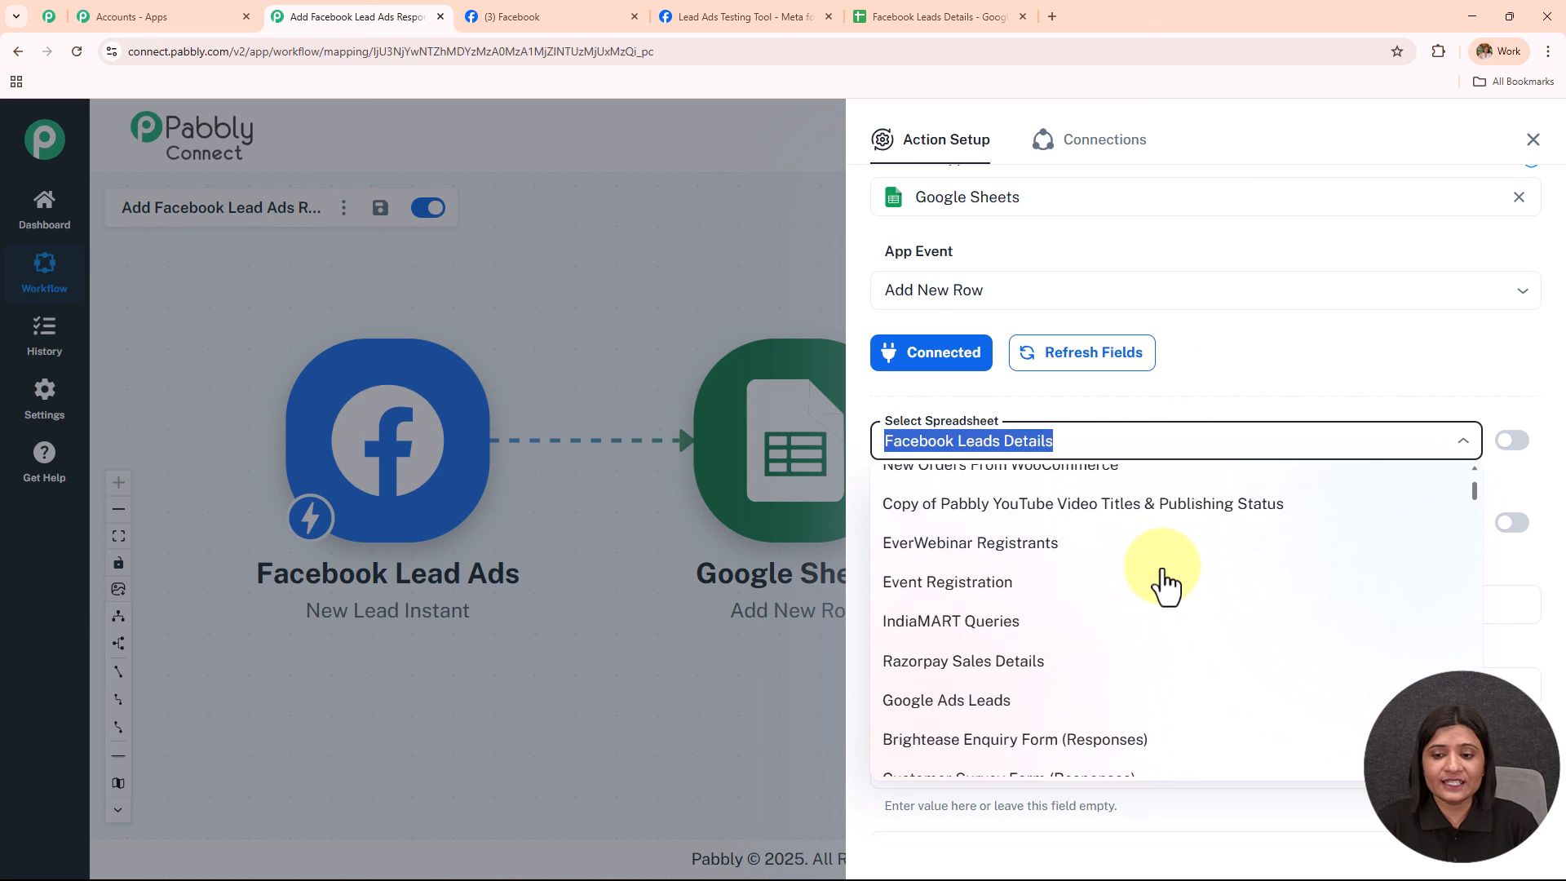
pyautogui.scroll(10, 1158, 582)
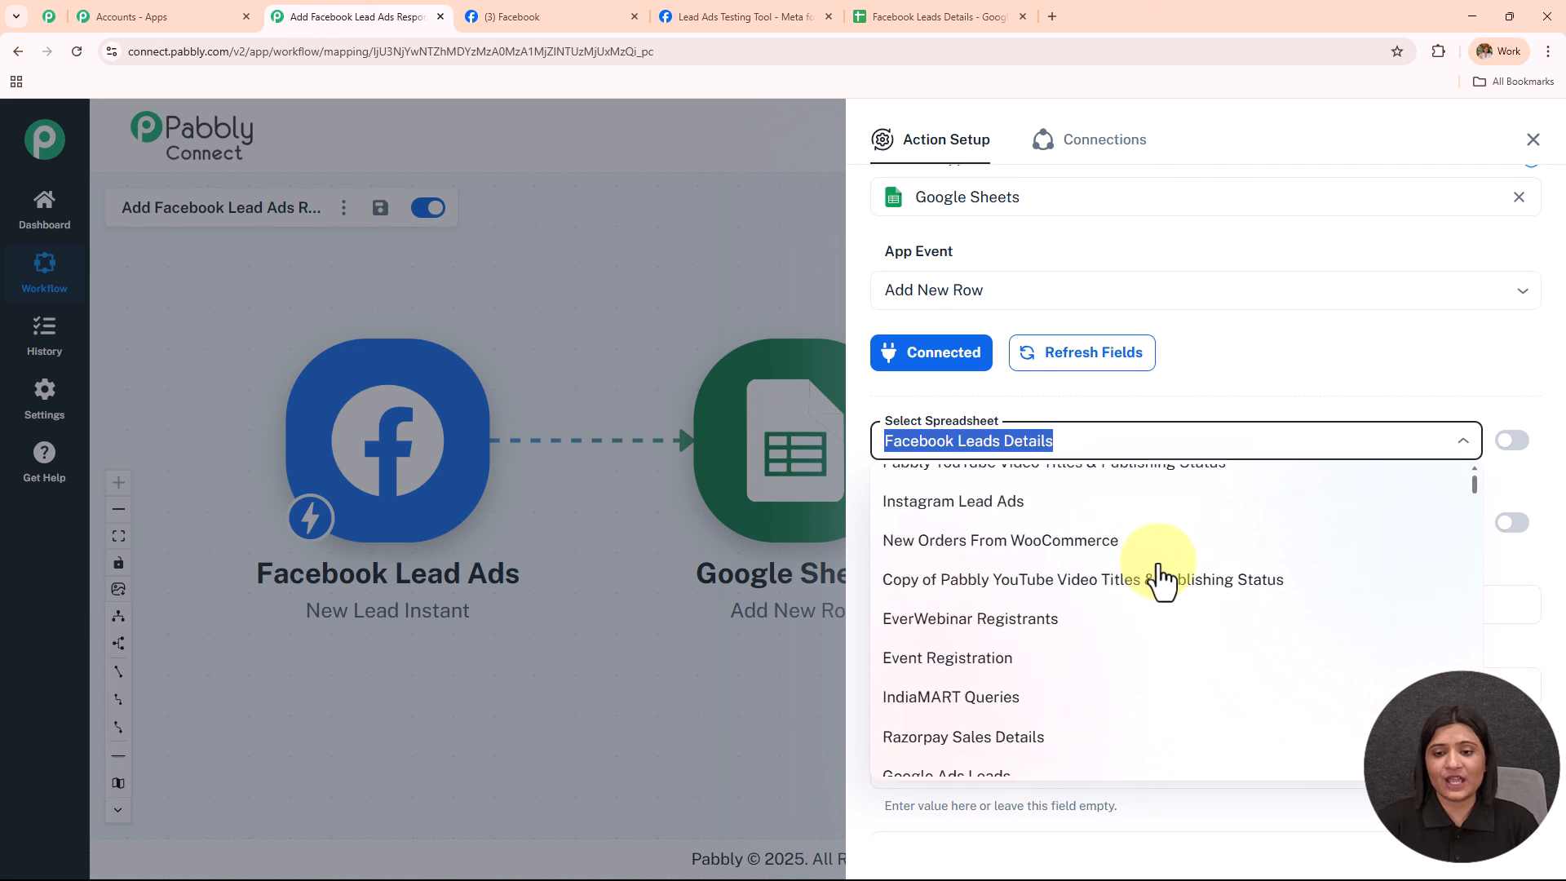
pyautogui.click(971, 15)
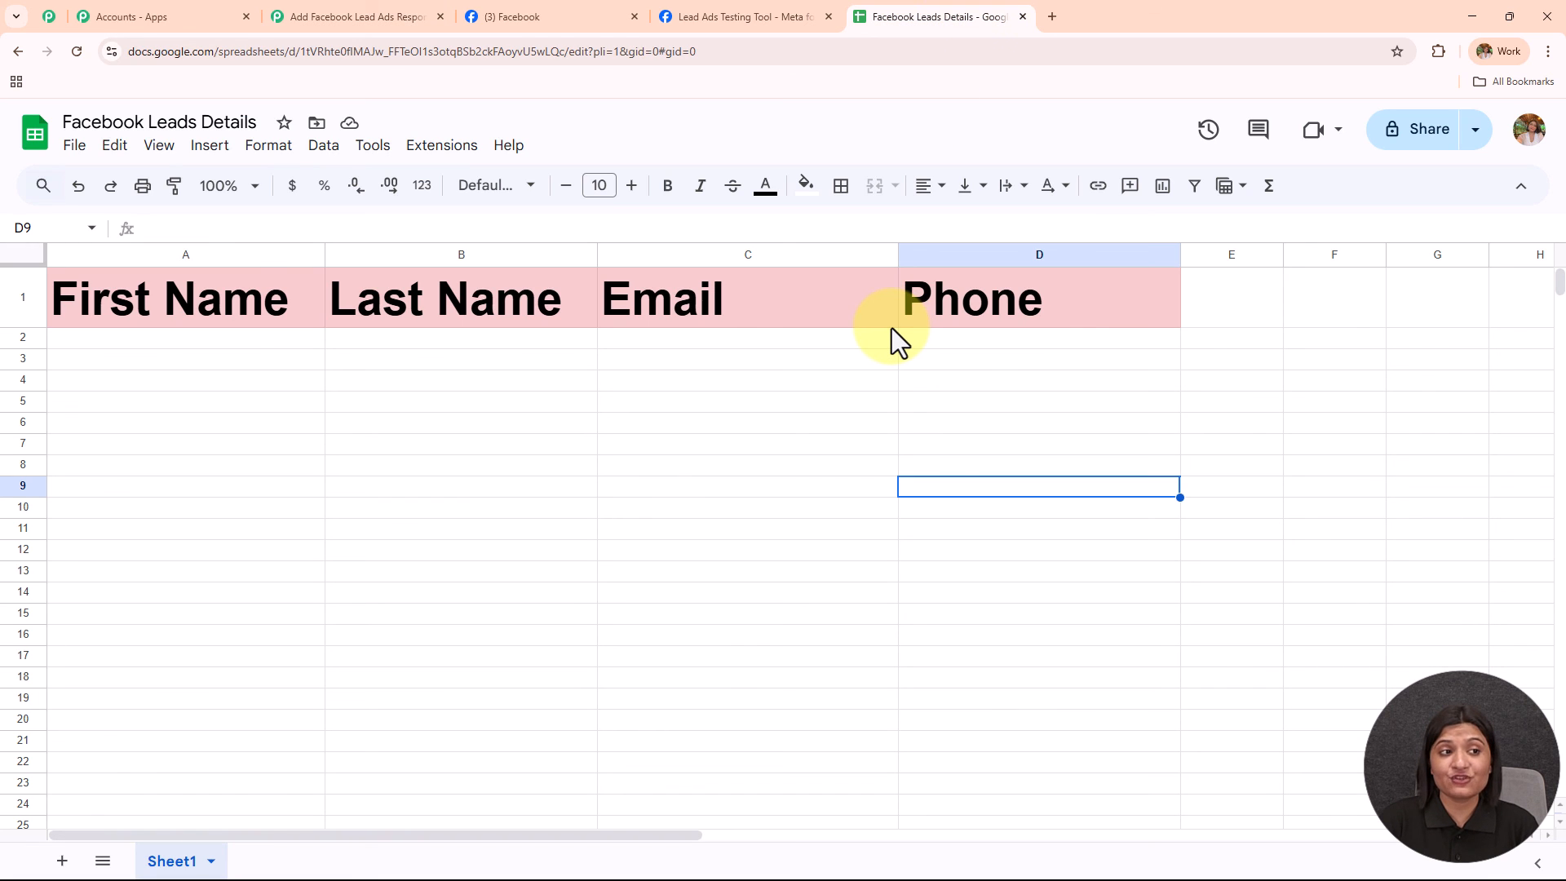
pyautogui.click(340, 20)
# Choose the Facebook Leads Details spreadsheet and Sheet1, confirming the sheet name in Google Sheets.
pyautogui.click(1077, 449)
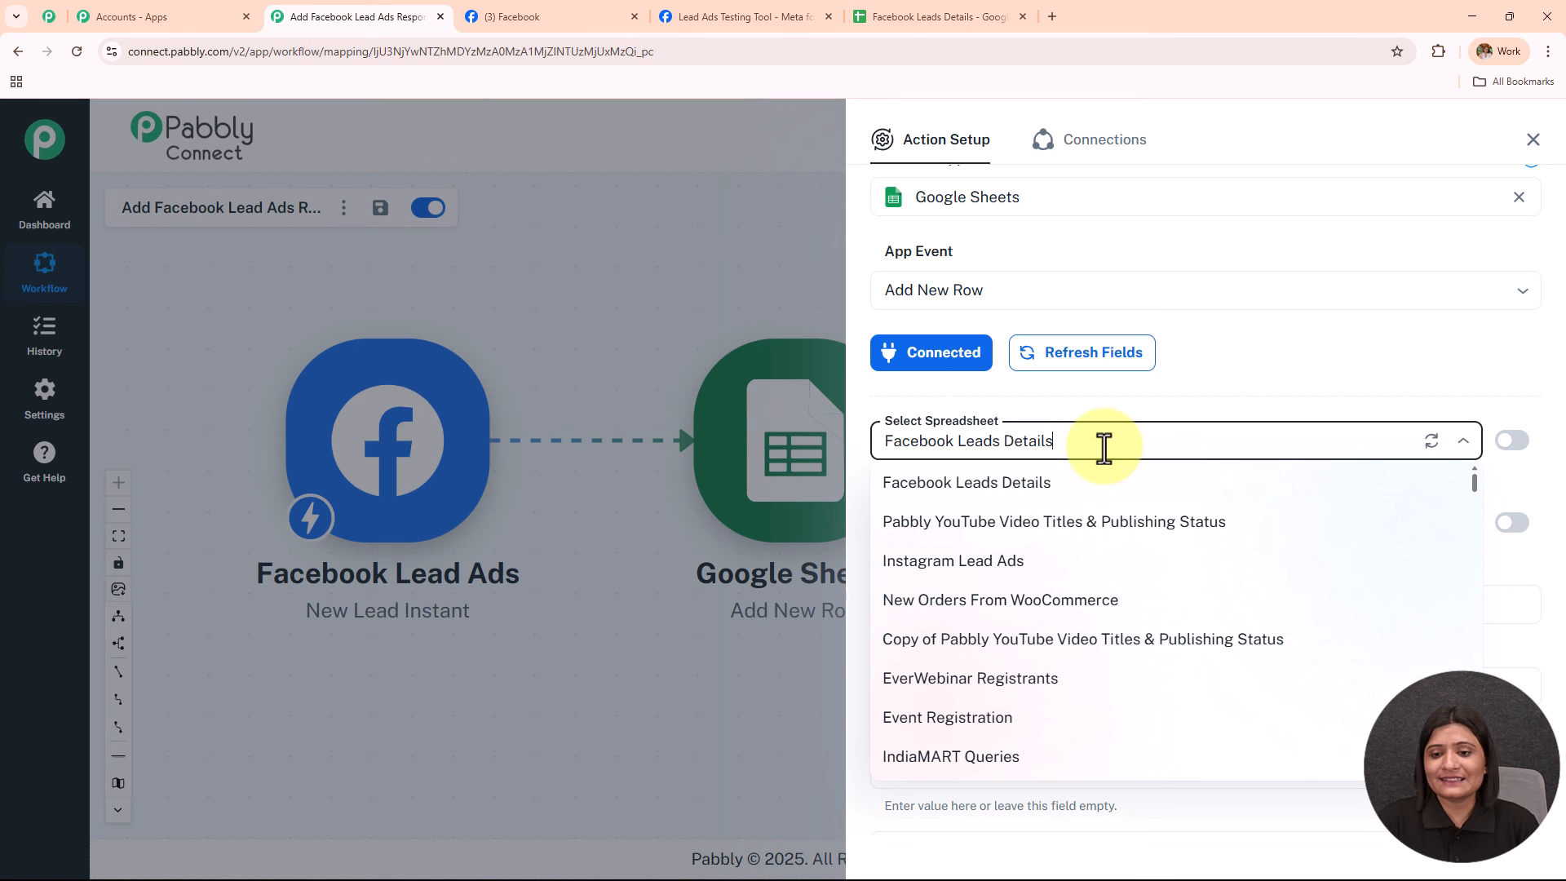
pyautogui.click(1108, 489)
pyautogui.scroll(-3, 1119, 315)
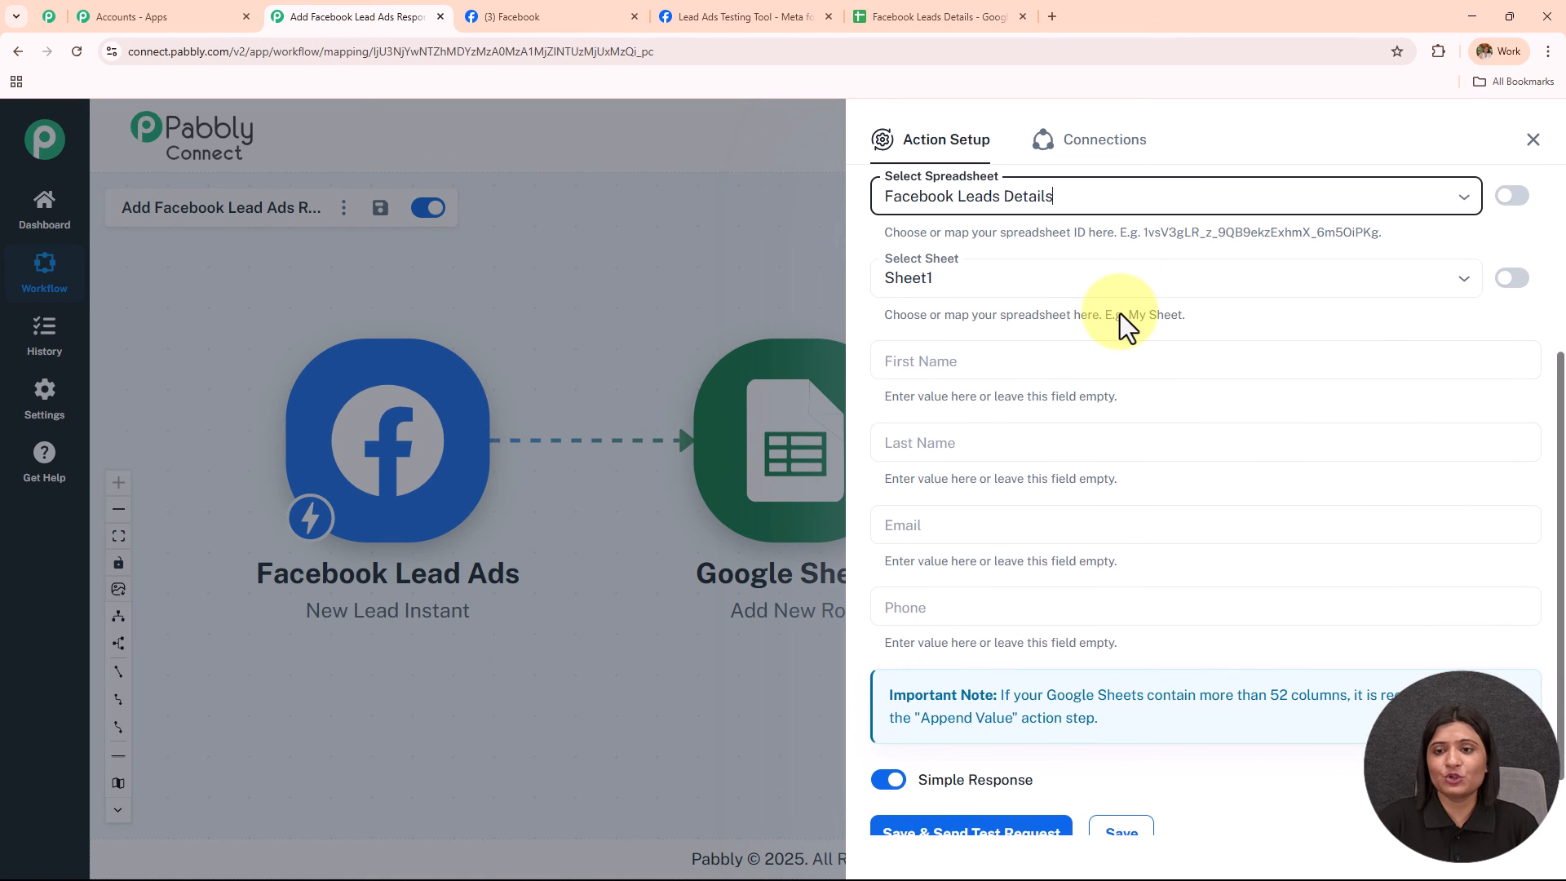
pyautogui.click(993, 278)
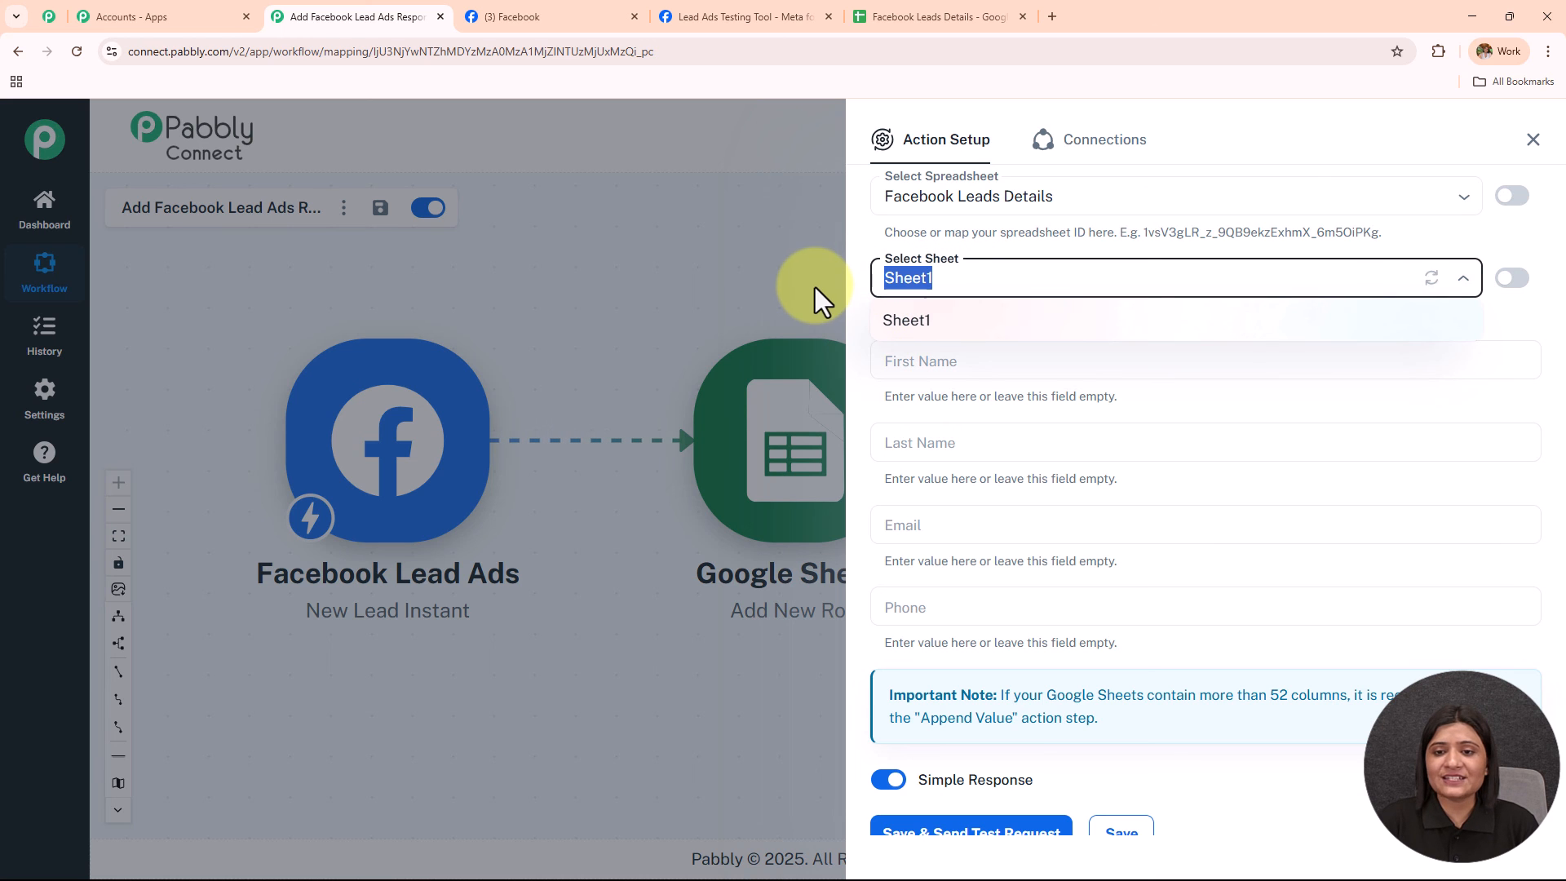
pyautogui.click(908, 16)
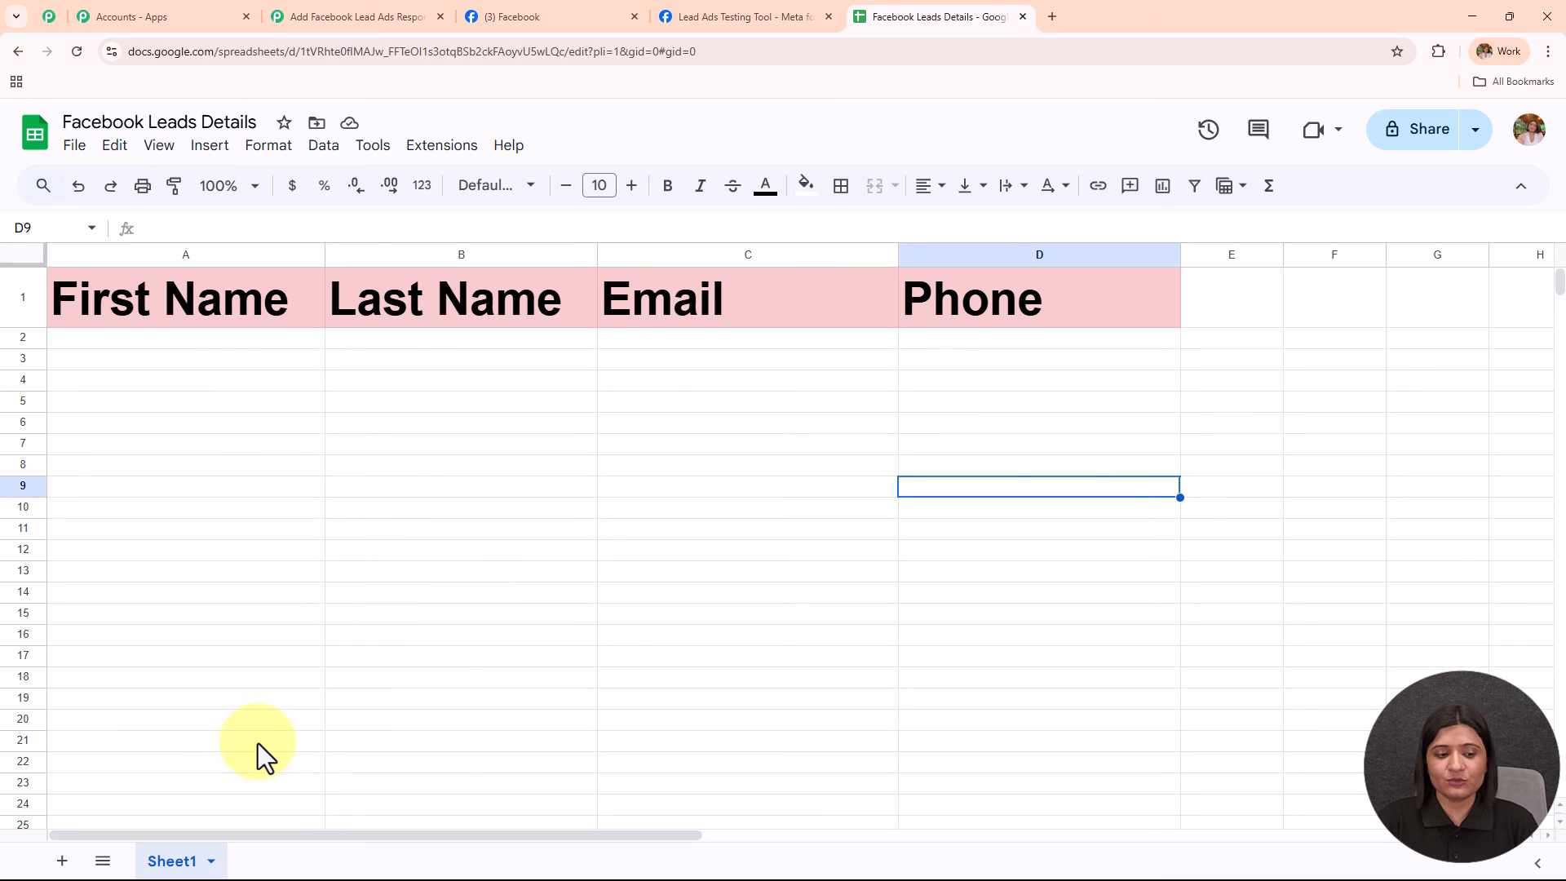
pyautogui.click(331, 18)
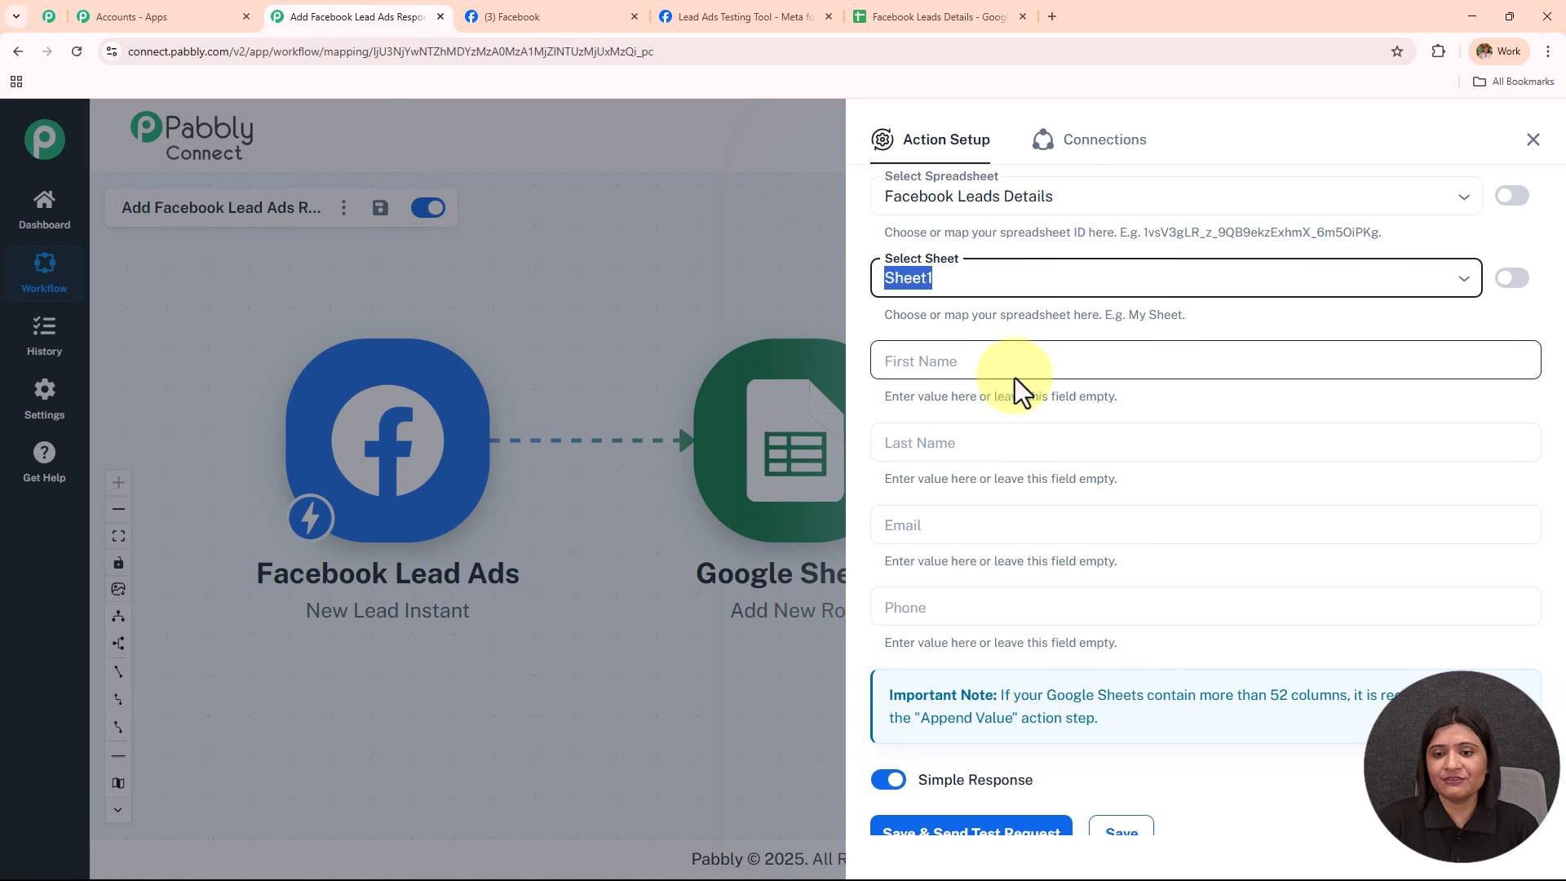
pyautogui.click(936, 16)
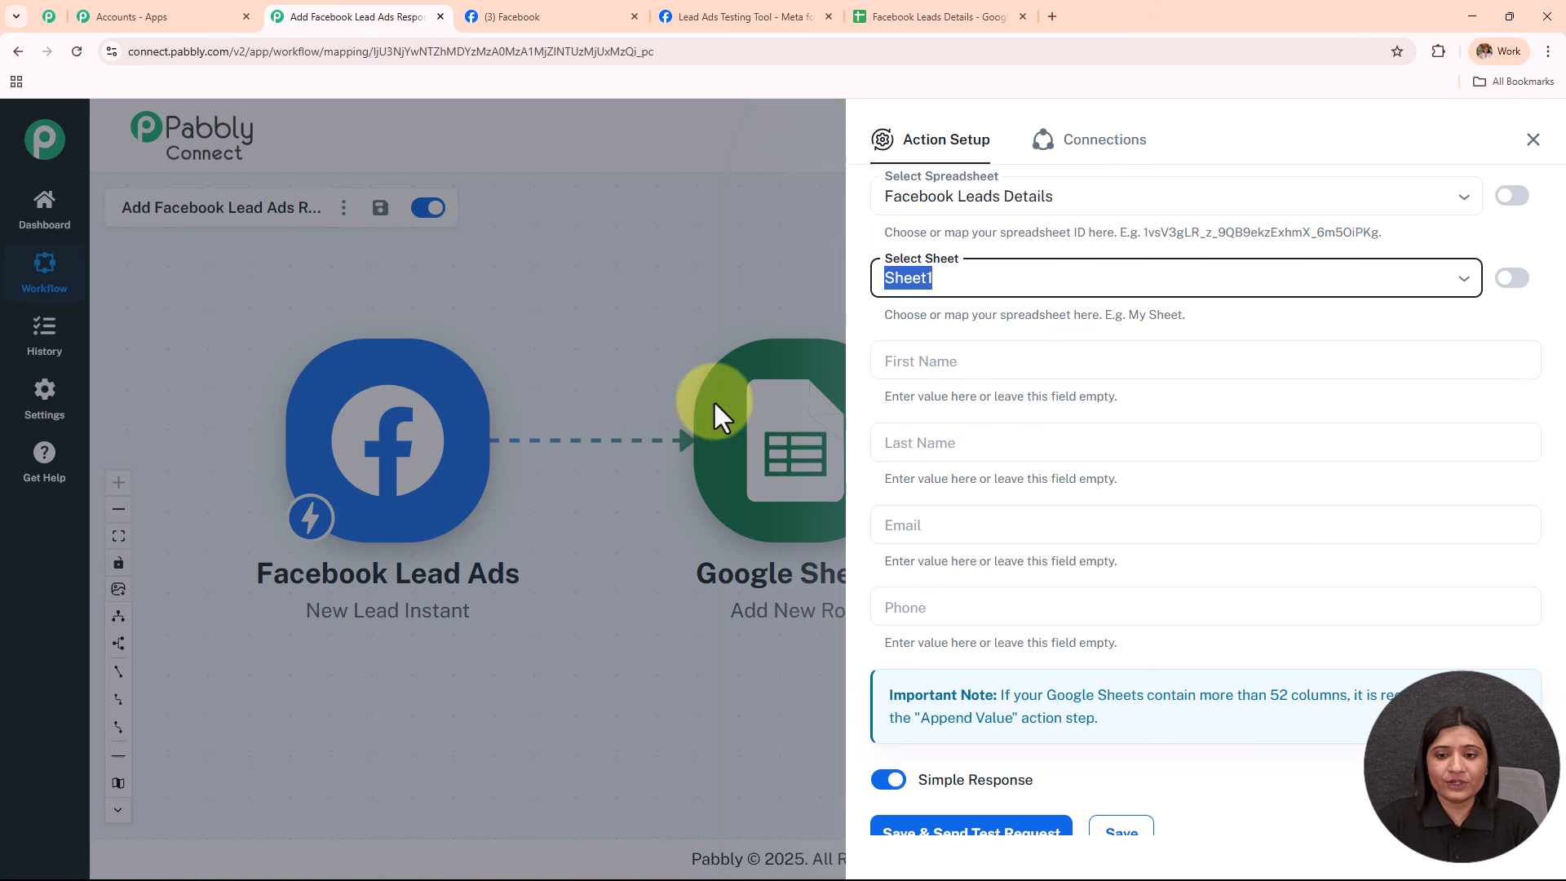
pyautogui.click(403, 16)
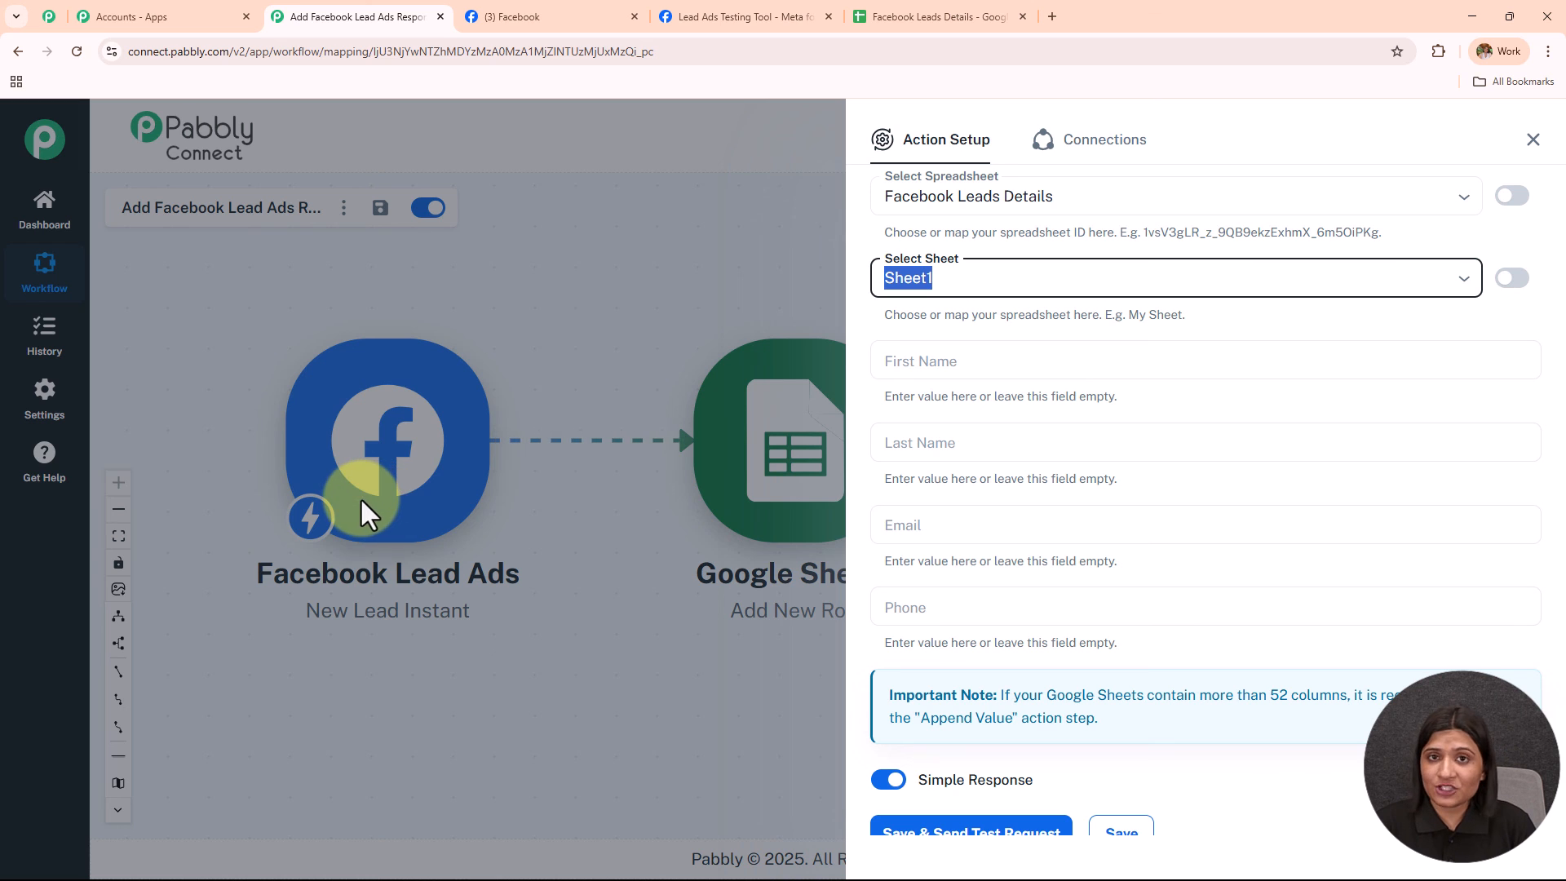
# Map First Name to the lead's first_name and Last Name to last_name.
pyautogui.click(1003, 368)
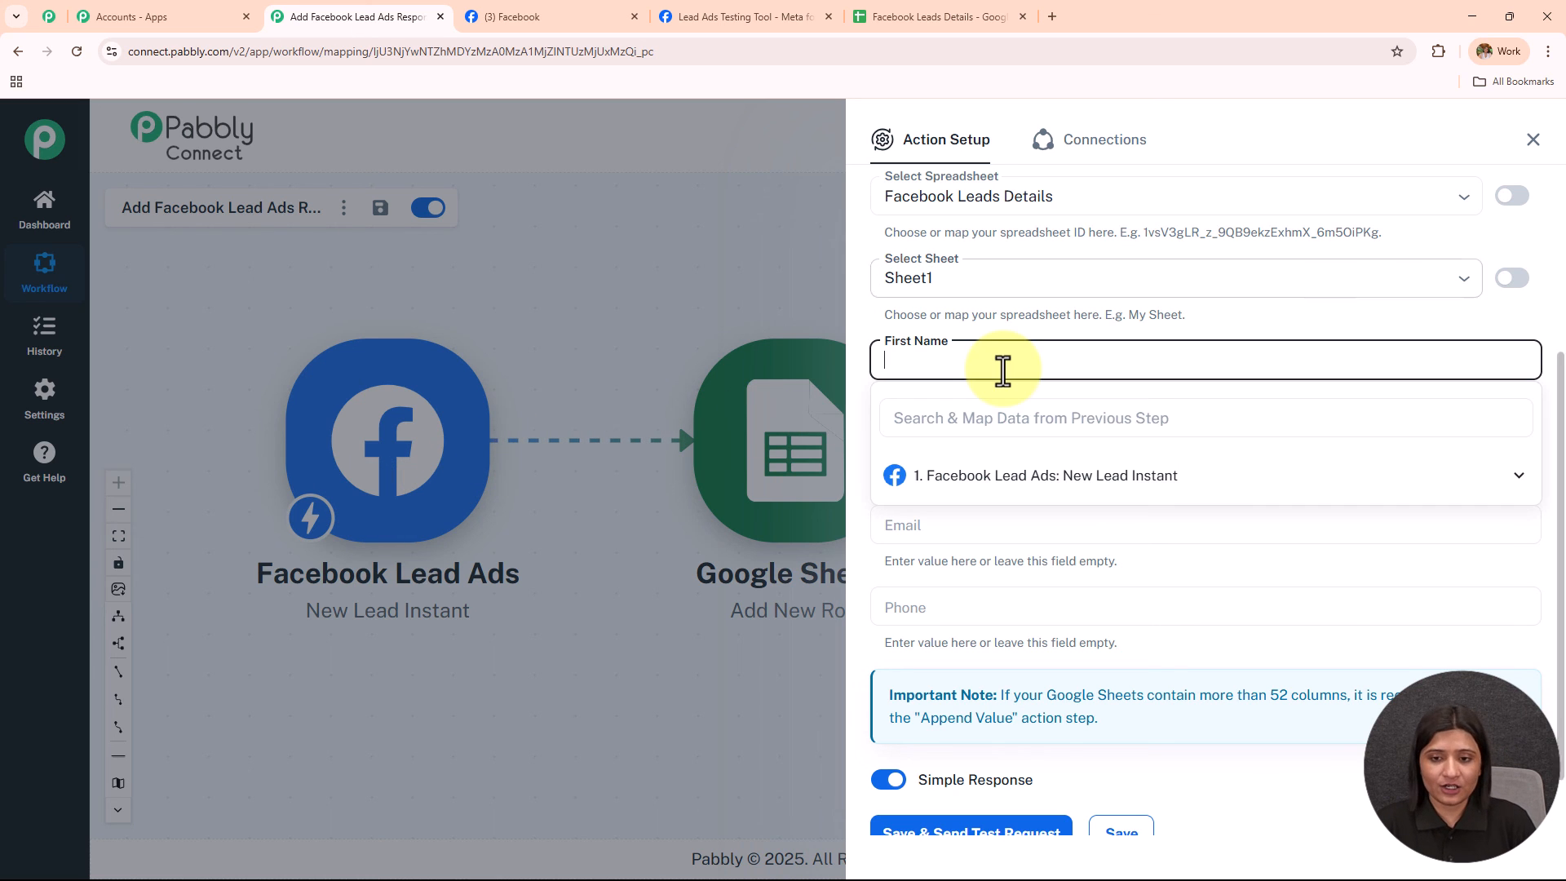
pyautogui.click(1062, 481)
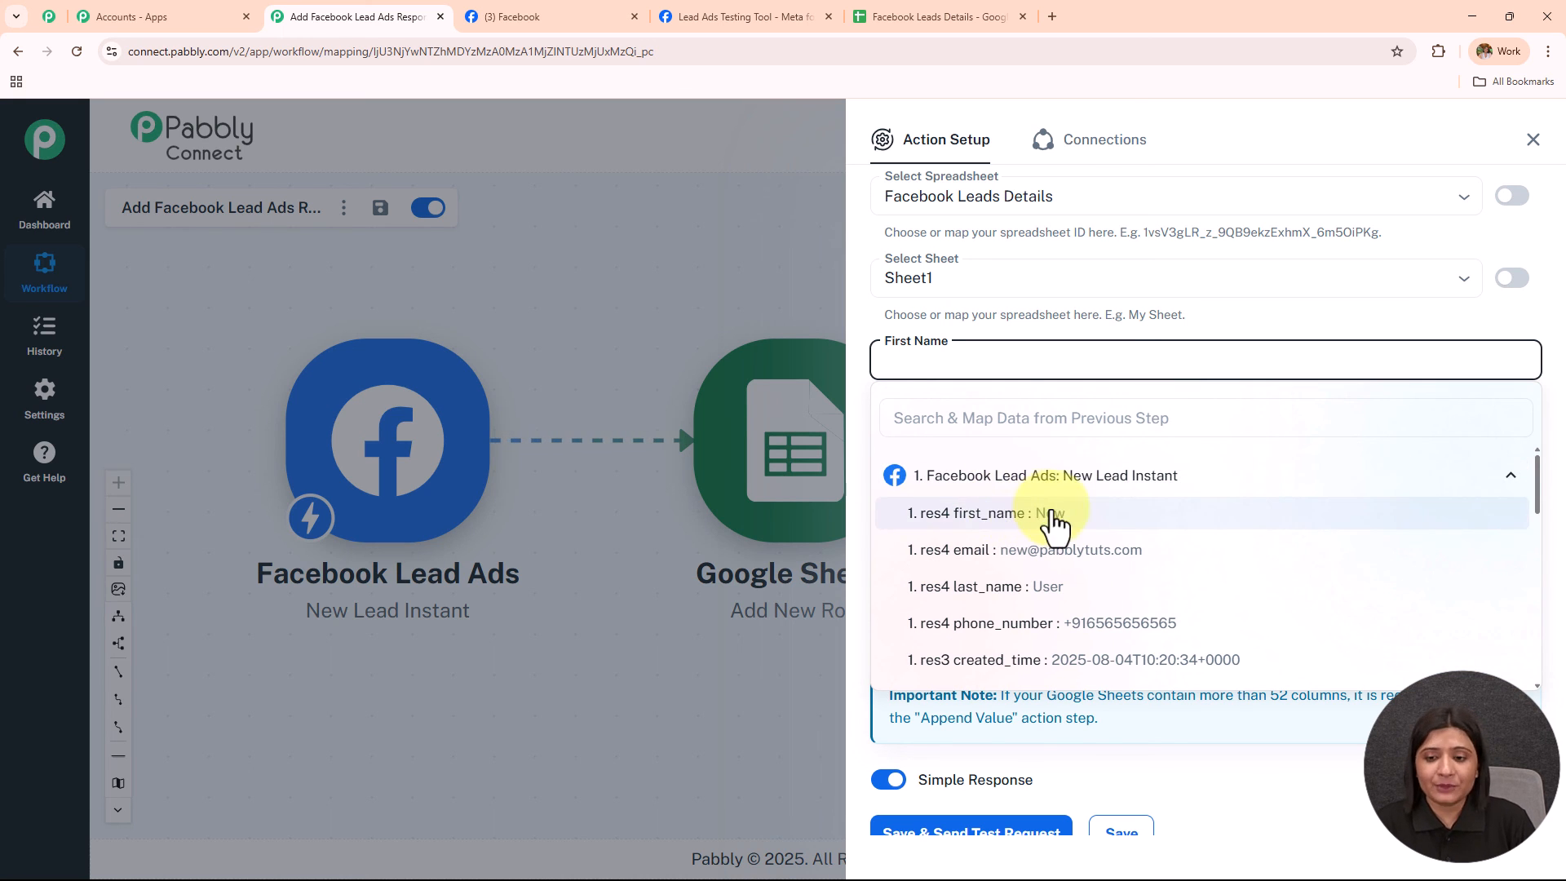
pyautogui.click(1051, 514)
pyautogui.click(1024, 445)
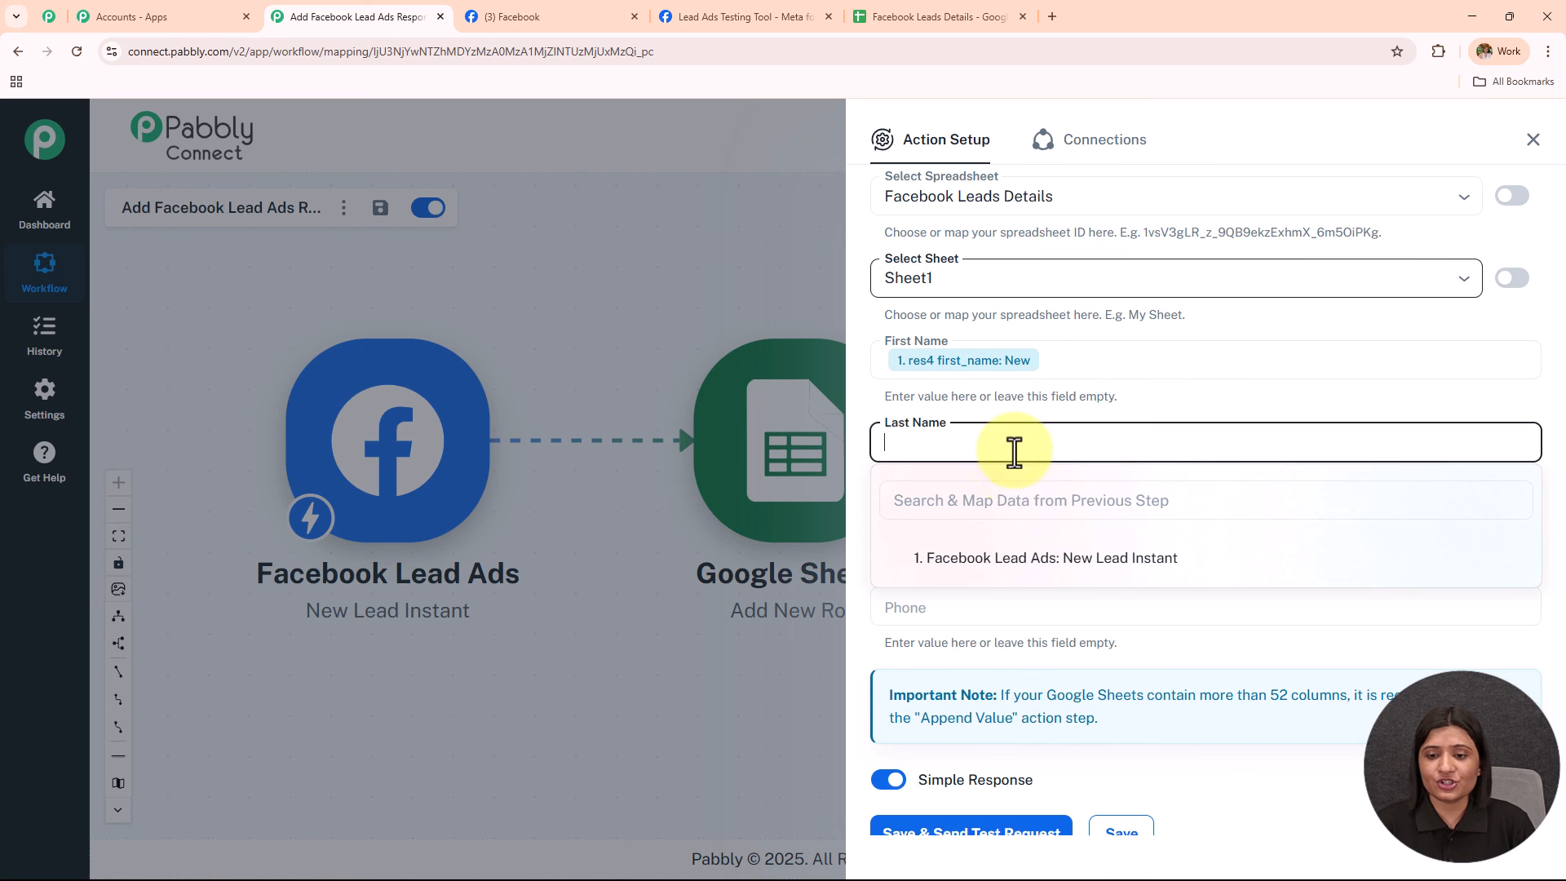
pyautogui.click(1038, 561)
pyautogui.click(1041, 670)
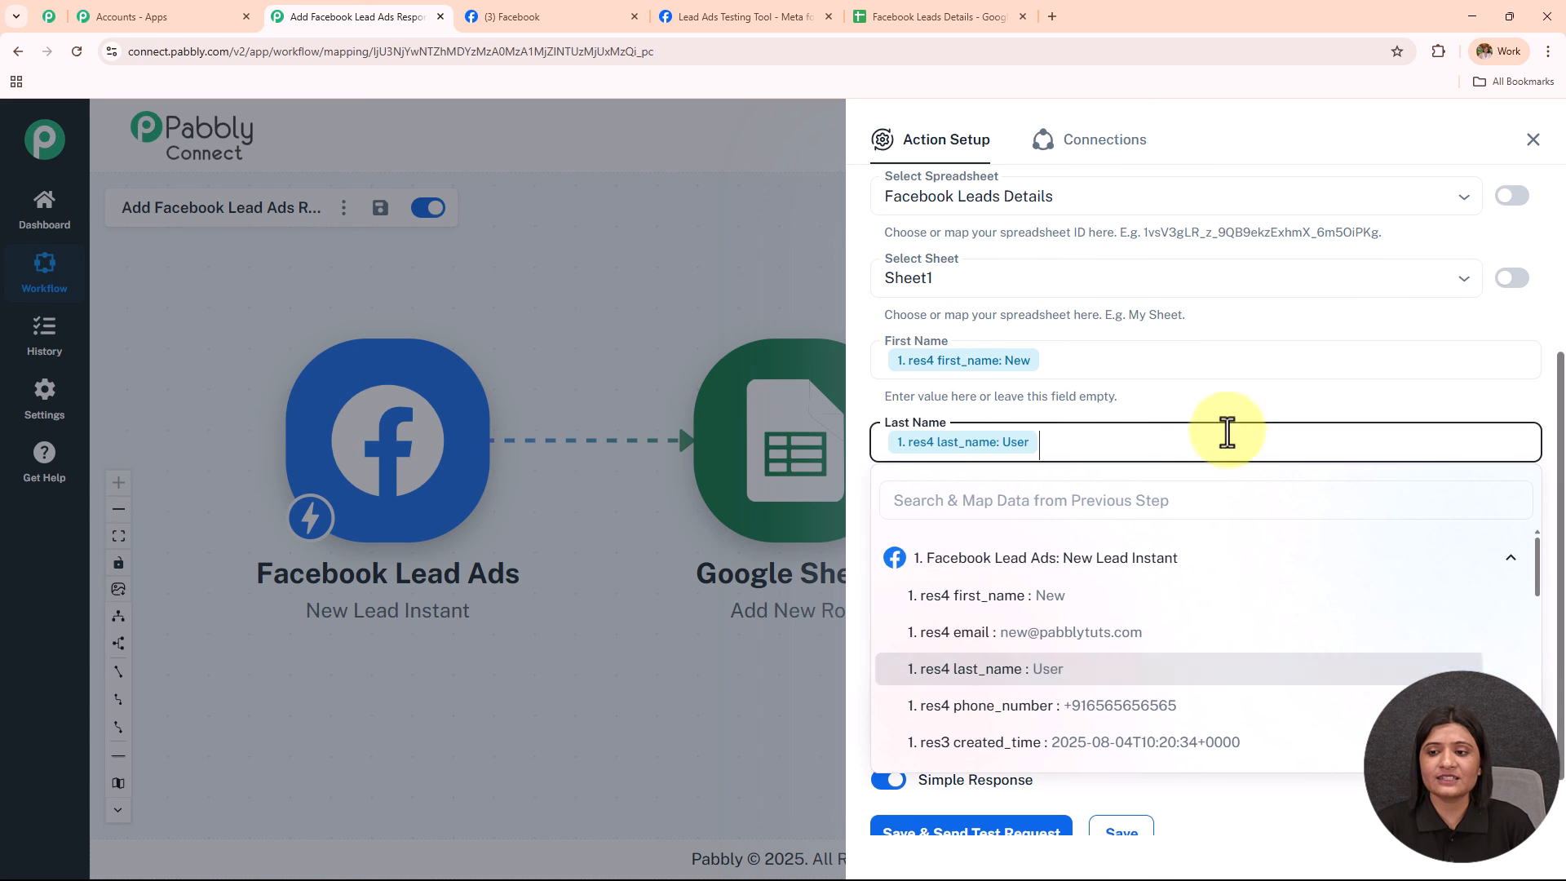
pyautogui.click(1224, 367)
pyautogui.click(1247, 657)
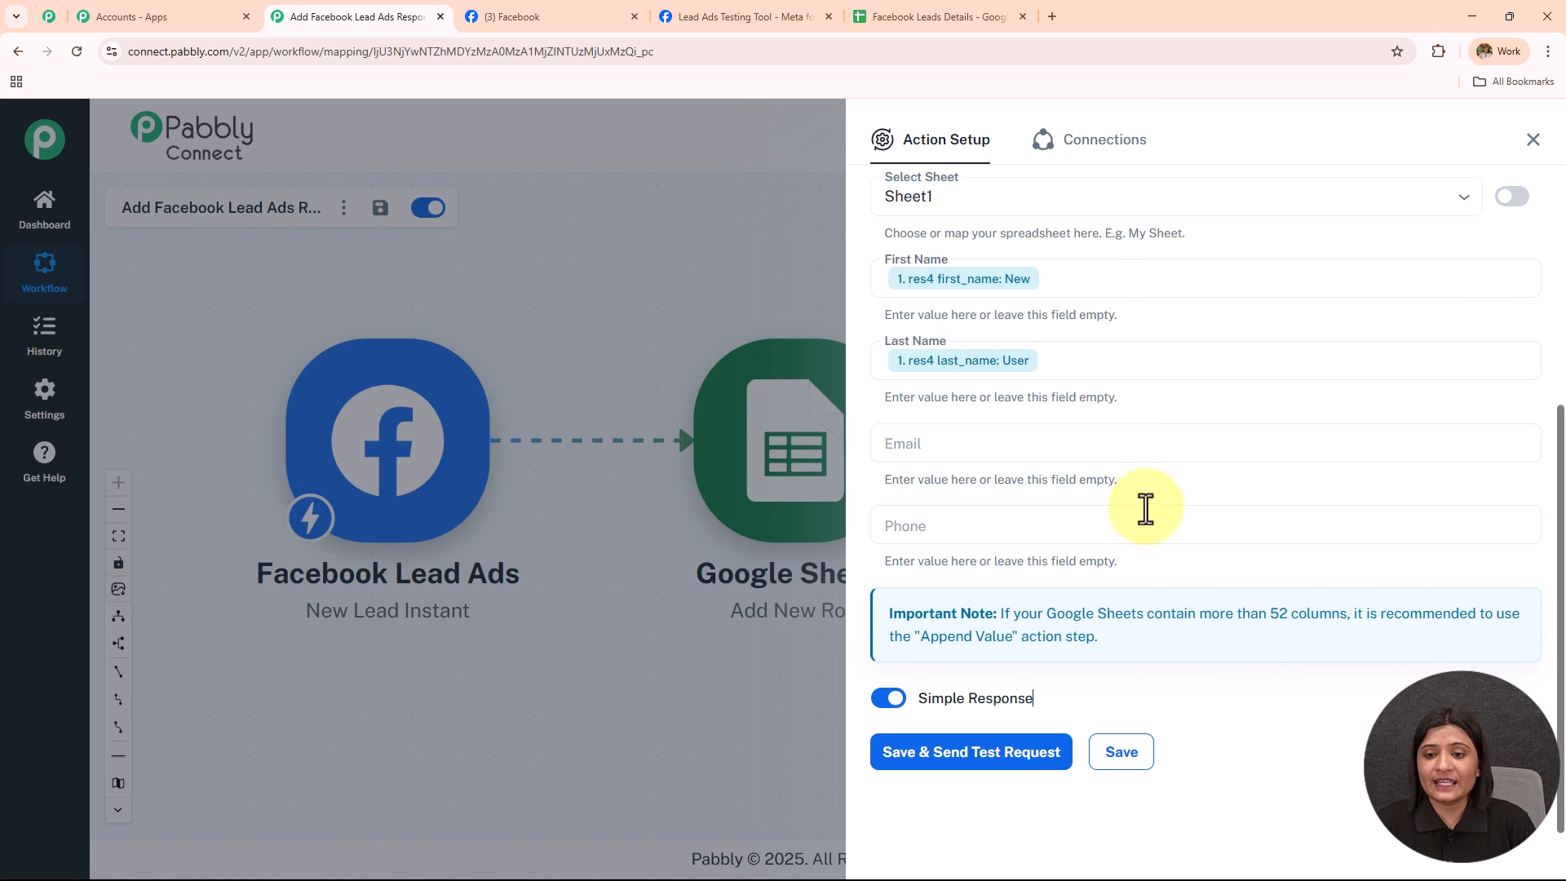
# Map Email to the lead's email and Phone to phone_number.
pyautogui.click(1053, 447)
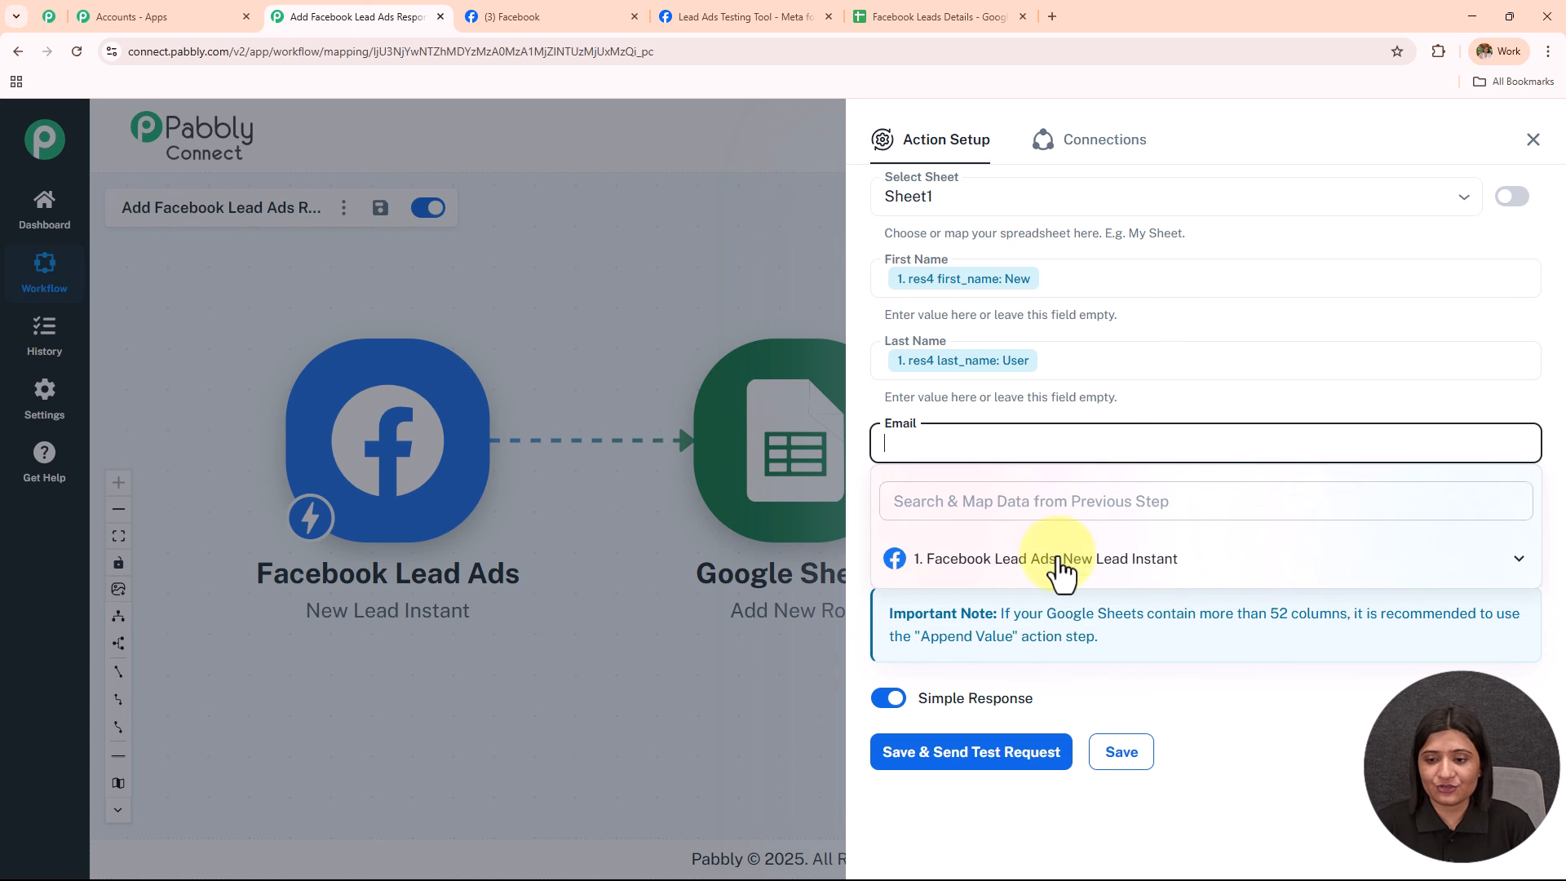
pyautogui.click(1063, 558)
pyautogui.click(1079, 640)
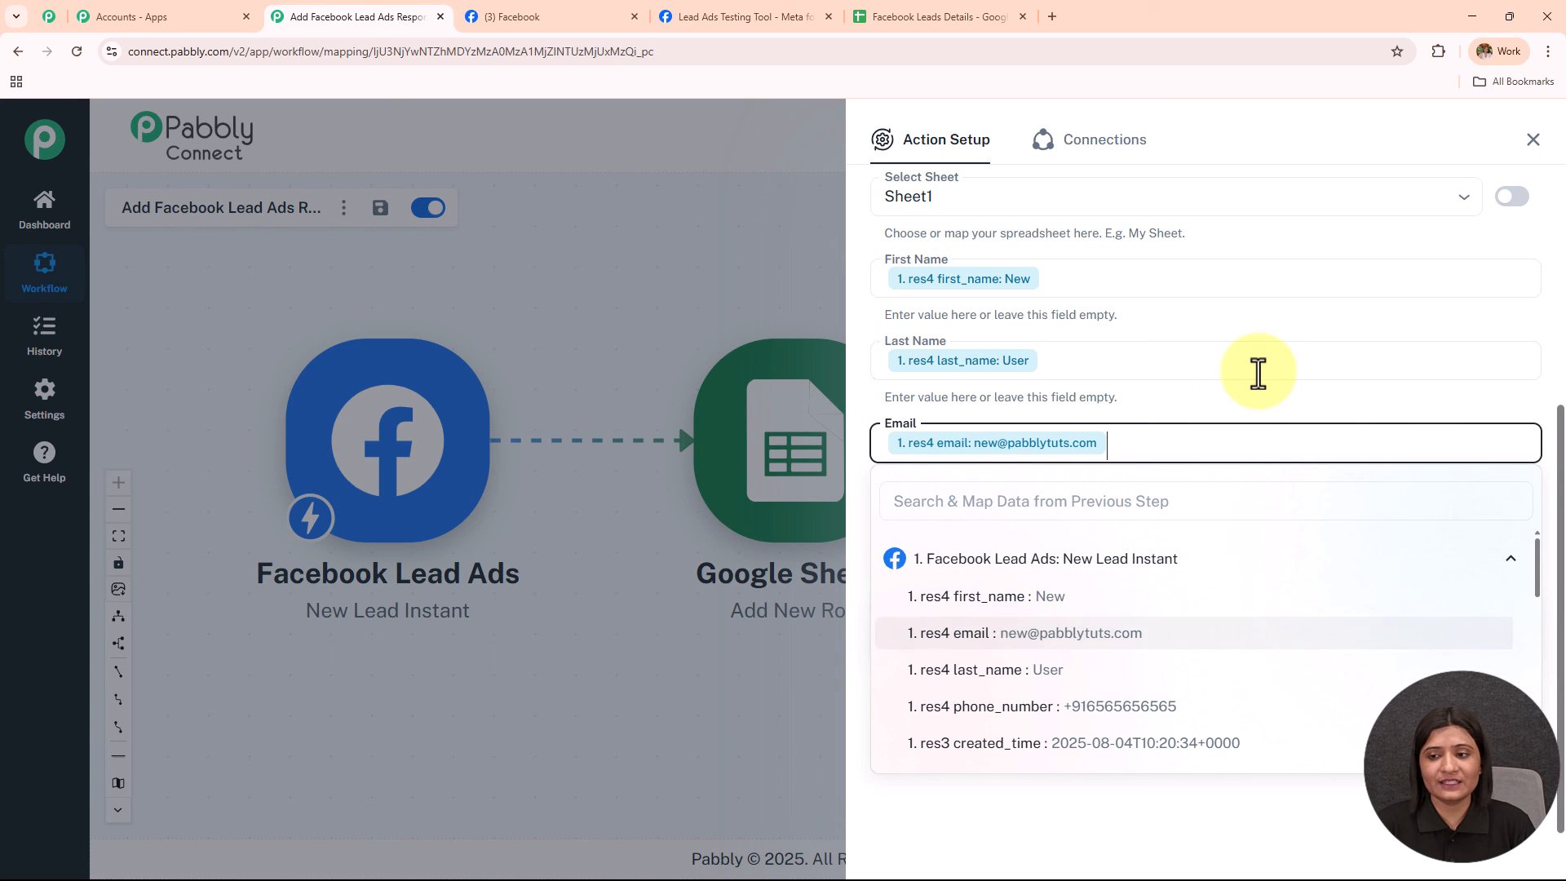
pyautogui.click(1279, 413)
pyautogui.click(1029, 534)
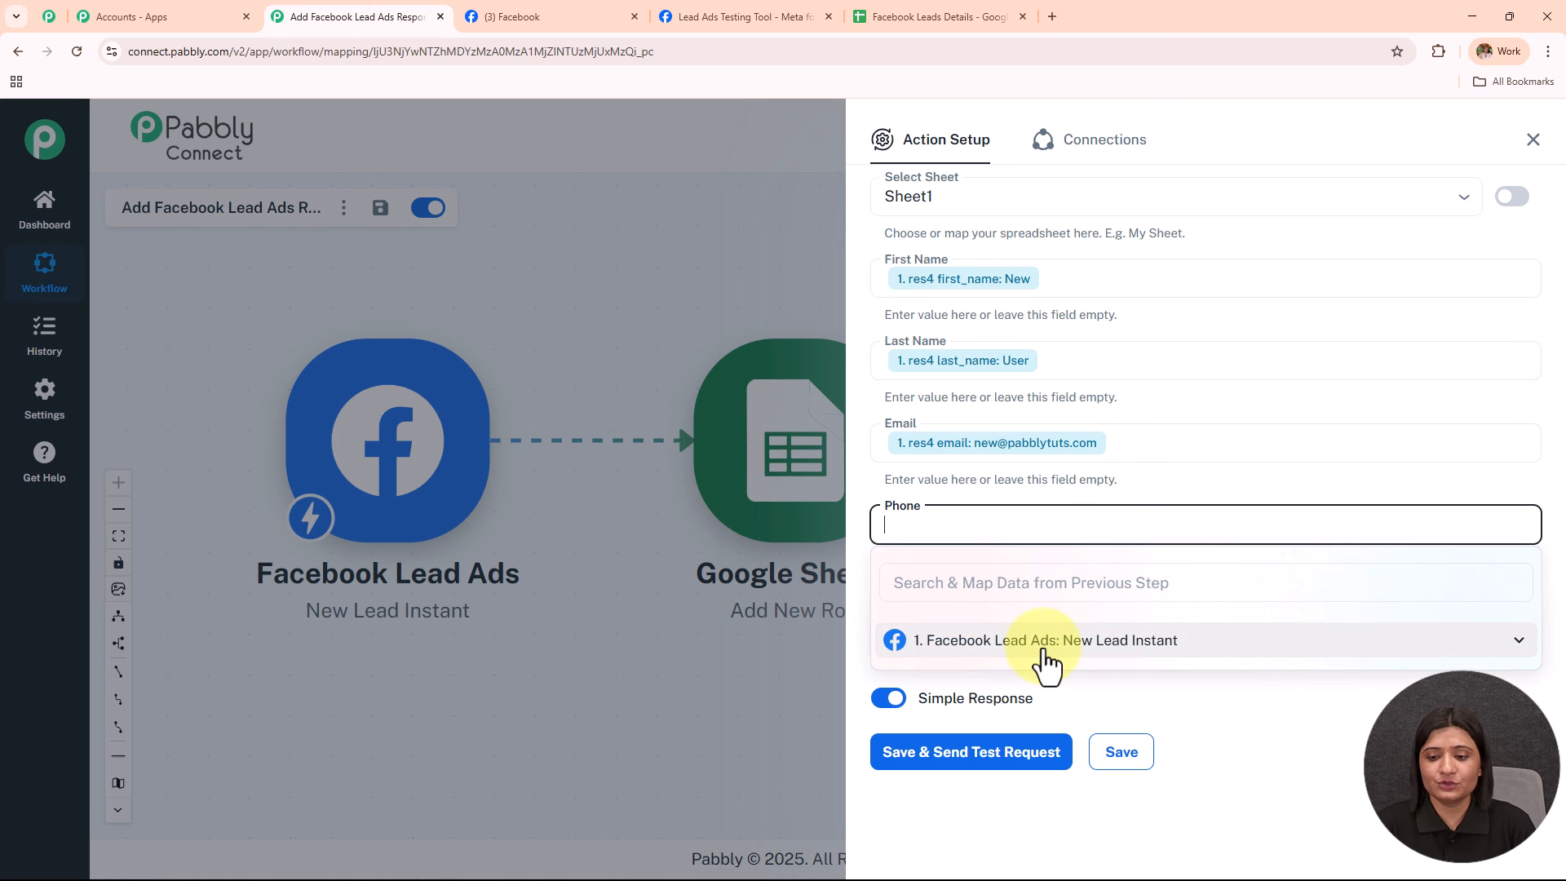
pyautogui.click(1042, 643)
pyautogui.click(1052, 788)
pyautogui.click(1258, 430)
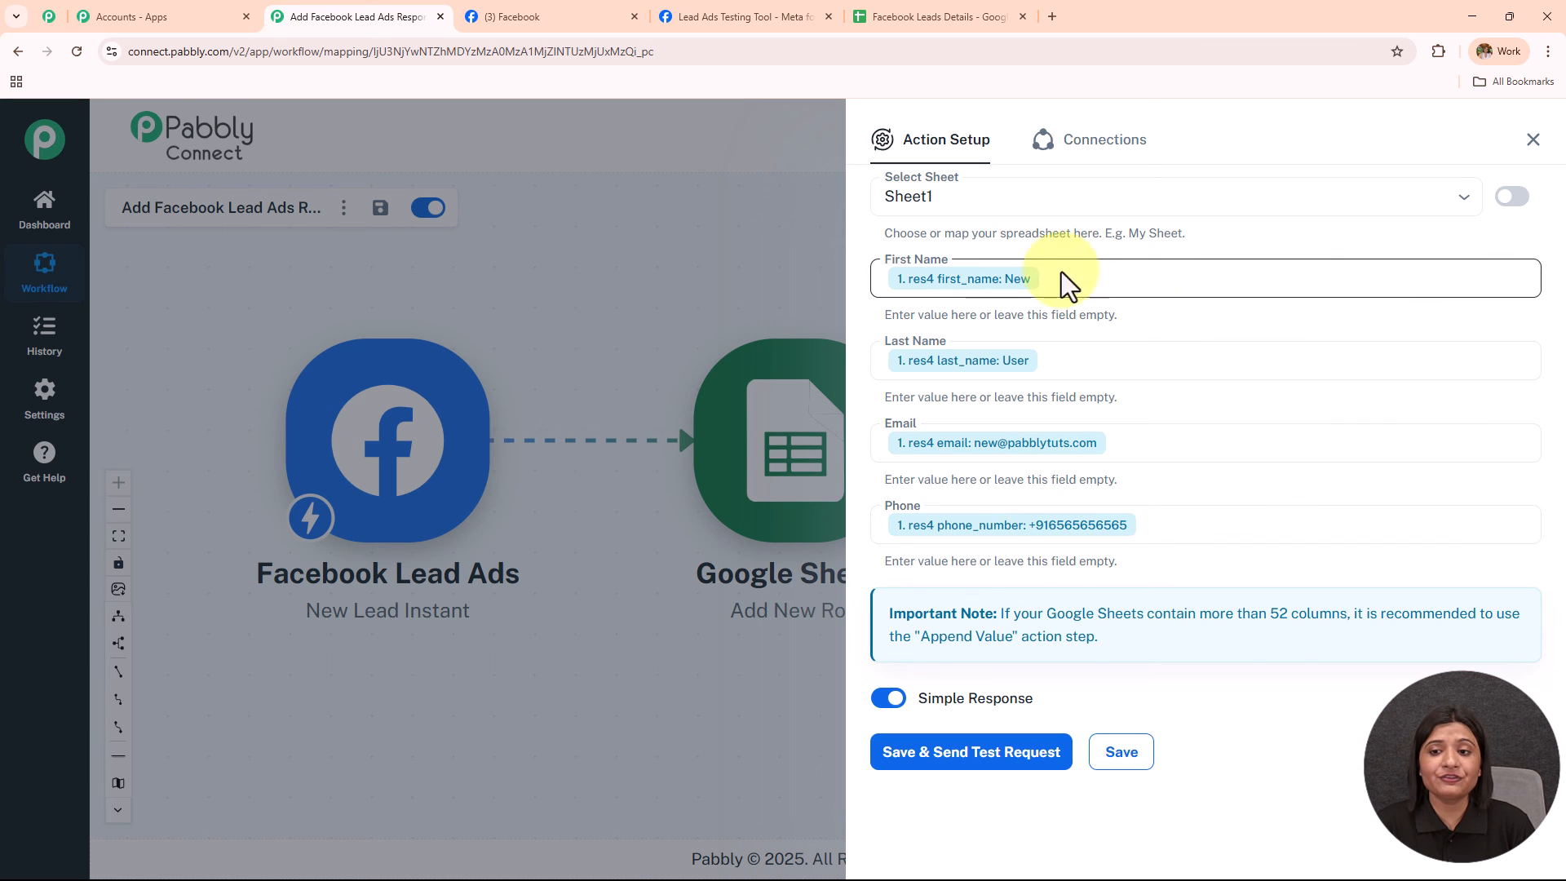
# Save the action, send a test request, and confirm the lead appears in row 2 of Facebook Leads Details.
pyautogui.click(968, 760)
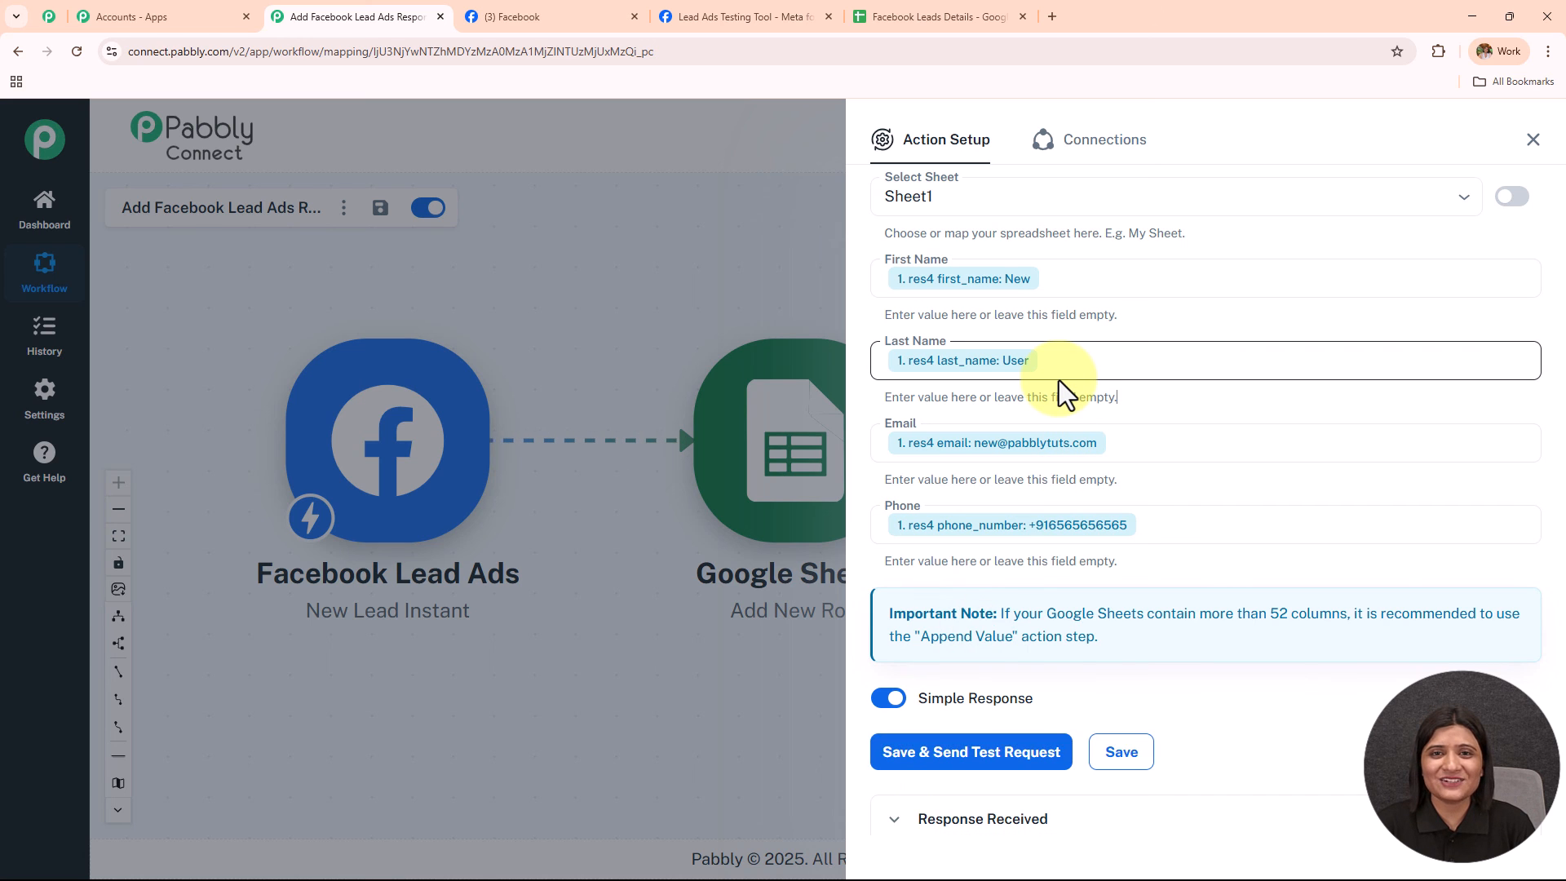
pyautogui.scroll(-7, 1058, 380)
pyautogui.click(1059, 384)
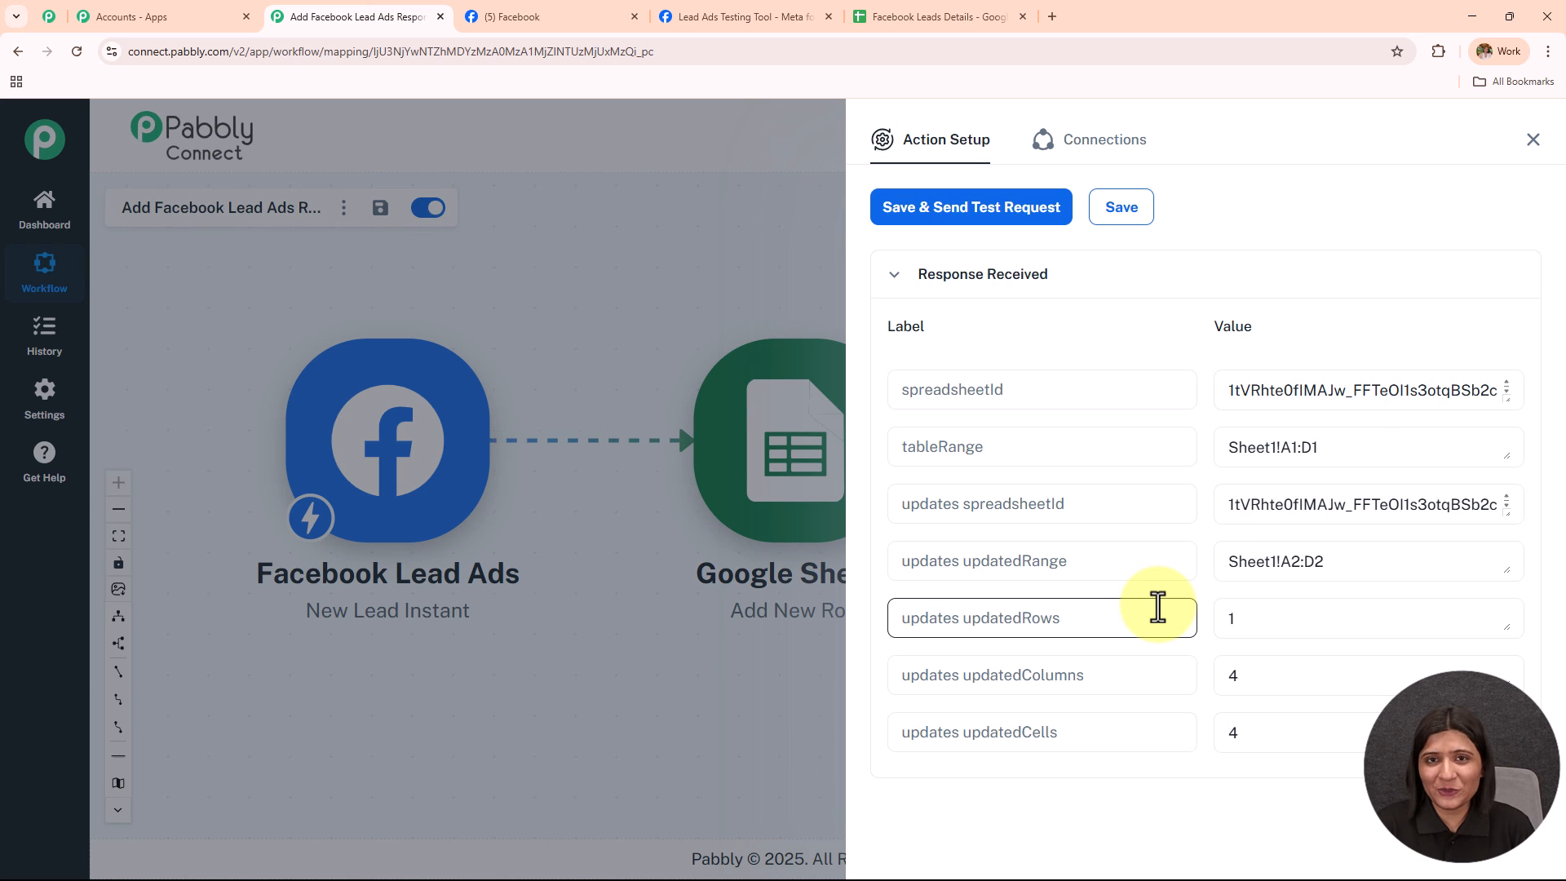
pyautogui.scroll(7, 1158, 607)
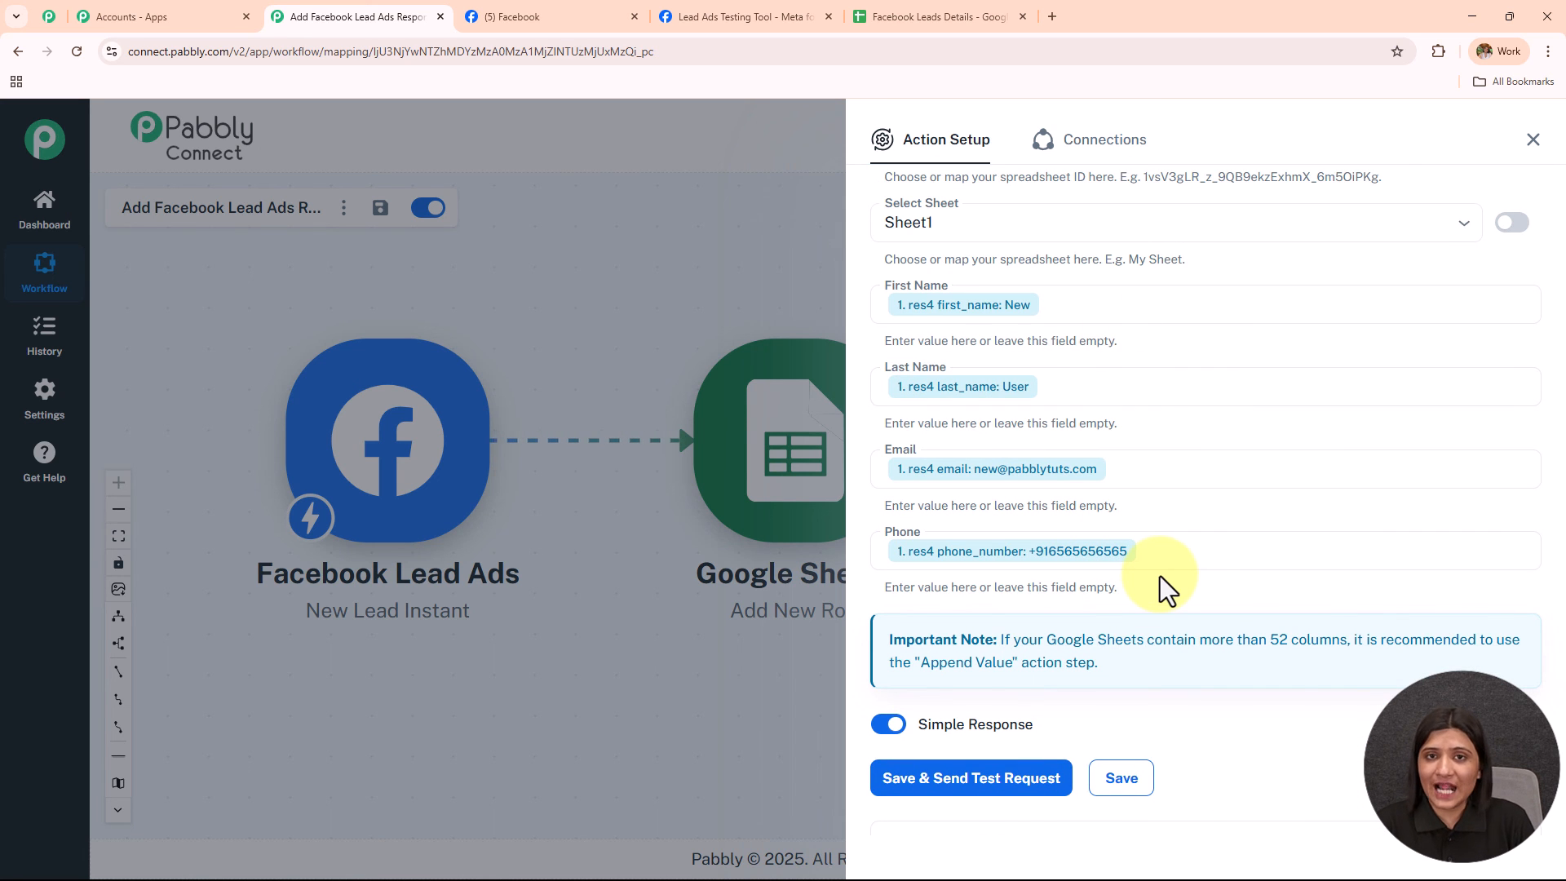
pyautogui.click(938, 18)
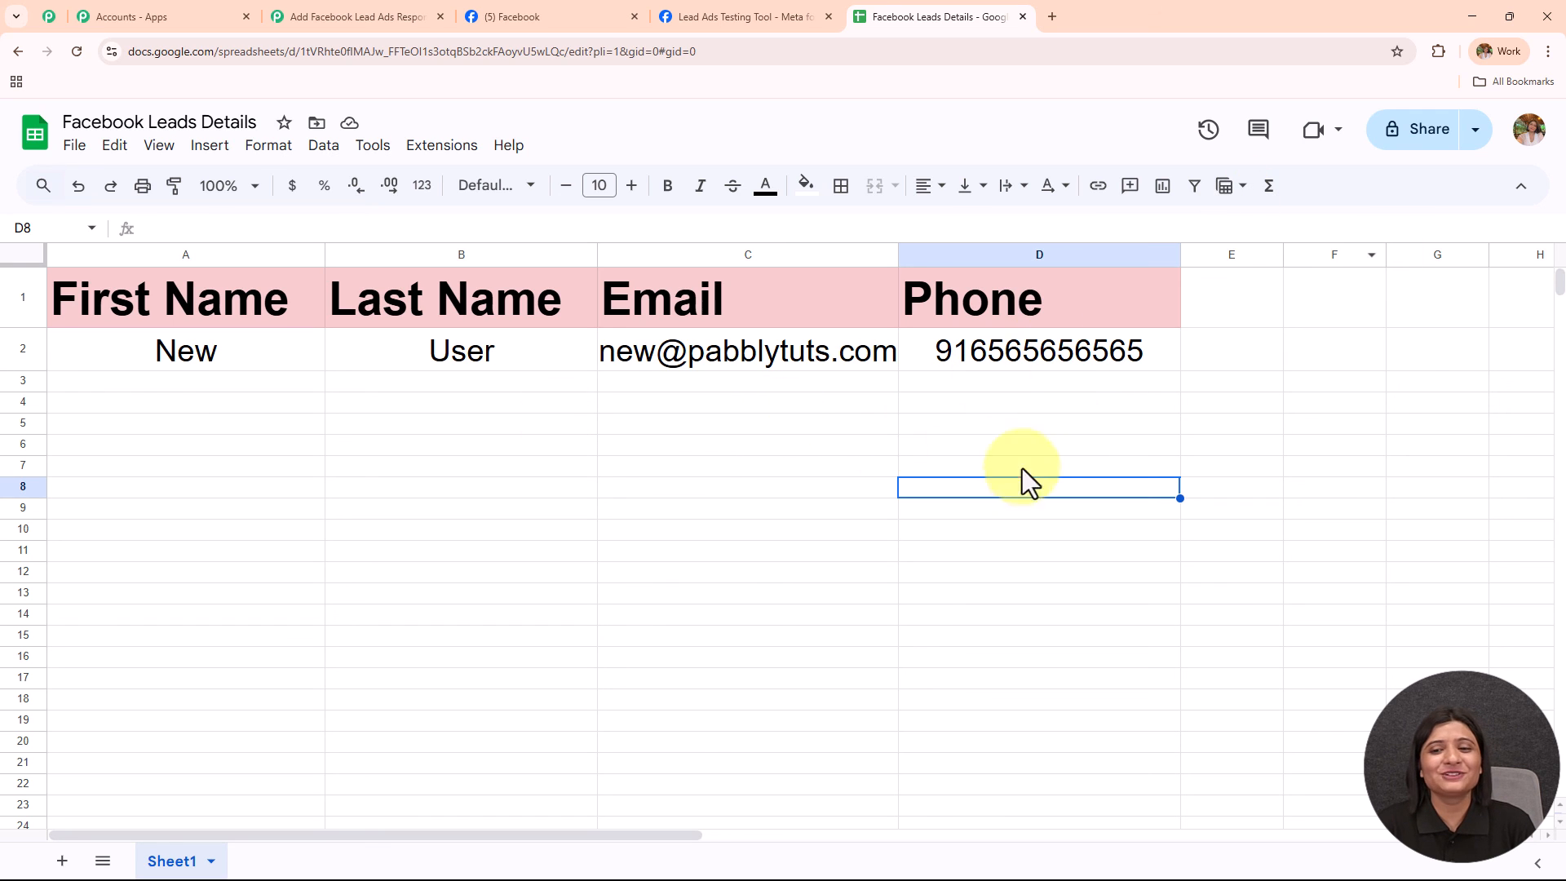
pyautogui.click(355, 18)
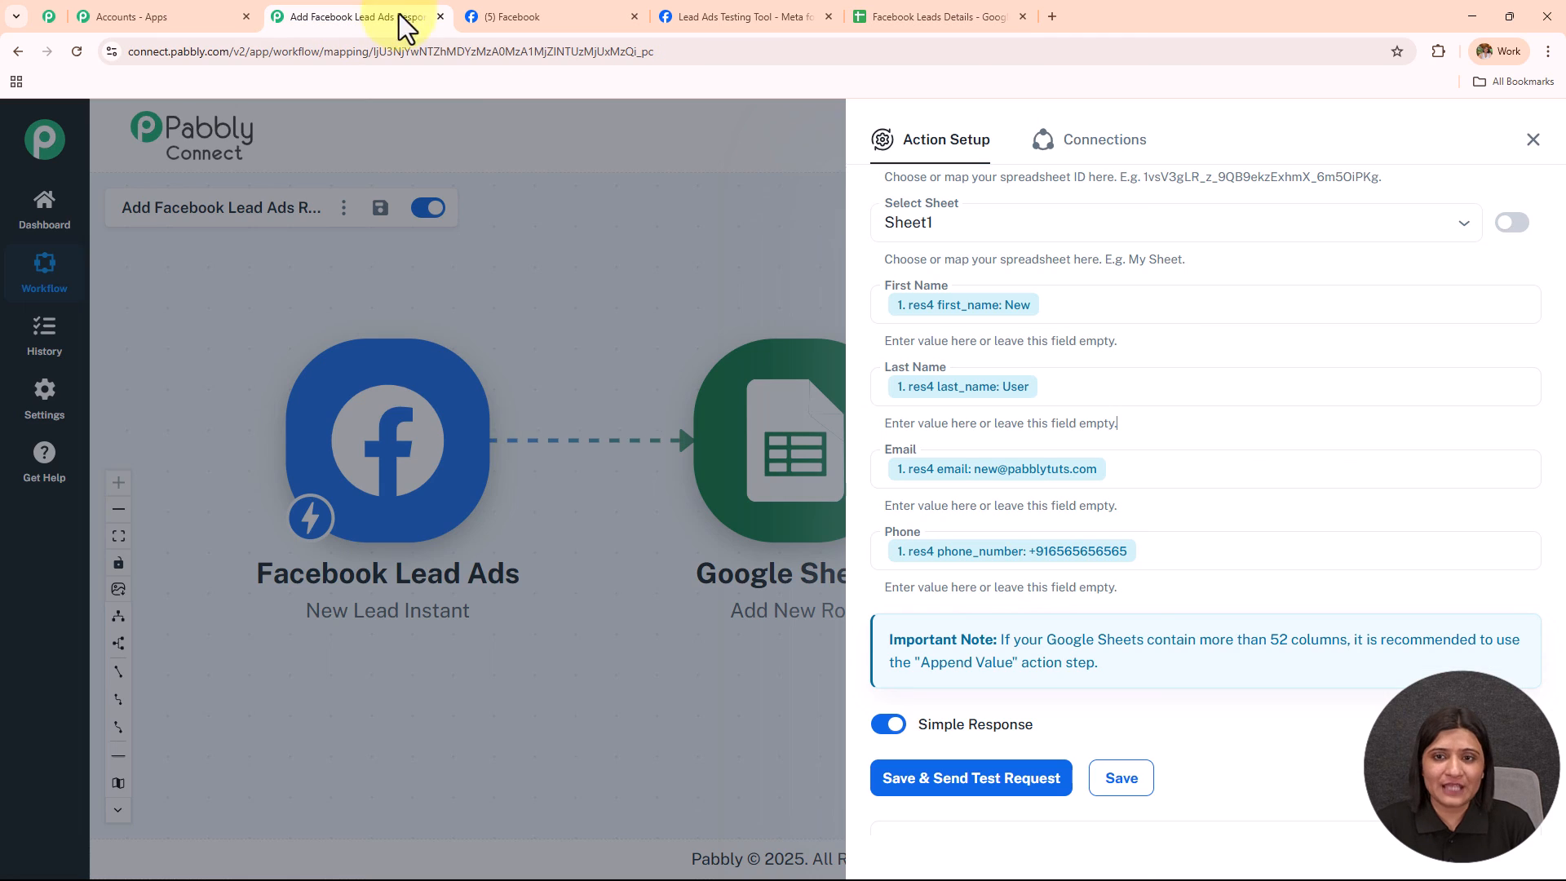
# Close Action Setup, move Google Sheets further right, and shift Facebook Lead Ads up and right.
pyautogui.click(1530, 141)
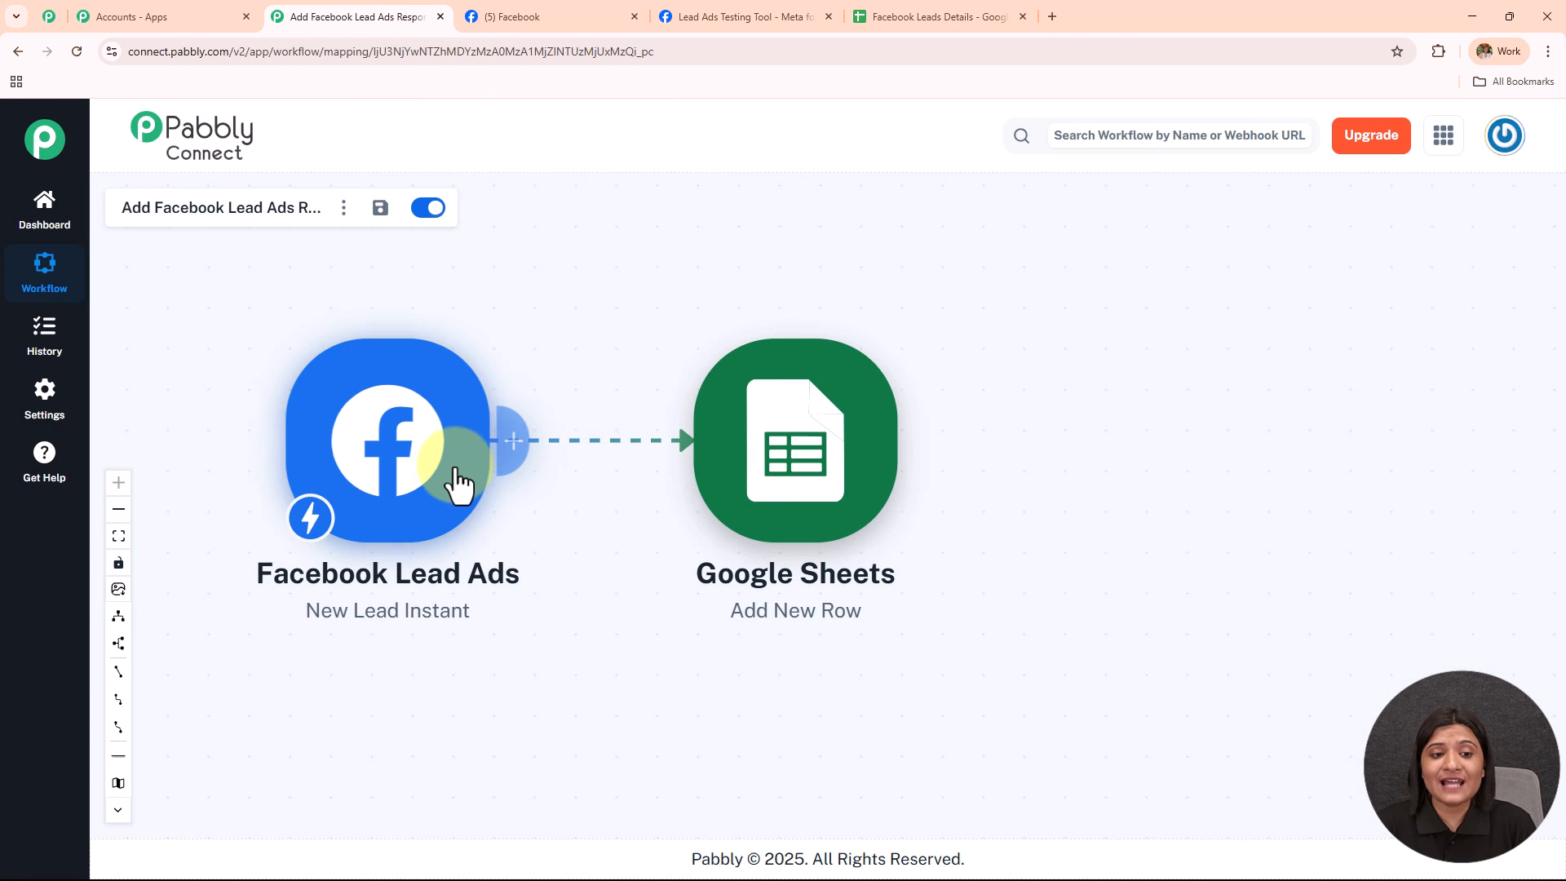
pyautogui.moveTo(758, 488); pyautogui.dragTo(1038, 479)
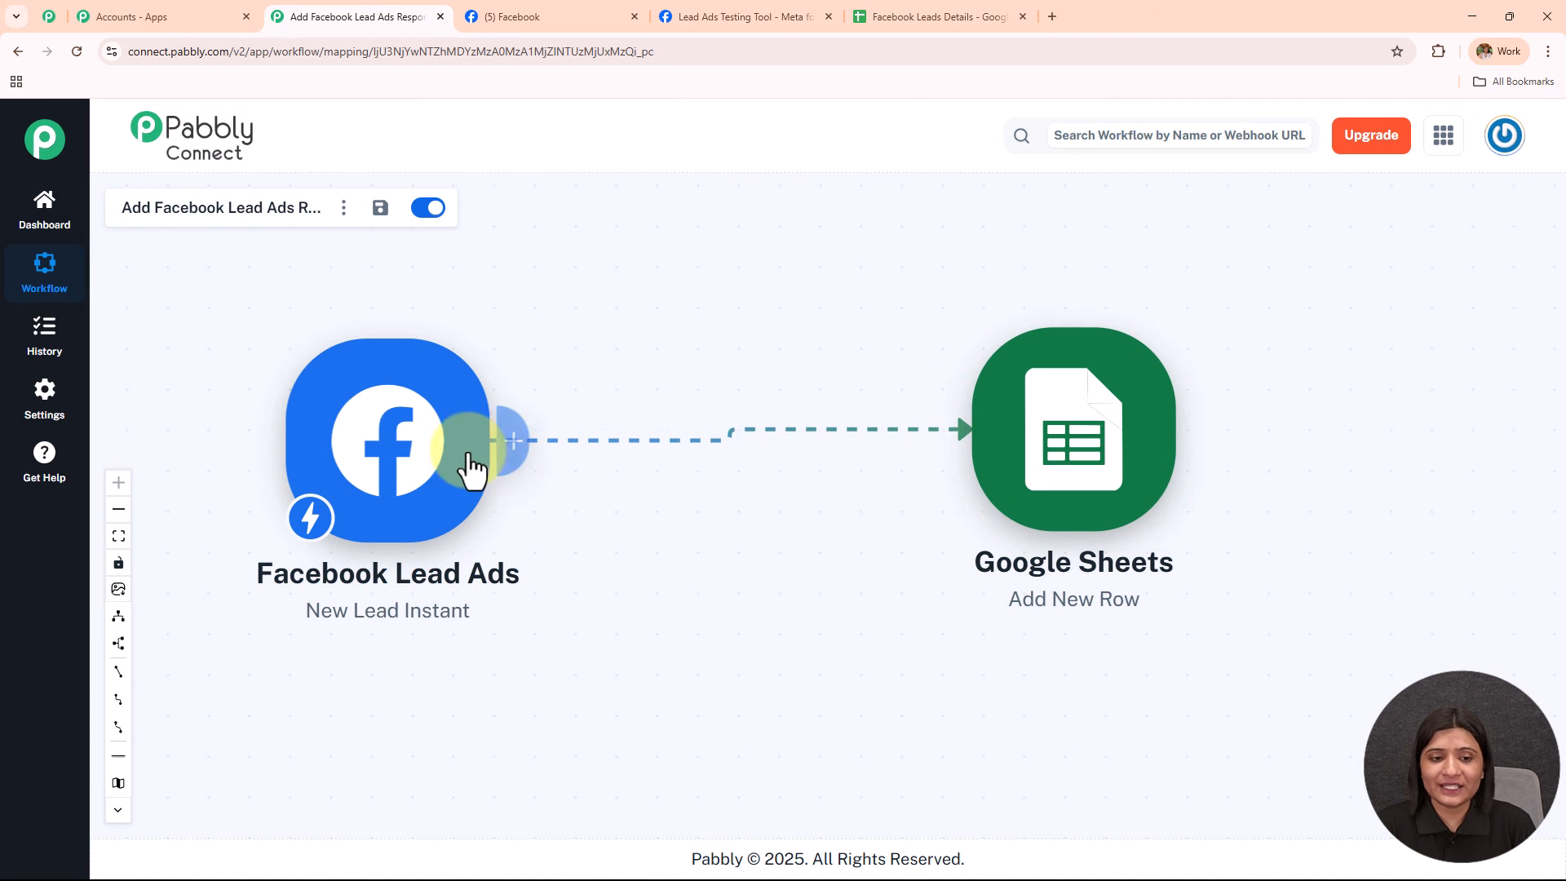
pyautogui.moveTo(501, 471); pyautogui.dragTo(596, 447)
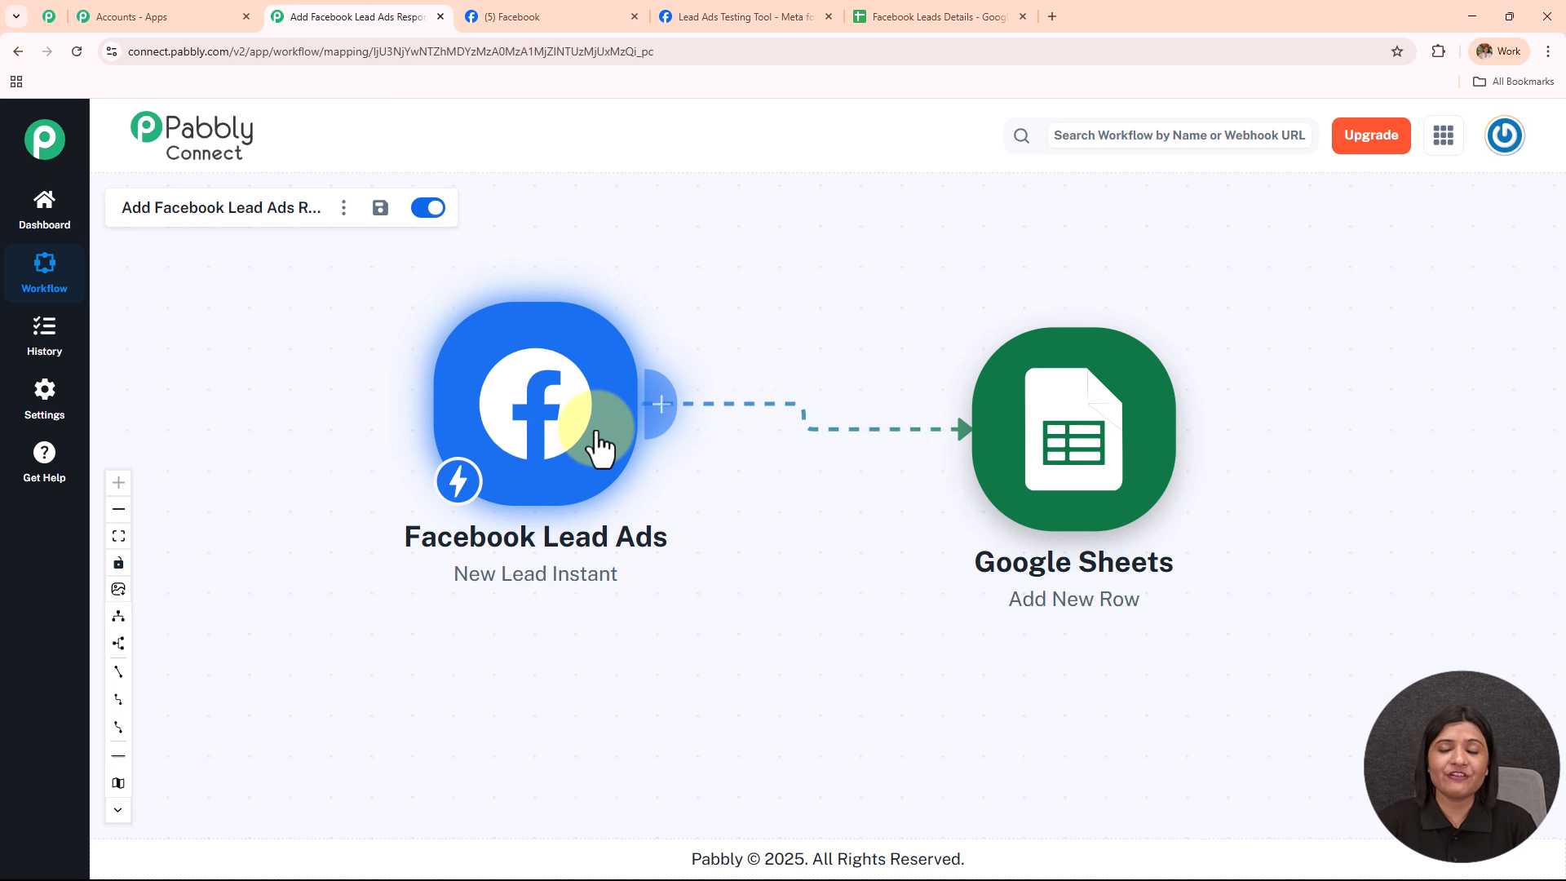